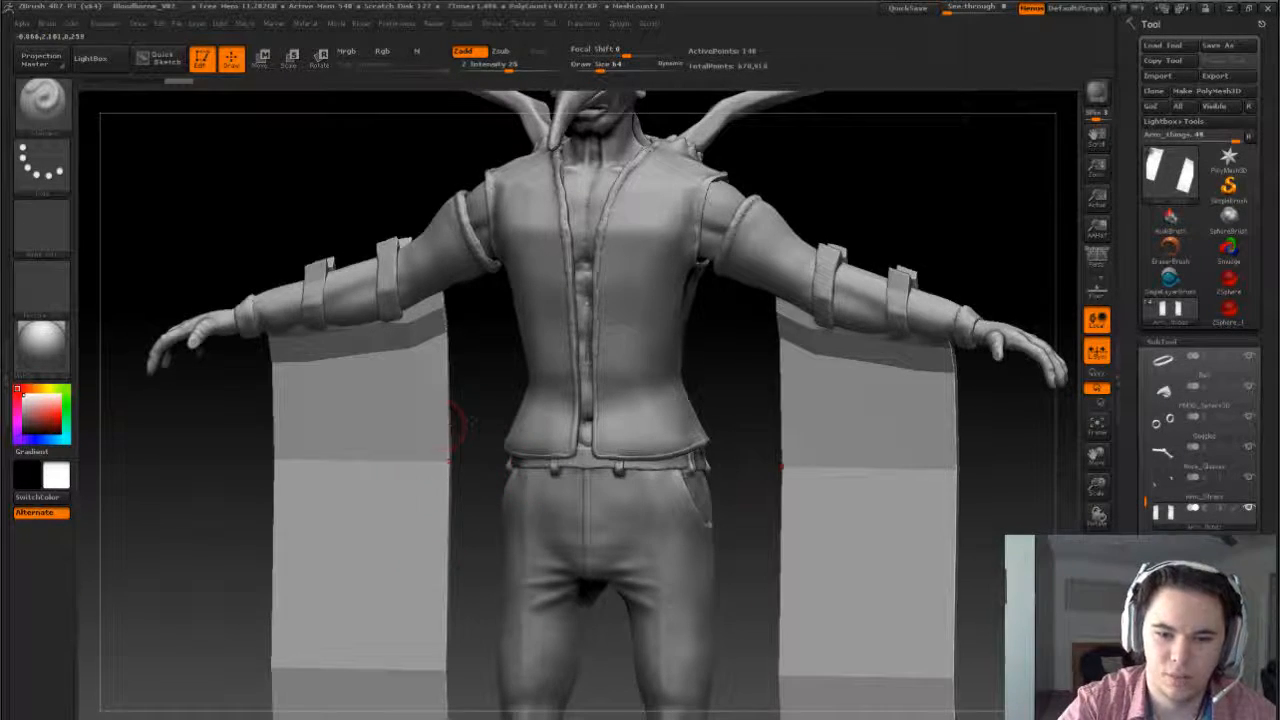
- Examine the flat cloth panels hanging below the character's forearms from the front and at an angle
shift+drag(457, 428, 605, 450)
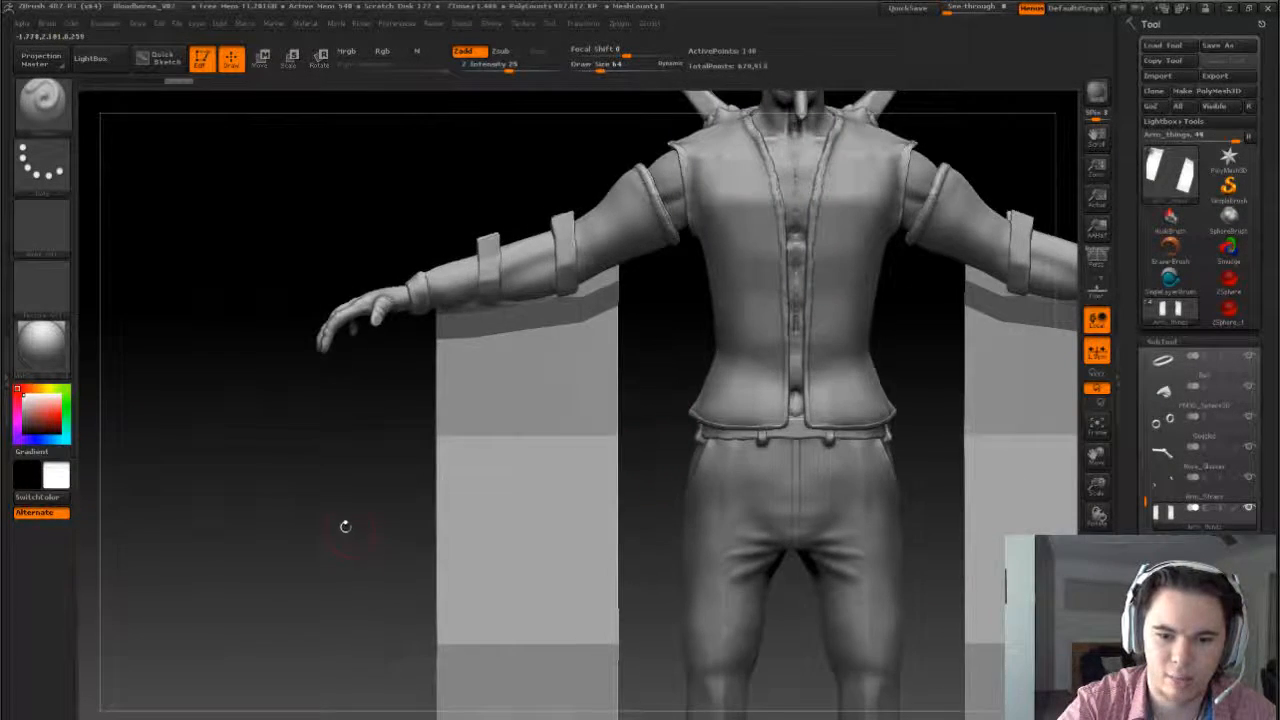
mouse_move(345, 526)
mouse_down()
mouse_move(420, 526)
mouse_move(357, 525)
mouse_up()
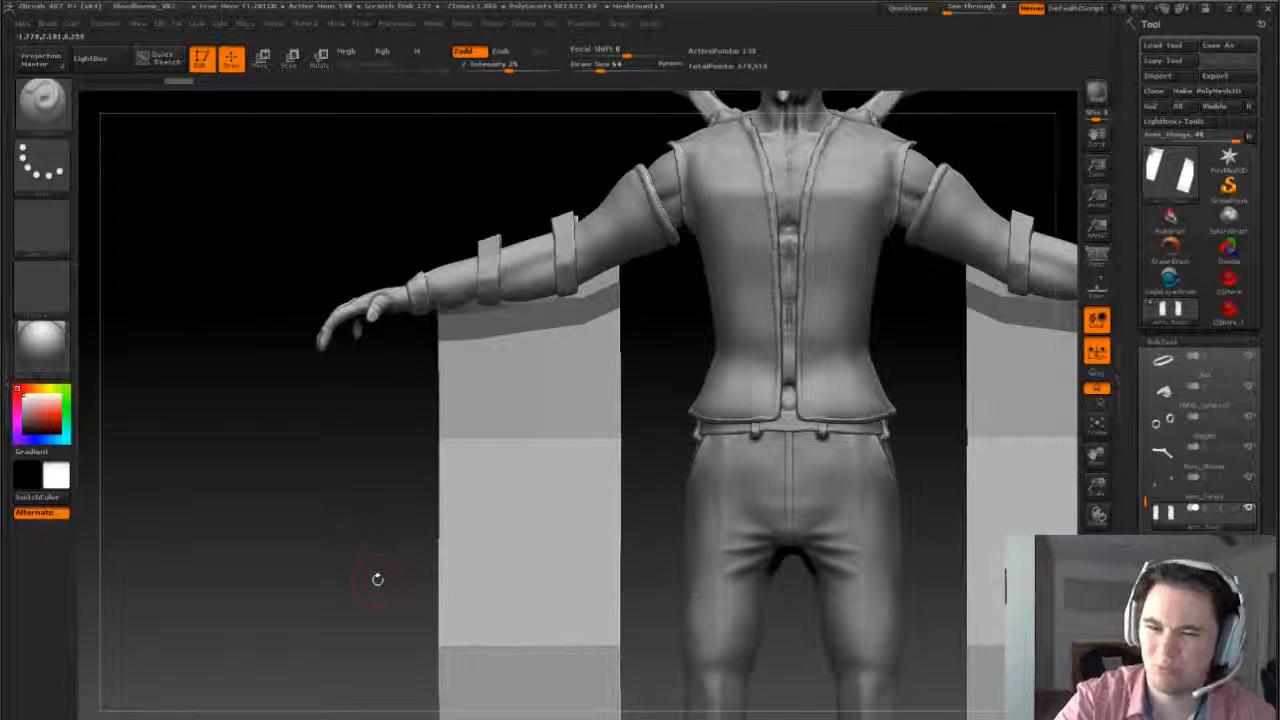
drag(656, 412, 605, 393)
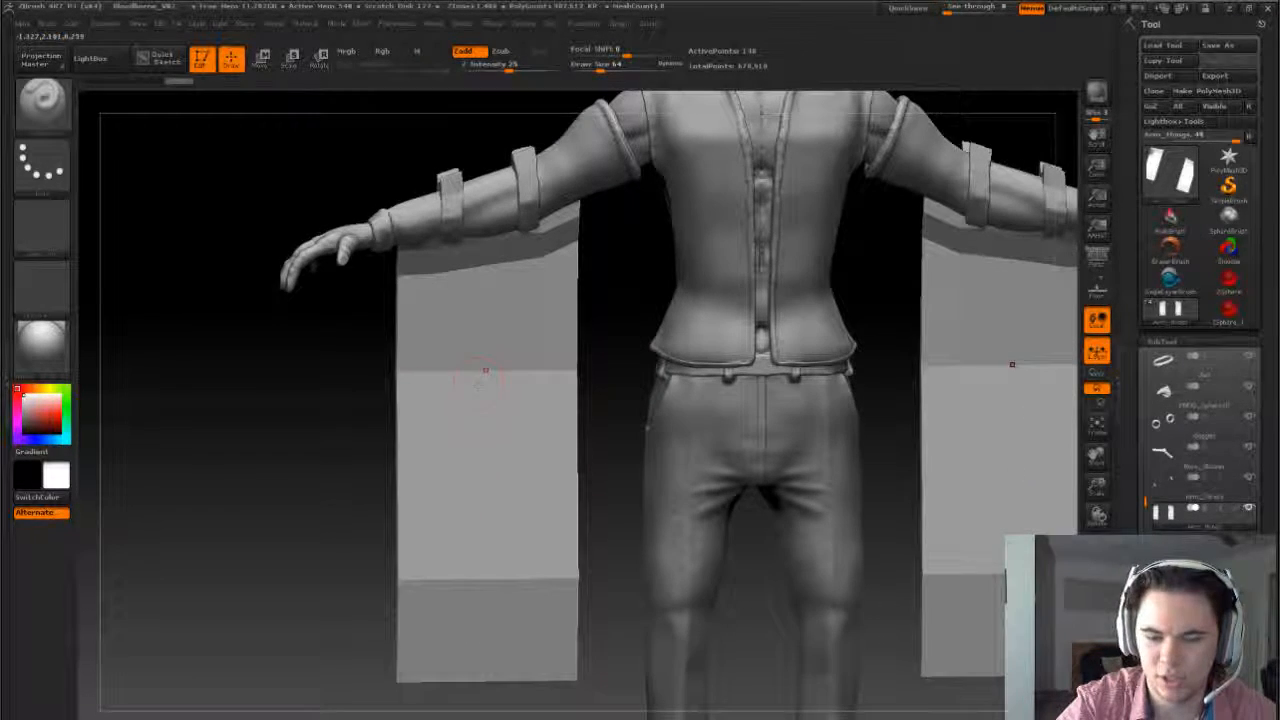
drag(621, 368, 700, 390)
drag(686, 569, 738, 569)
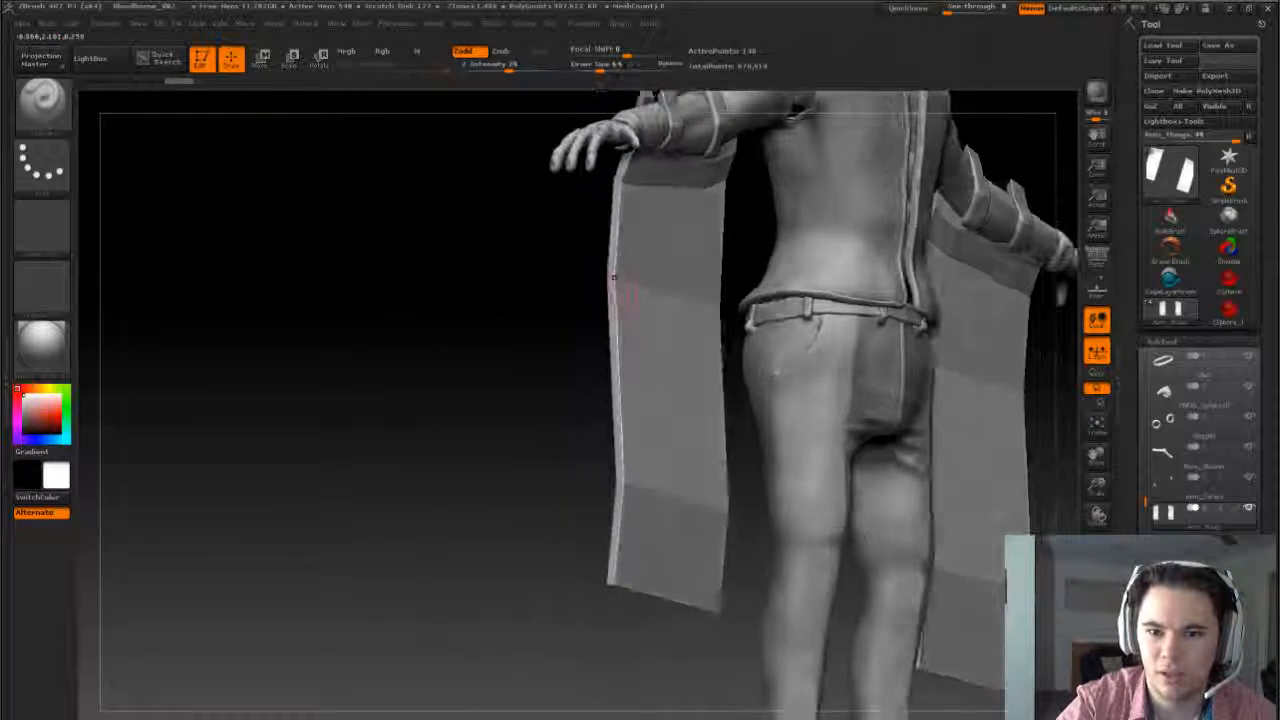
drag(457, 400, 512, 378)
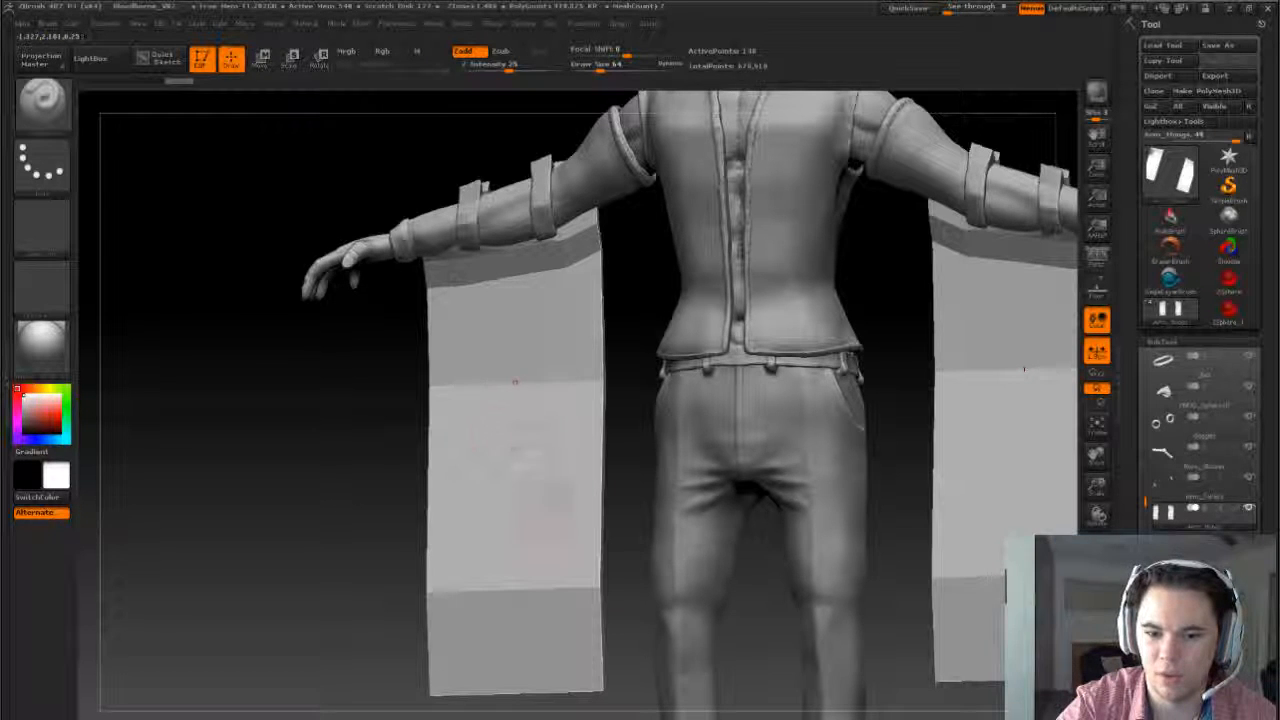
drag(617, 374, 729, 304)
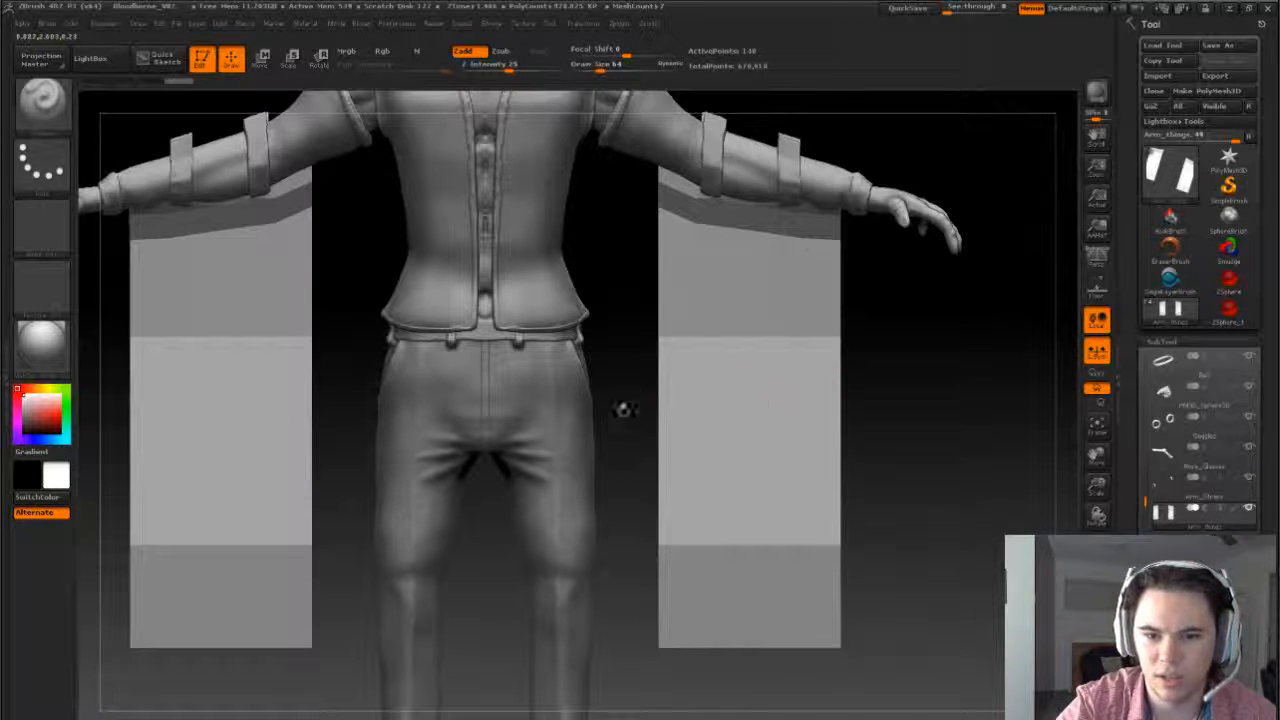
drag(611, 291, 613, 318)
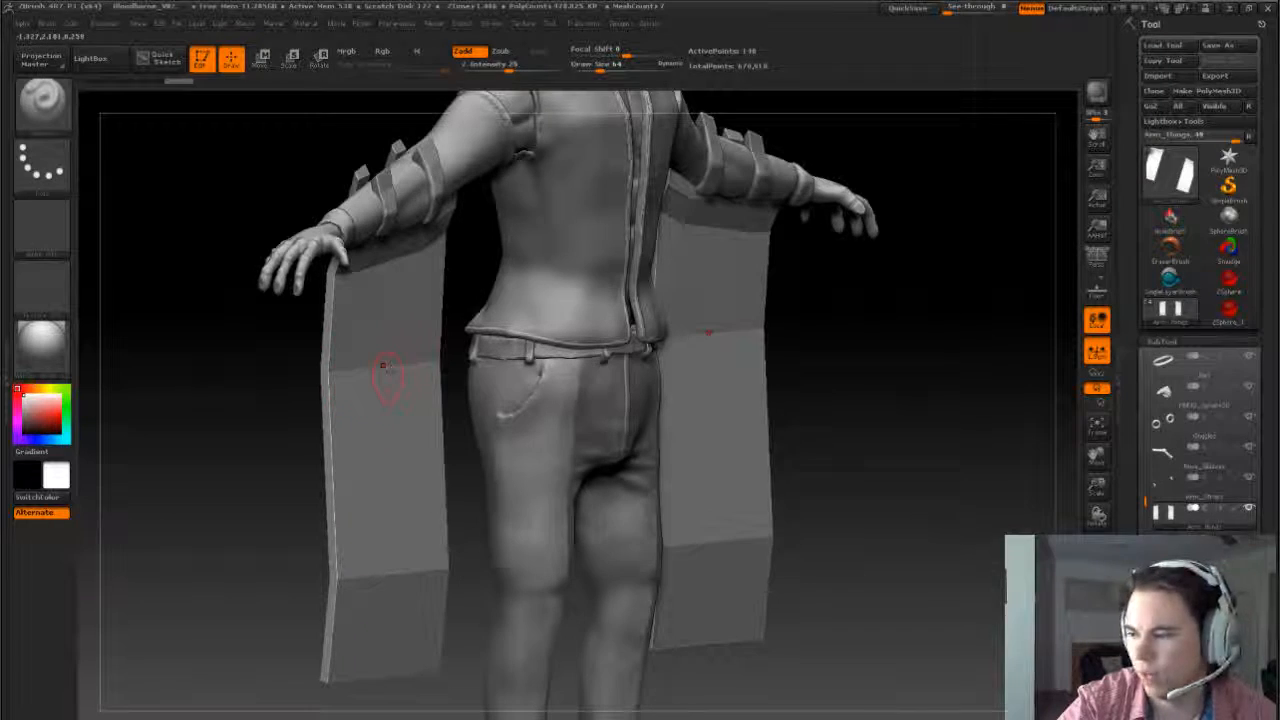
drag(471, 298, 538, 369)
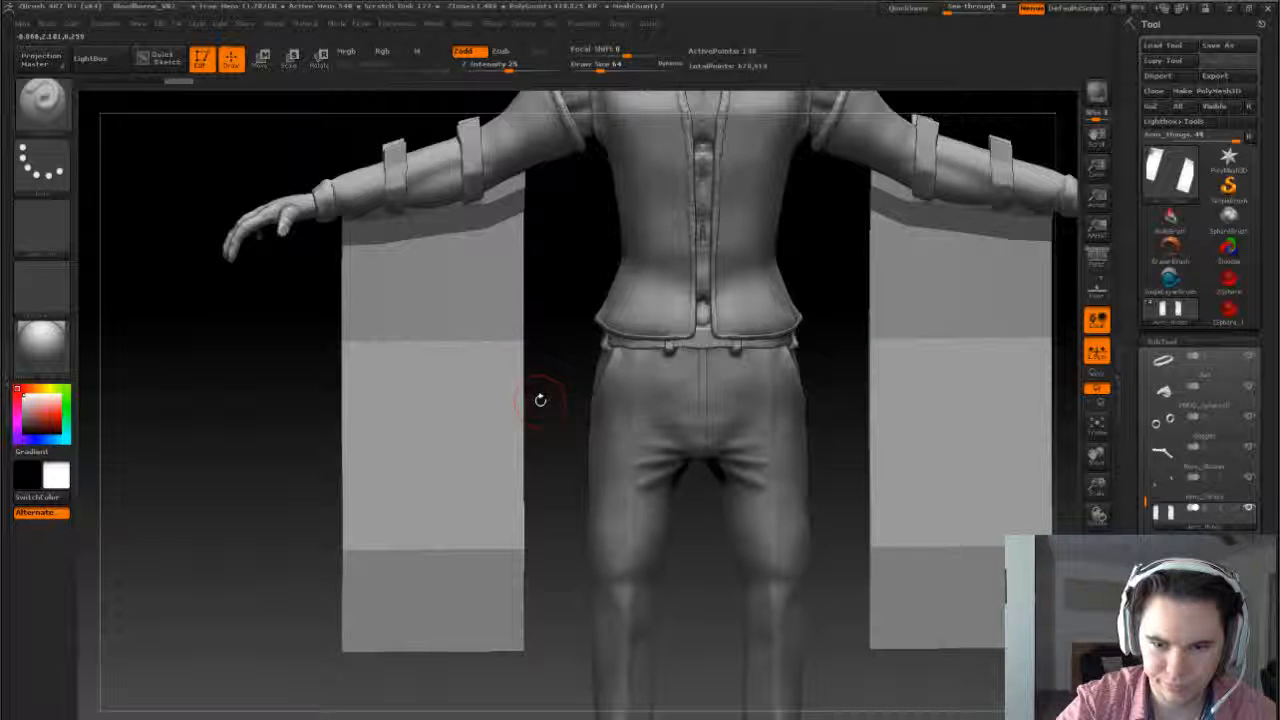
shift+drag(547, 409, 540, 400)
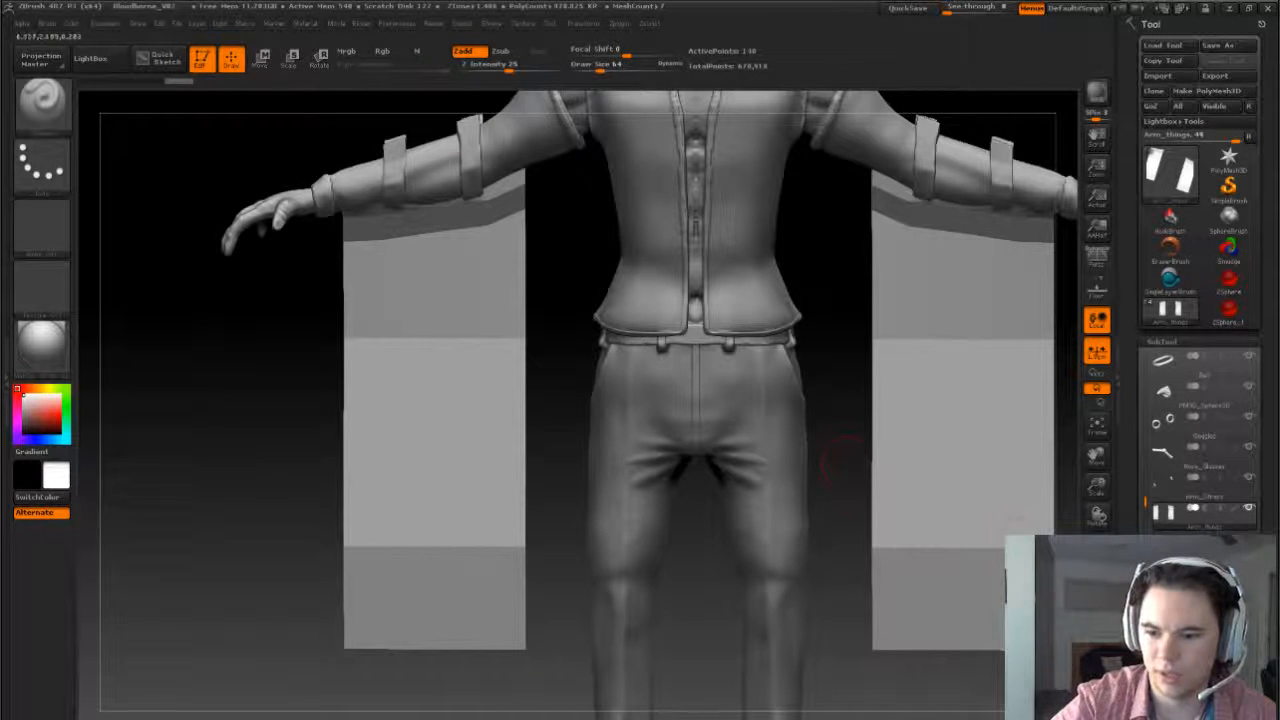
- Choose the Move brush and set its draw size to 105 for shaping the hanging arm panels
scroll(1200, 300, down, 10)
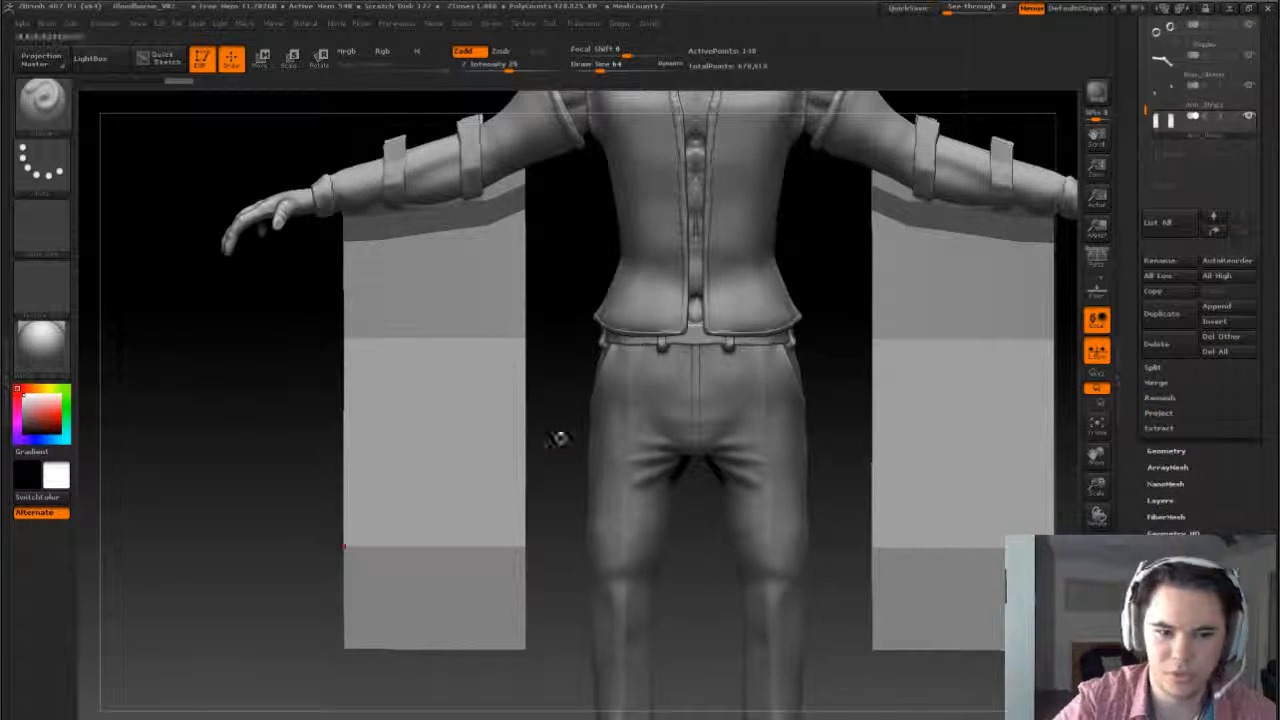
key(b)
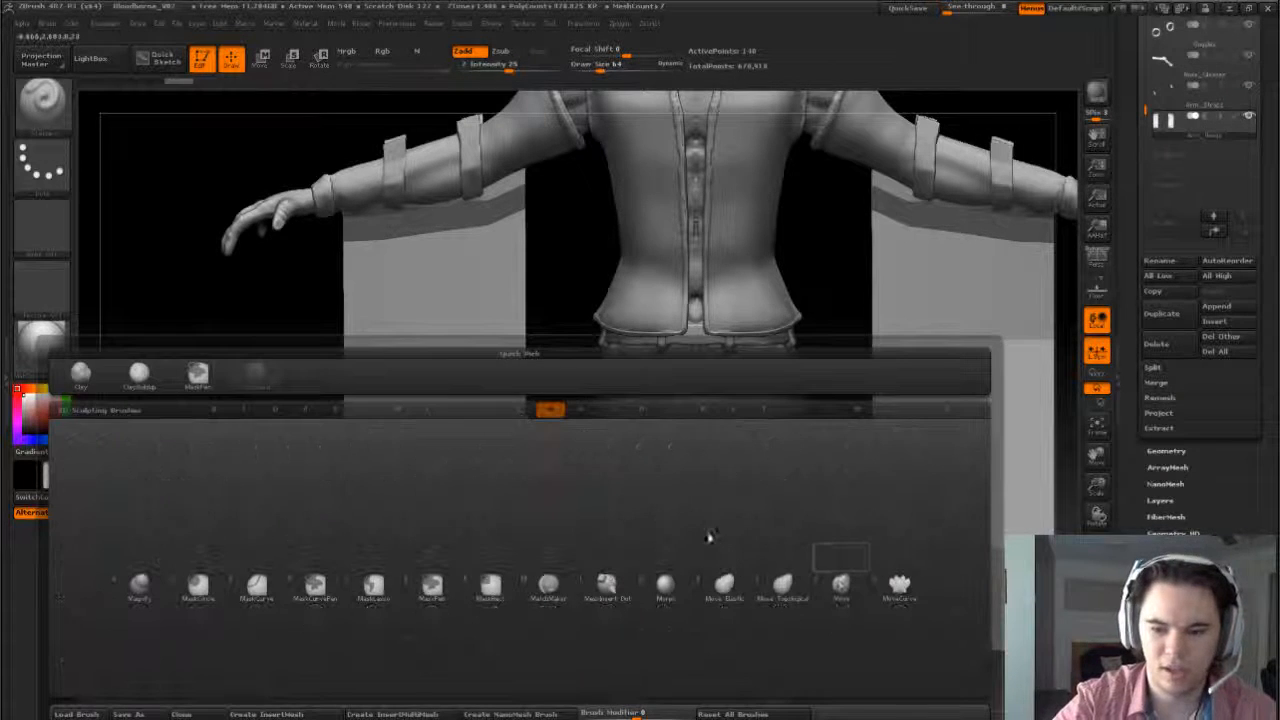
click(842, 588)
key(s)
drag(519, 345, 526, 345)
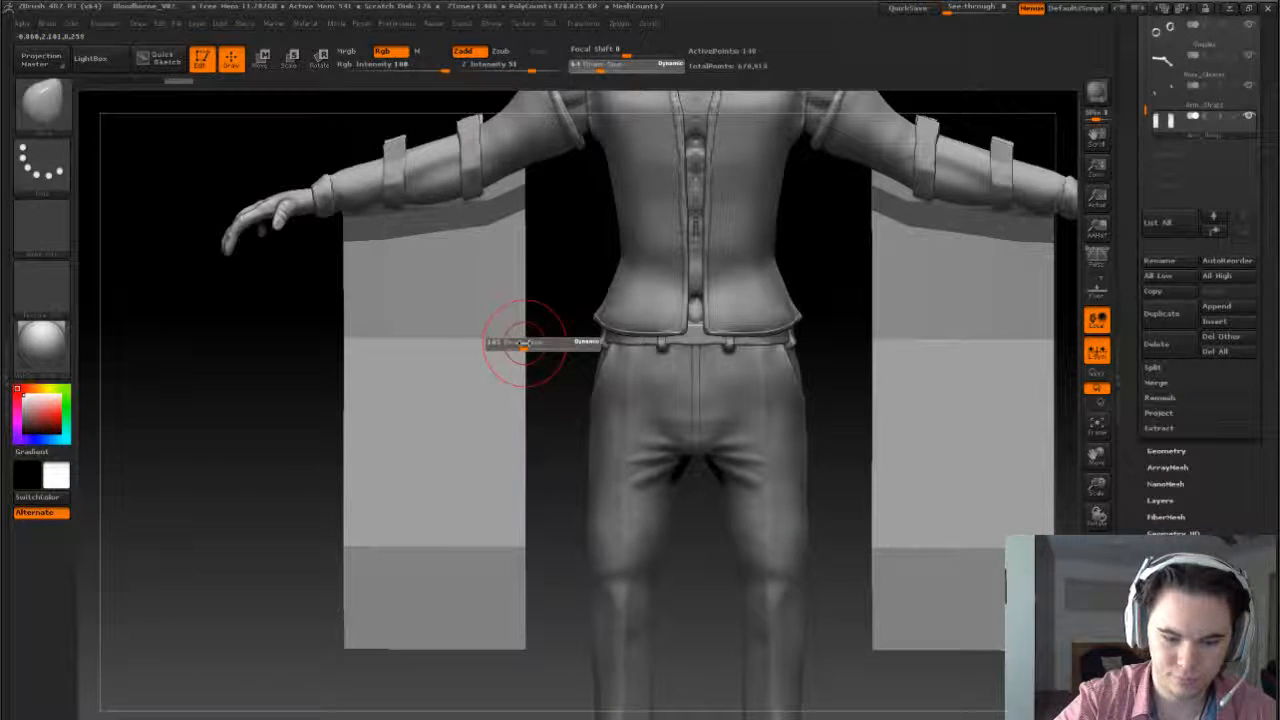
- Try to pull the inner edge of the hanging arm panels with the Move brush, and undo the change
mouse_move(523, 443)
mouse_down()
mouse_move(550, 442)
mouse_move(488, 443)
mouse_move(562, 440)
mouse_move(464, 456)
mouse_up()
key(ctrl+z)
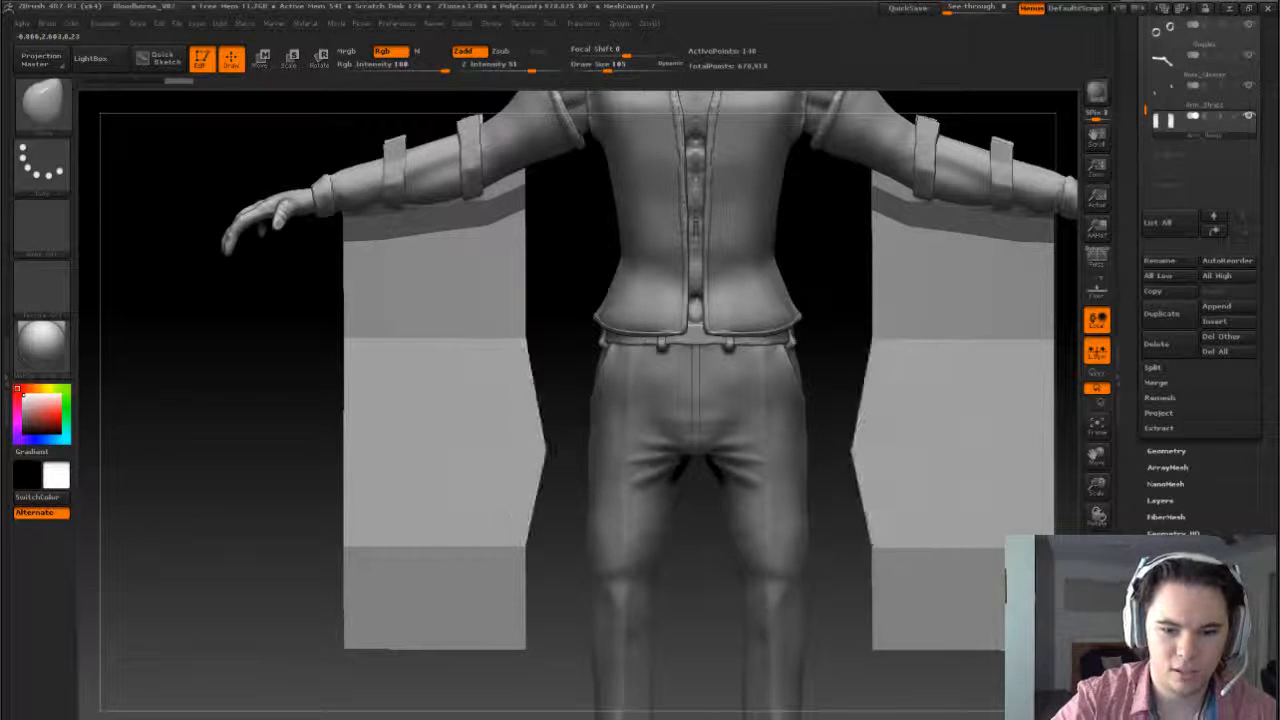
key(ctrl+shift+z)
key(ctrl+z)
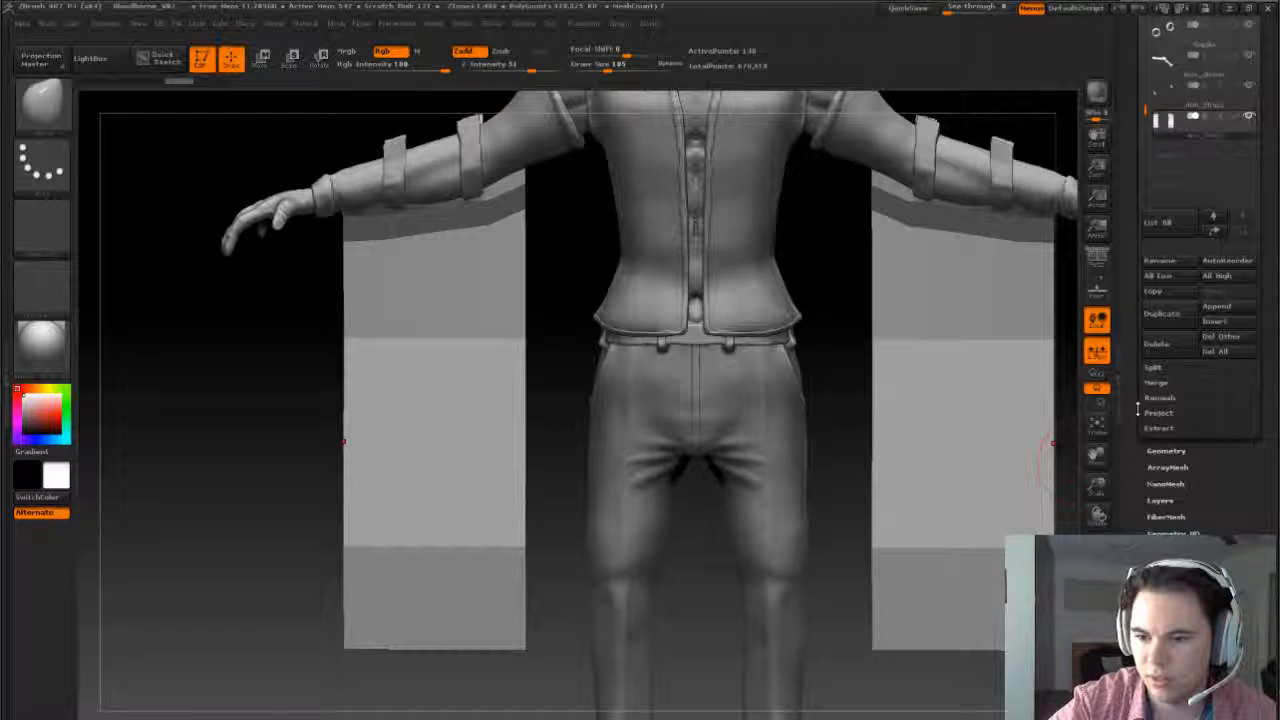
- Convert the hanging arm panels to DynaMesh at resolution 128
drag(1138, 408, 1142, 220)
click(1172, 263)
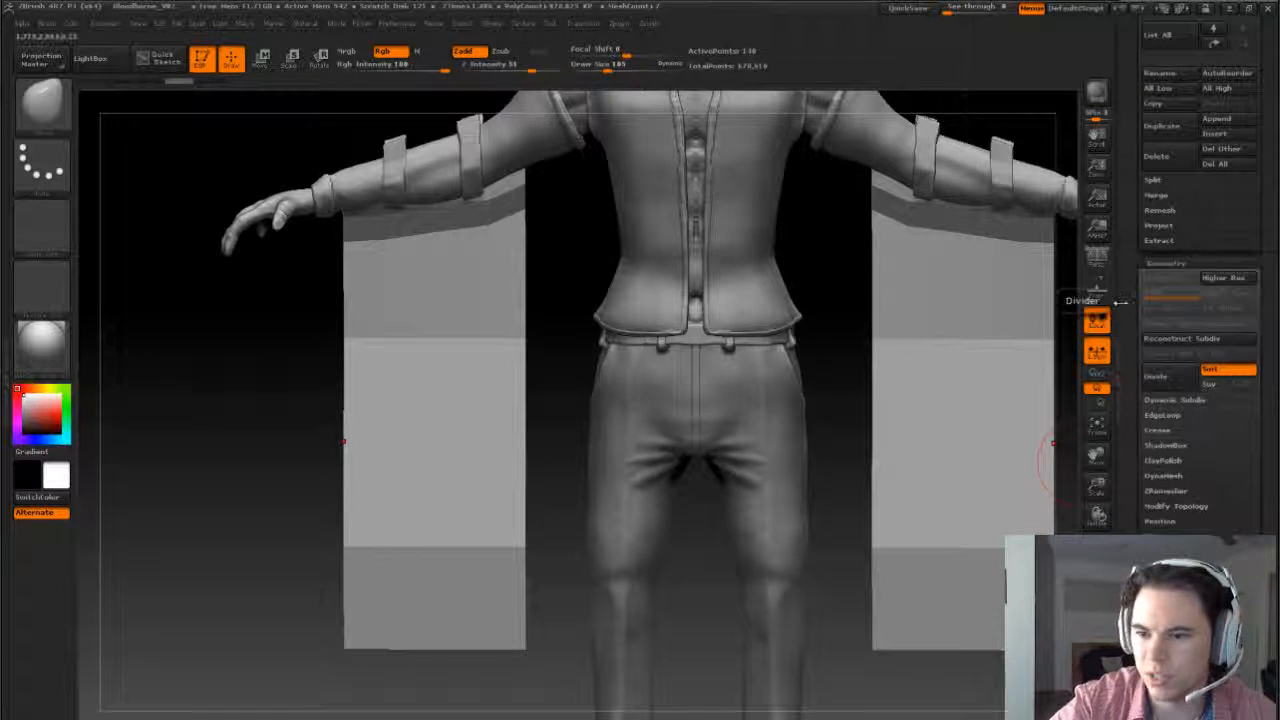
scroll(1170, 340, down, 2)
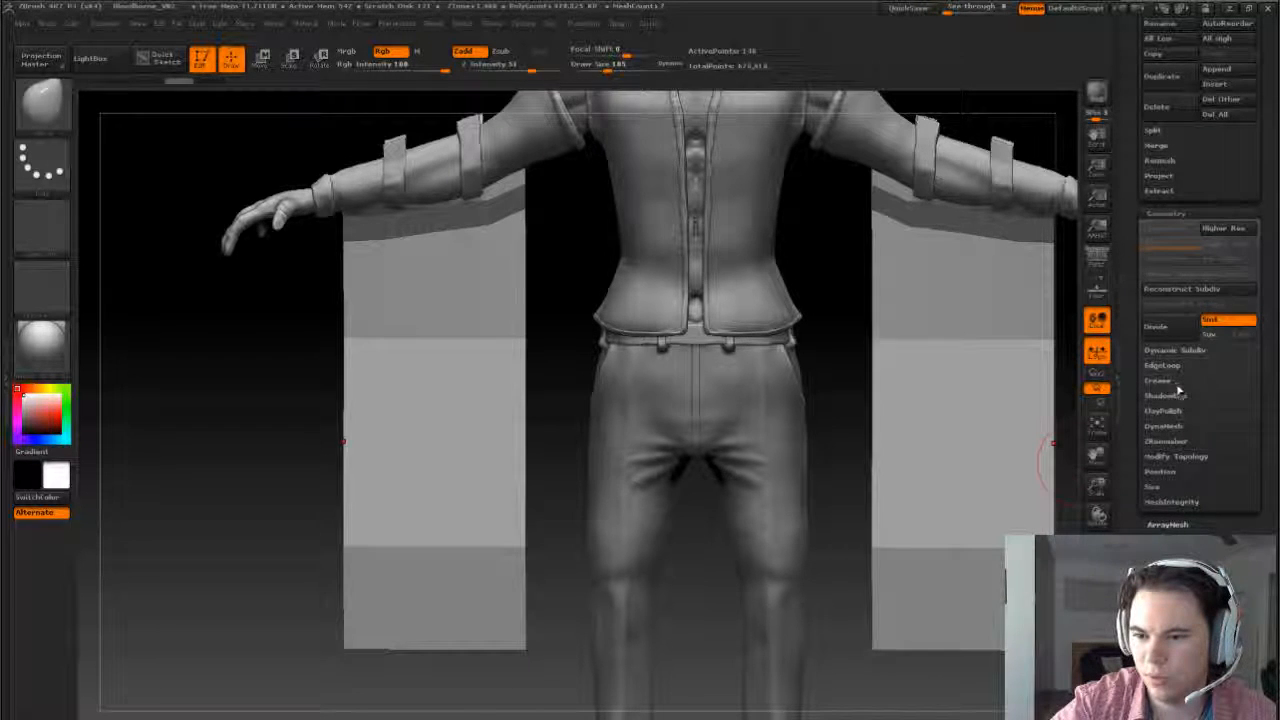
click(1178, 427)
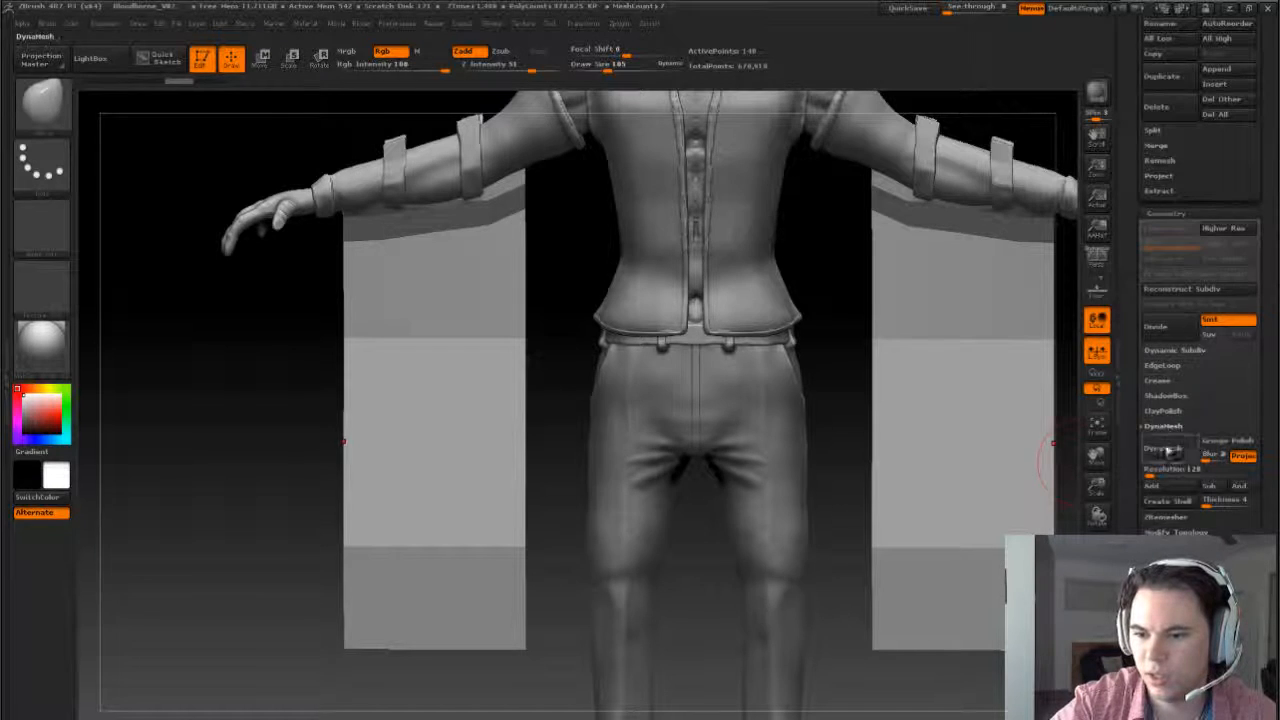
drag(1133, 443, 1133, 169)
click(1165, 330)
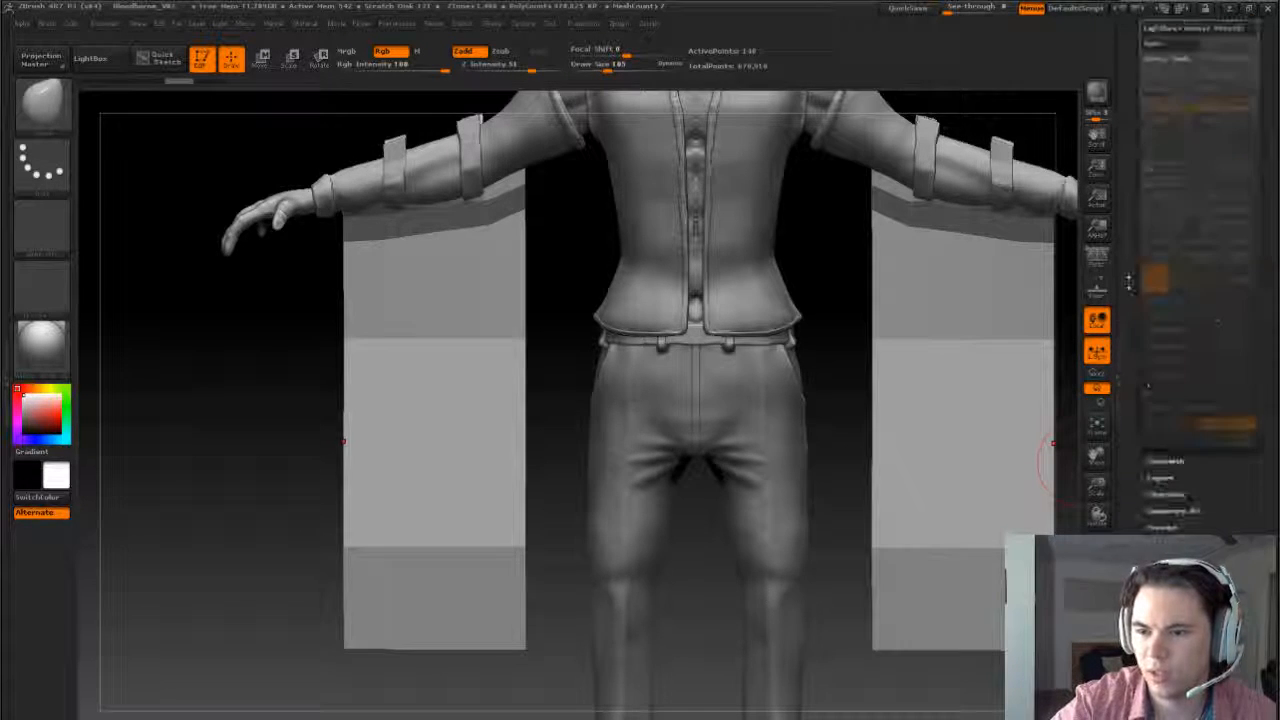
drag(1128, 312, 1128, 455)
click(1166, 141)
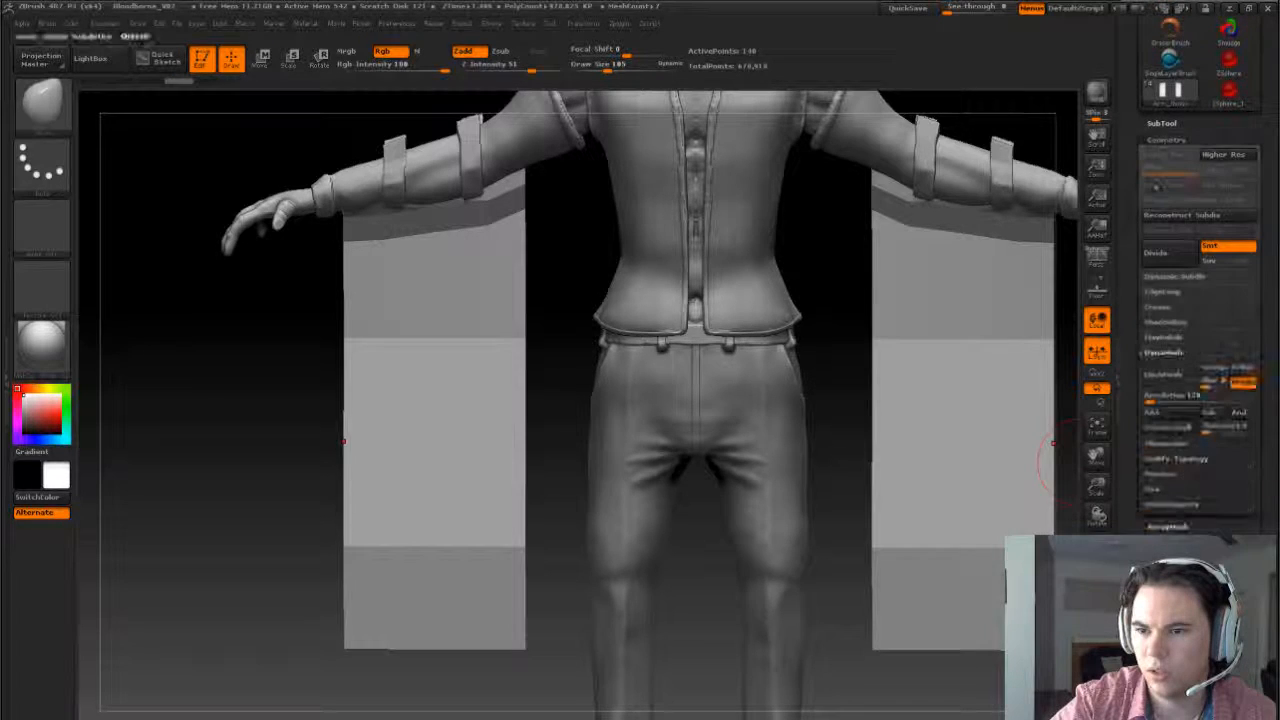
click(1162, 124)
drag(1132, 608, 1138, 104)
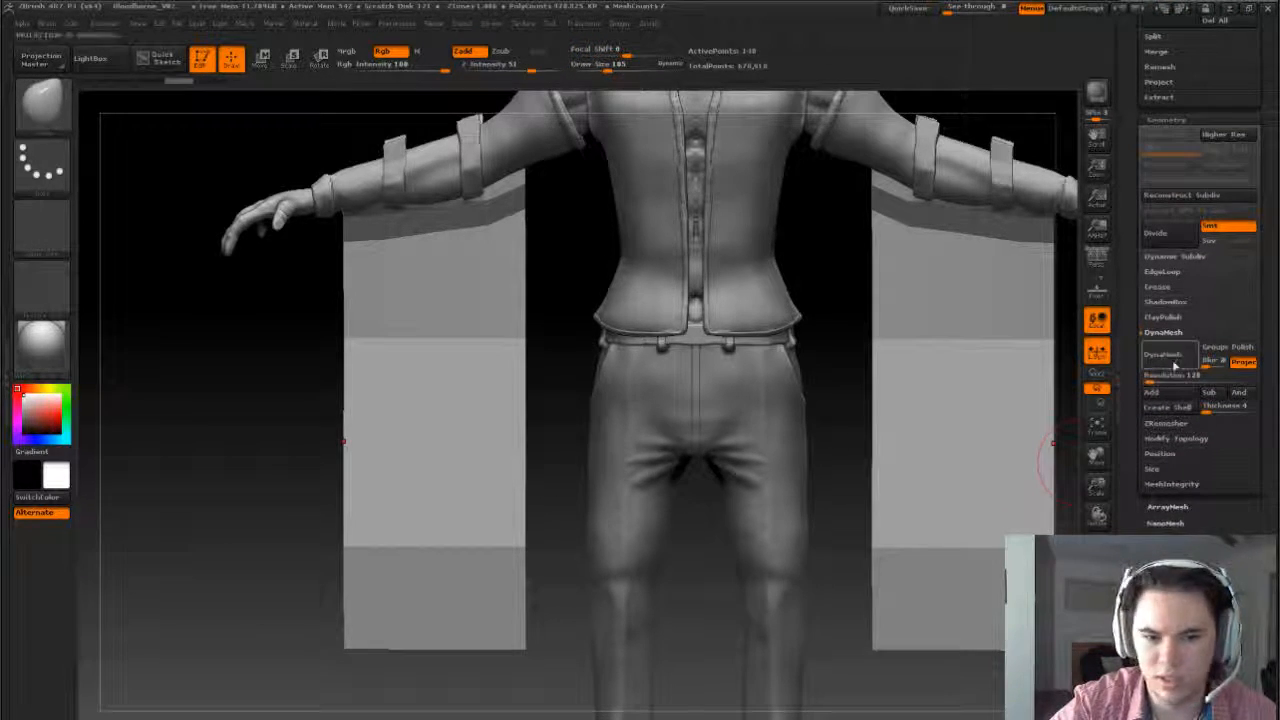
click(1170, 356)
- Bend the inner side edge of the hanging arm panels into a slight wave with a larger Move brush
drag(583, 296, 541, 357)
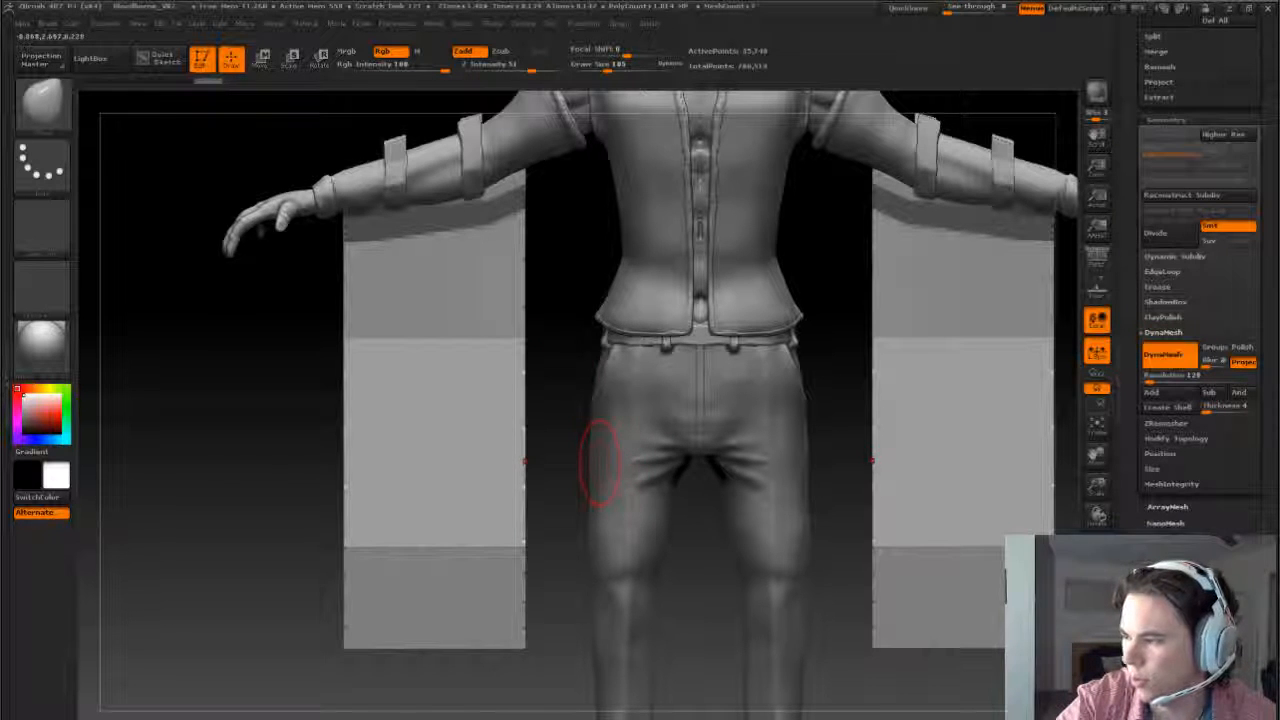
mouse_move(534, 371)
mouse_down()
mouse_move(552, 372)
mouse_move(552, 352)
mouse_up()
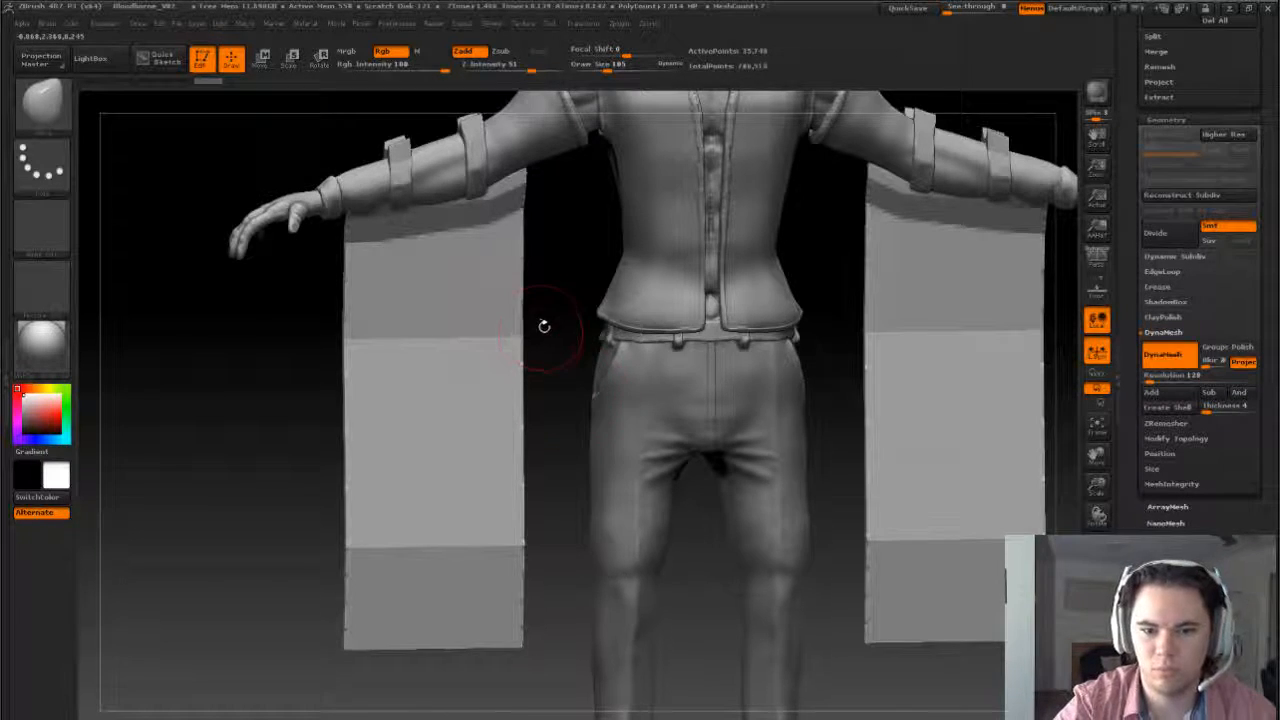
drag(544, 326, 815, 550)
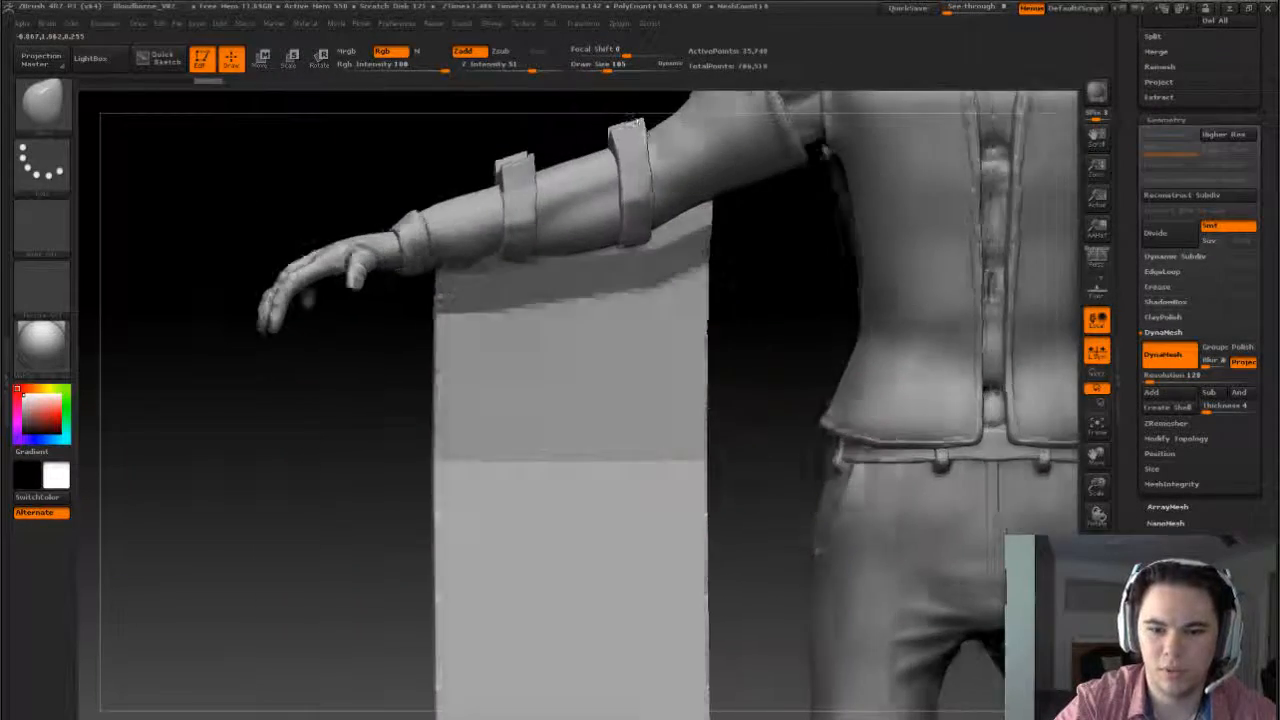
mouse_move(380, 450)
mouse_down()
mouse_move(700, 470)
mouse_move(845, 505)
mouse_move(835, 443)
mouse_move(847, 387)
mouse_up()
key(s)
drag(466, 340, 484, 340)
mouse_move(829, 377)
alt+mouse_down()
mouse_move(861, 425)
mouse_move(911, 372)
alt+mouse_up()
drag(531, 340, 536, 340)
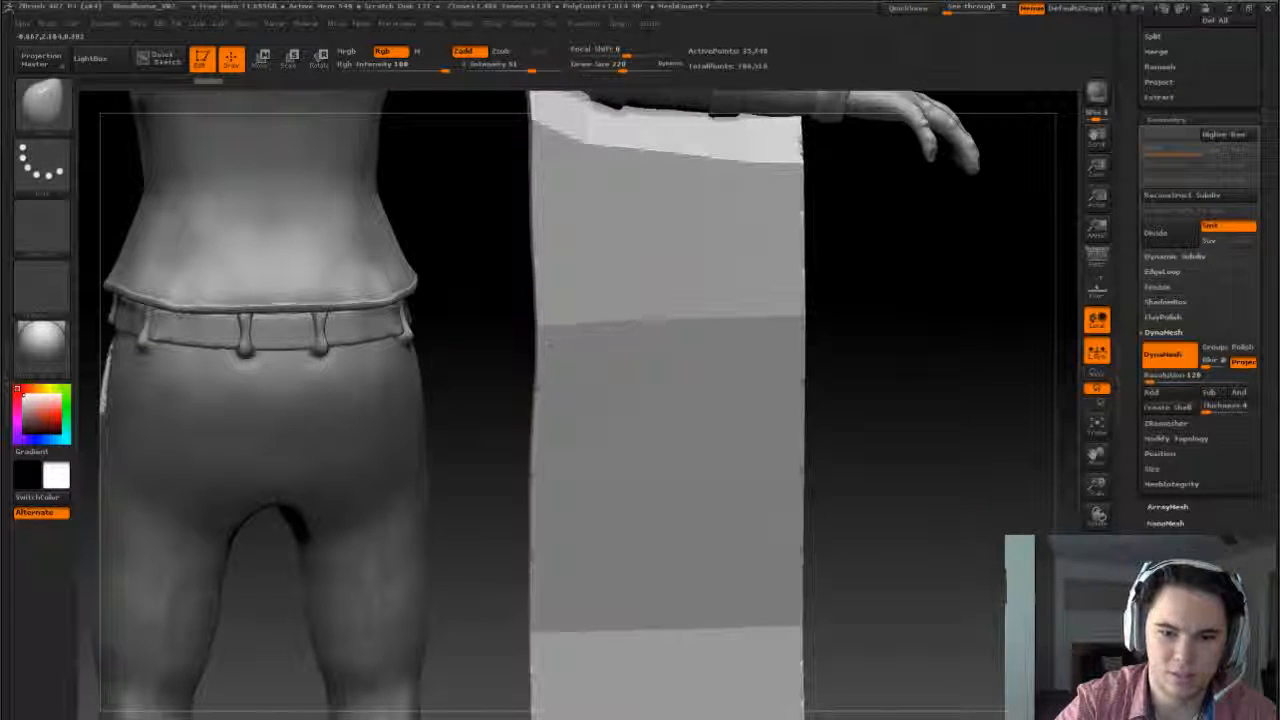
drag(530, 462, 535, 472)
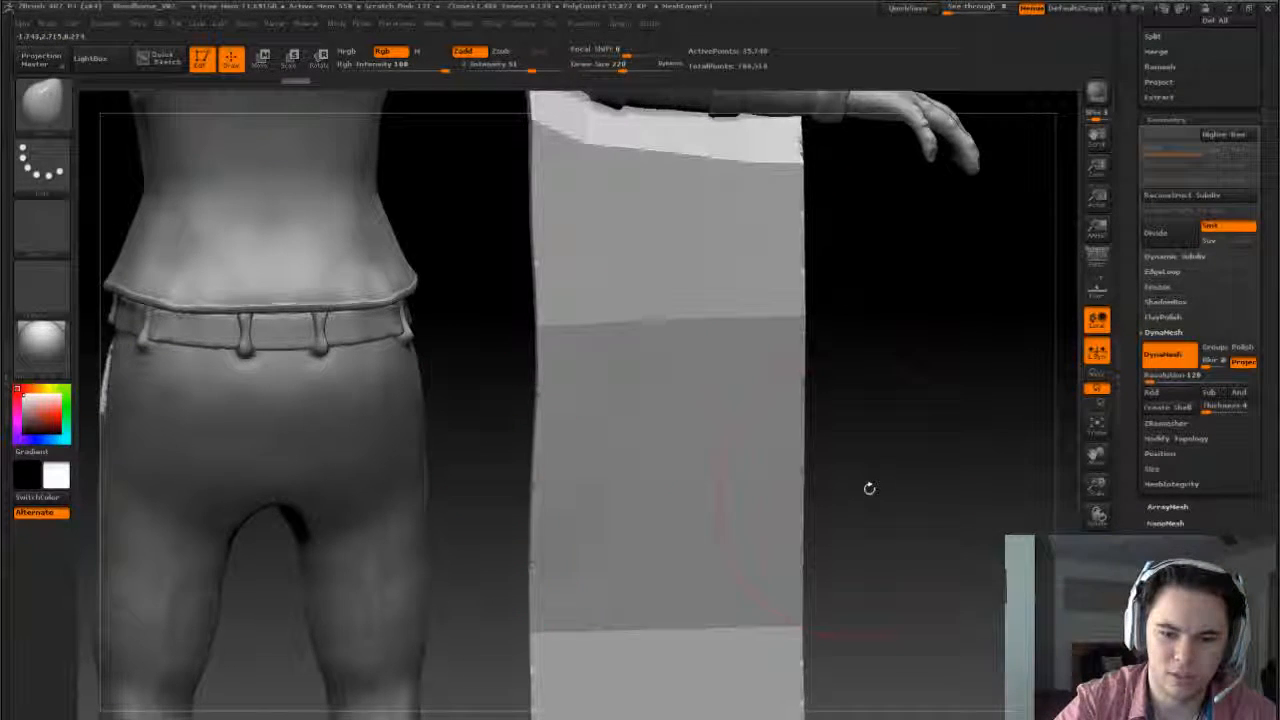
alt+drag(869, 488, 875, 355)
drag(569, 526, 574, 527)
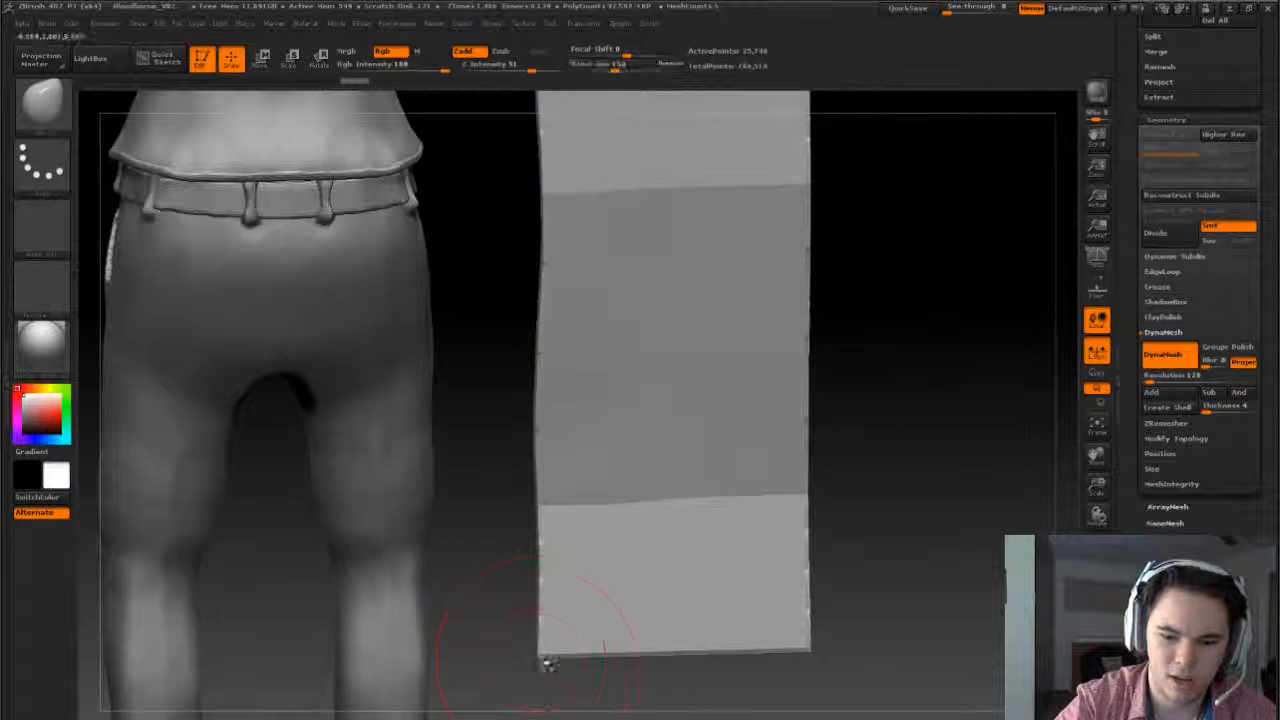
- Round off the bottom corners of the hanging arm panels using Move brush draw sizes 58 and 37
mouse_move(543, 663)
alt+mouse_down()
mouse_move(614, 509)
mouse_move(604, 468)
mouse_move(620, 496)
mouse_move(609, 500)
alt+mouse_up()
key(s)
drag(626, 450, 597, 452)
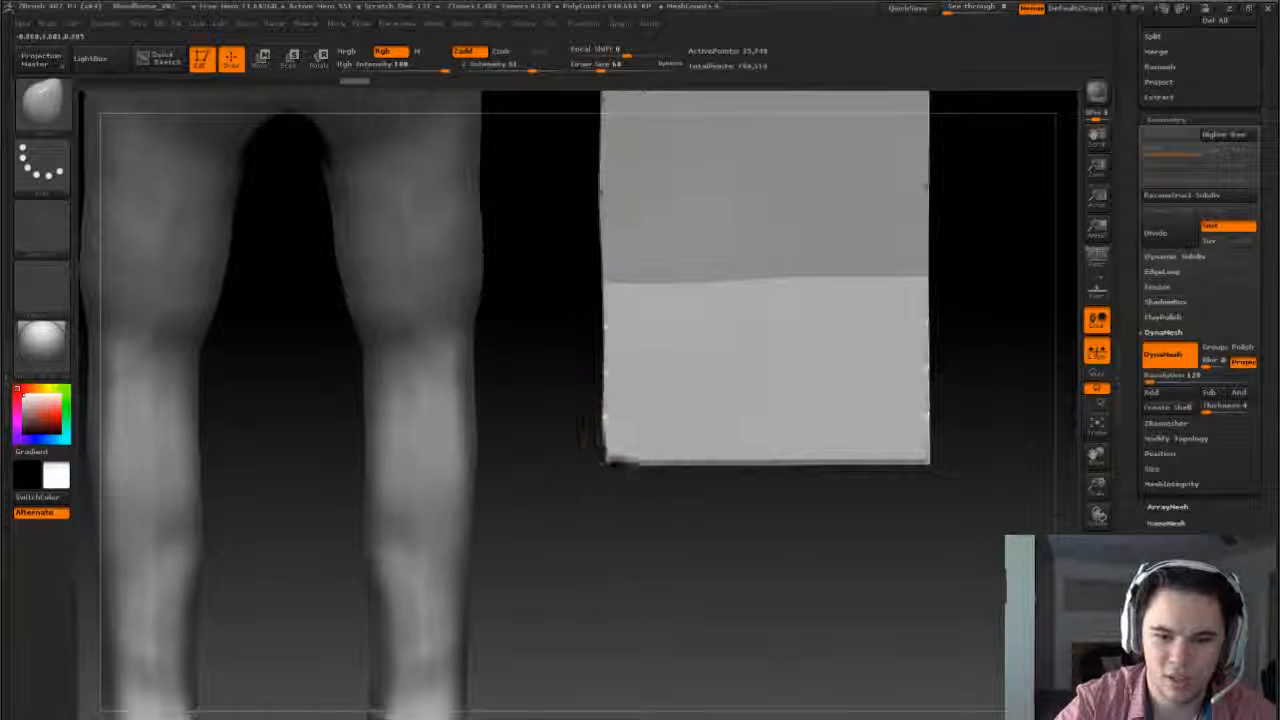
mouse_move(820, 515)
mouse_down()
mouse_move(743, 486)
mouse_move(790, 365)
mouse_move(746, 494)
mouse_move(738, 484)
mouse_move(818, 504)
mouse_up()
key(s)
click(734, 482)
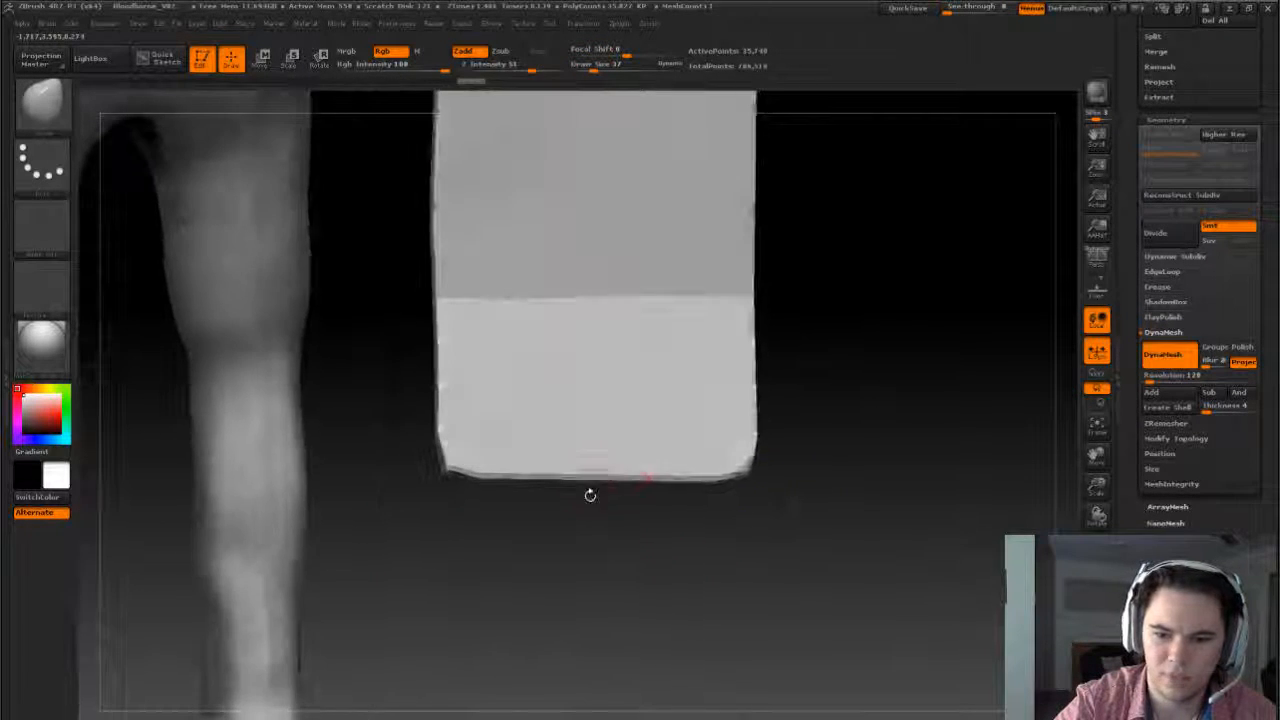
drag(589, 494, 520, 463)
mouse_move(779, 462)
mouse_down()
mouse_move(830, 462)
mouse_move(785, 232)
mouse_move(451, 551)
mouse_move(608, 596)
mouse_move(568, 560)
mouse_move(657, 416)
mouse_up()
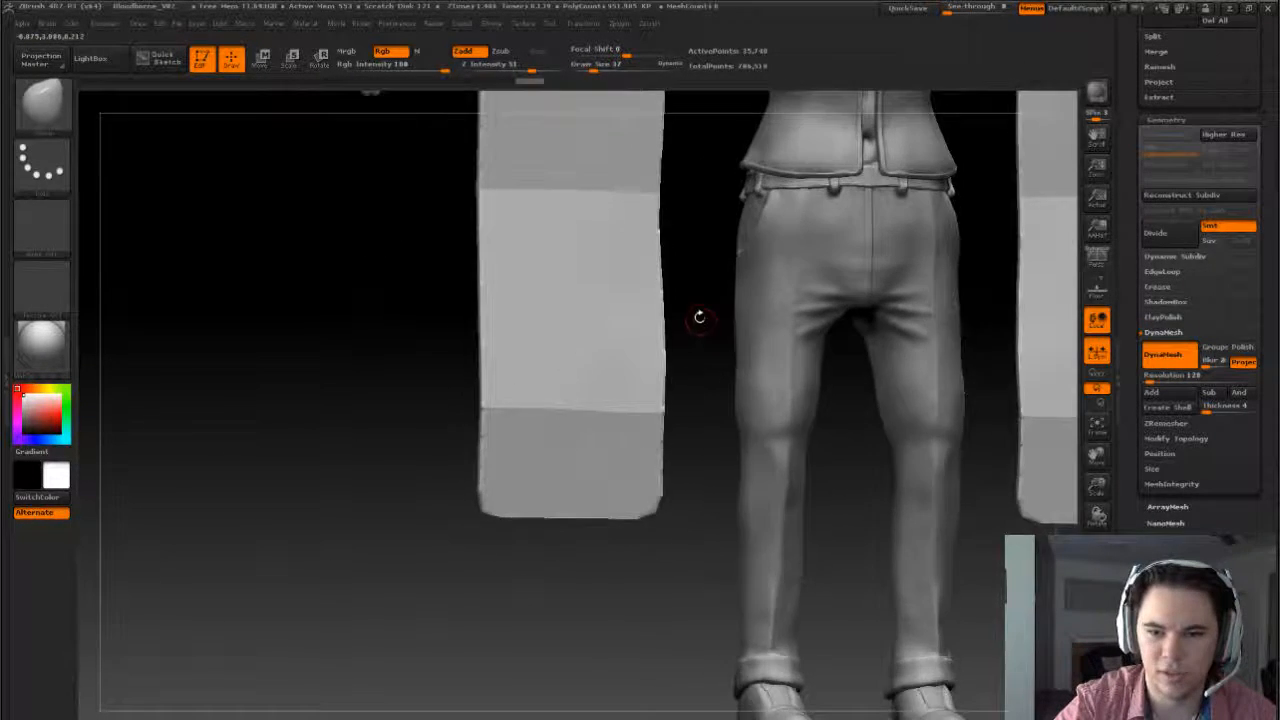
- Adjust the panel's upper outer corner beneath the wrist with the Move brush at draw size 97
mouse_move(697, 317)
alt+mouse_down()
mouse_move(697, 417)
mouse_move(715, 373)
mouse_move(712, 300)
alt+mouse_up()
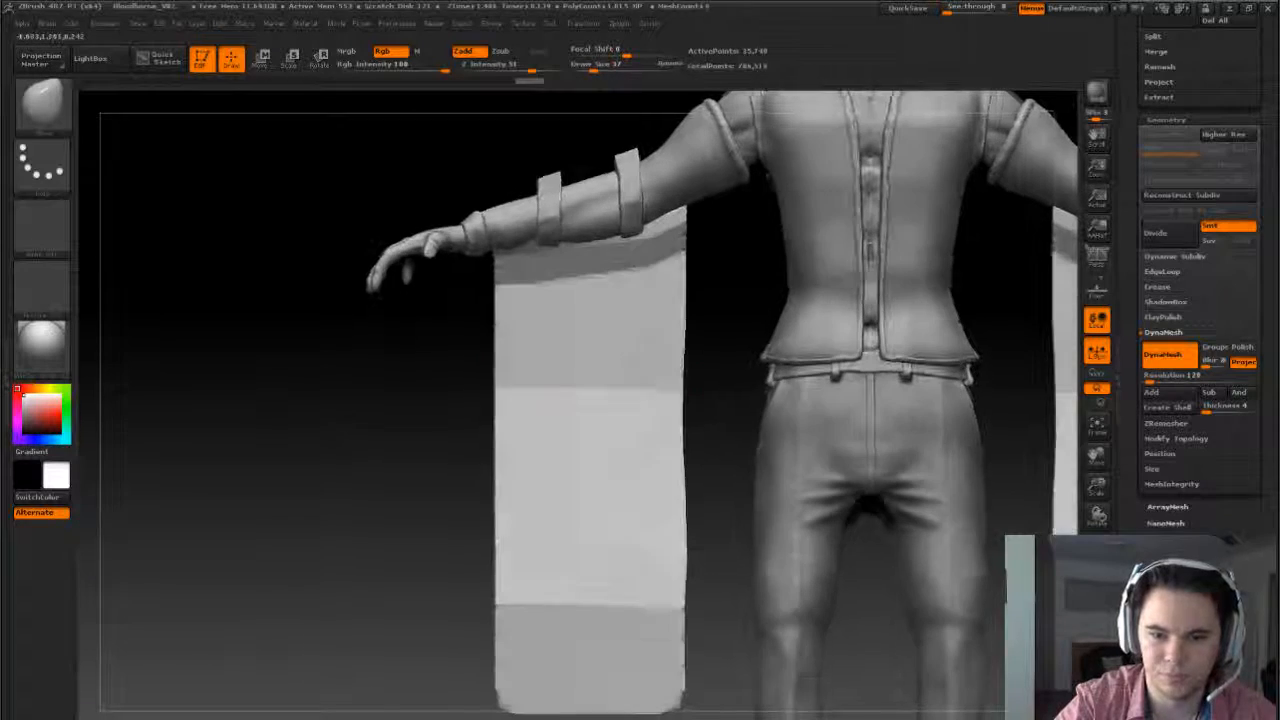
key(s)
mouse_move(670, 209)
mouse_down()
mouse_move(746, 186)
mouse_move(752, 522)
mouse_up()
alt+drag(723, 203, 758, 580)
alt+drag(800, 373, 757, 370)
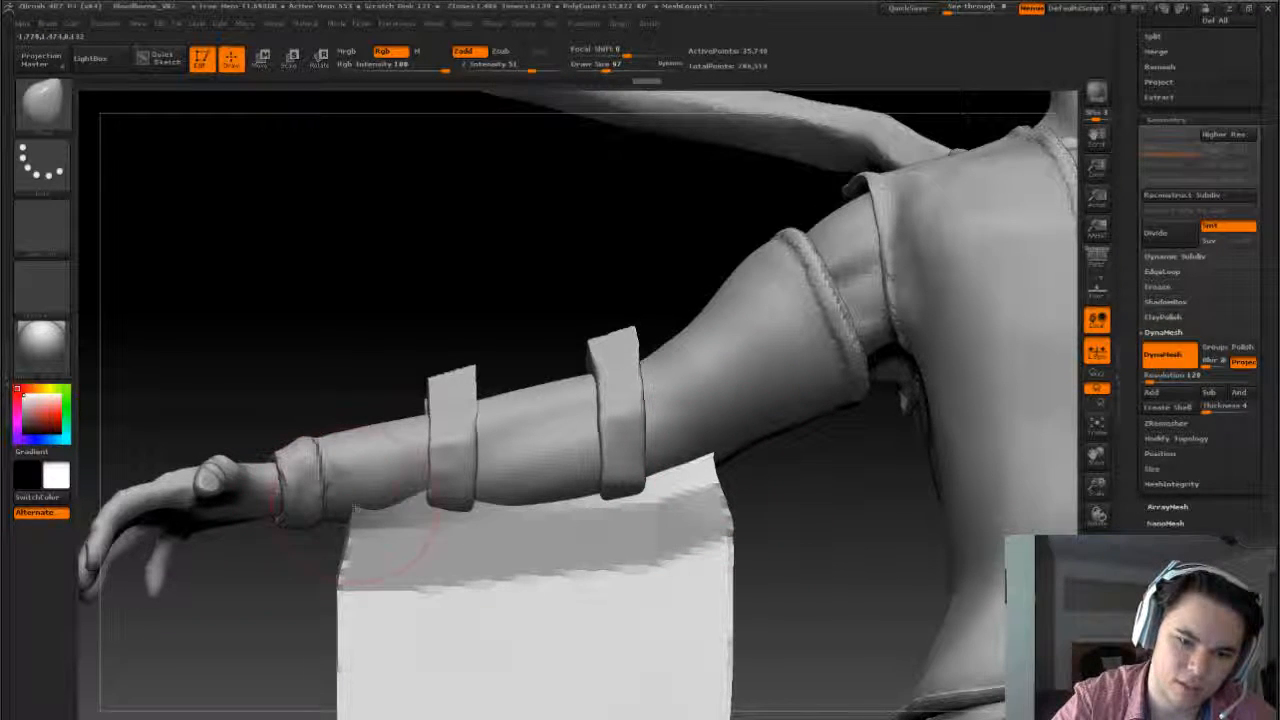
drag(355, 508, 362, 503)
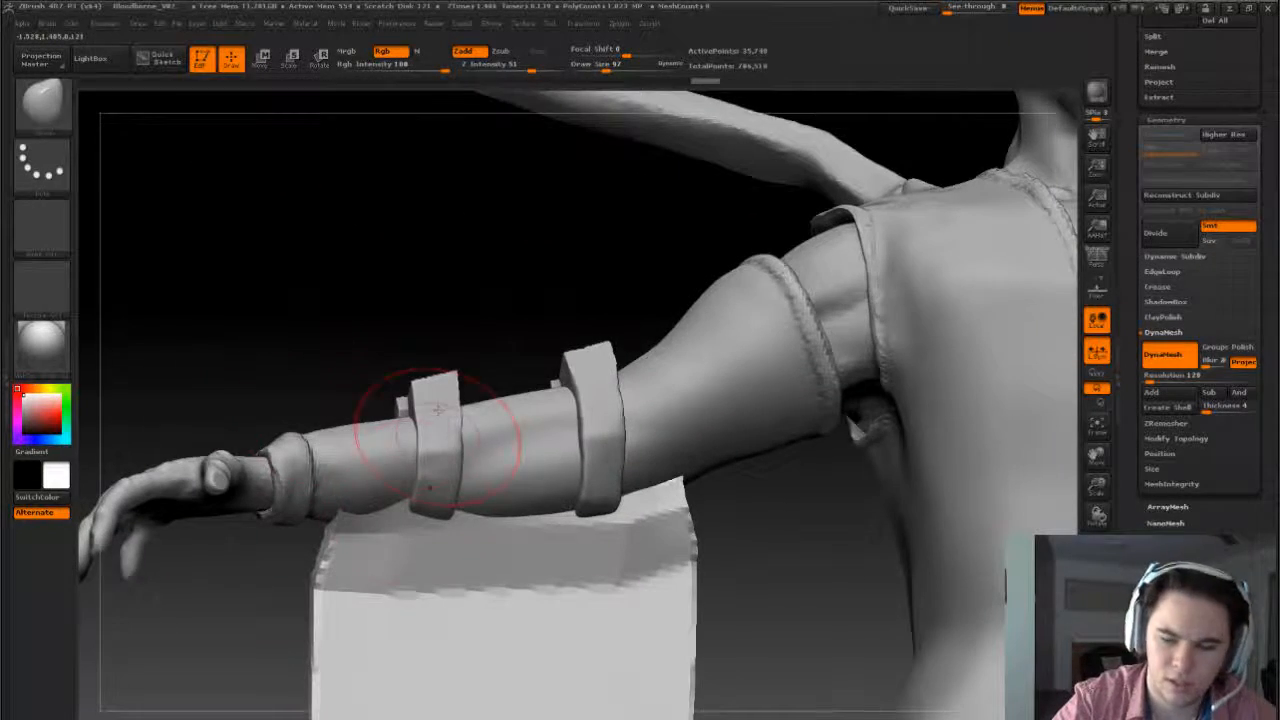
- Reshape the hanging panel's upper edge beneath the forearm straps using a large Move brush reduced to draw size 155
alt+right_drag(438, 409, 460, 302)
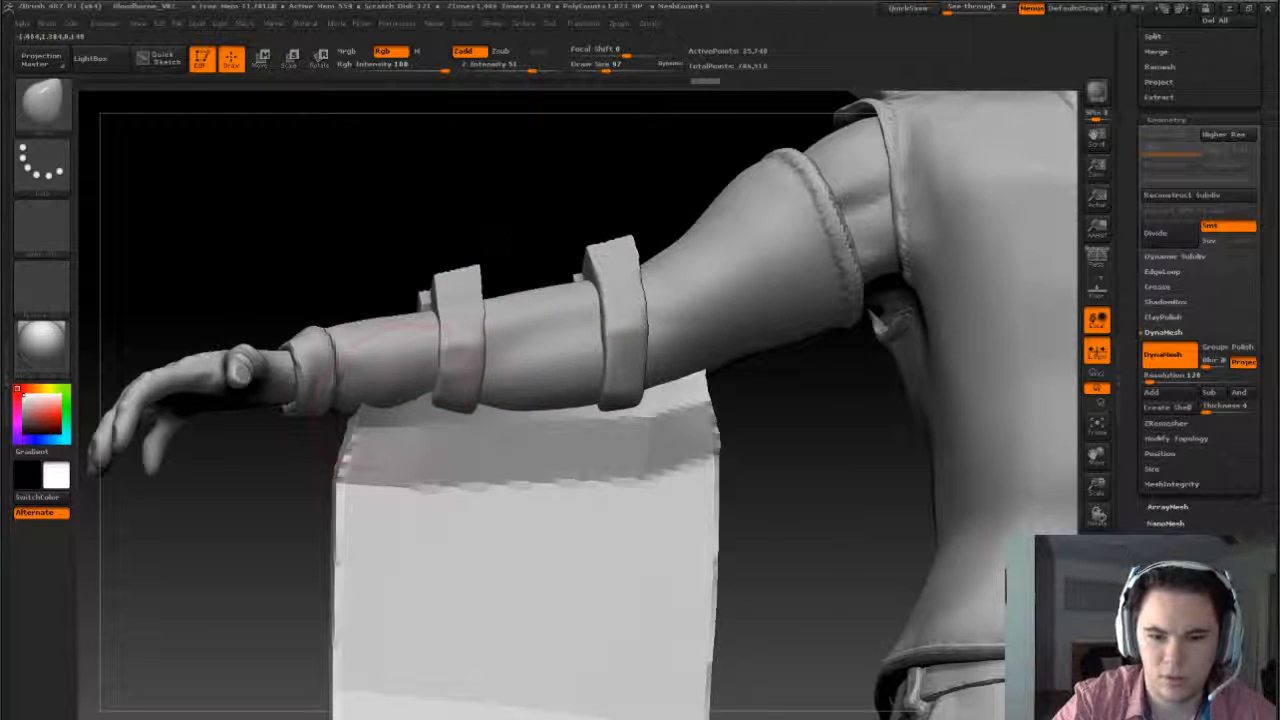
key(s)
drag(386, 392, 403, 391)
mouse_move(497, 440)
mouse_down()
mouse_move(502, 465)
mouse_move(483, 419)
mouse_up()
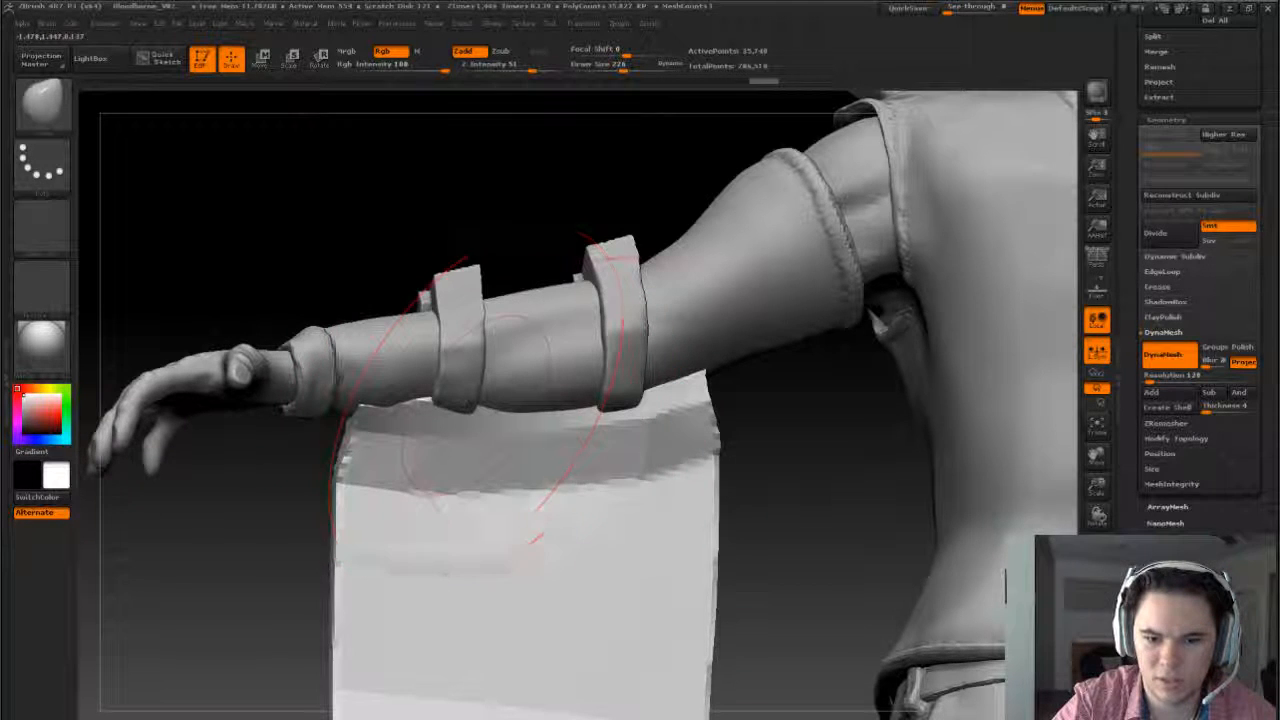
key(s)
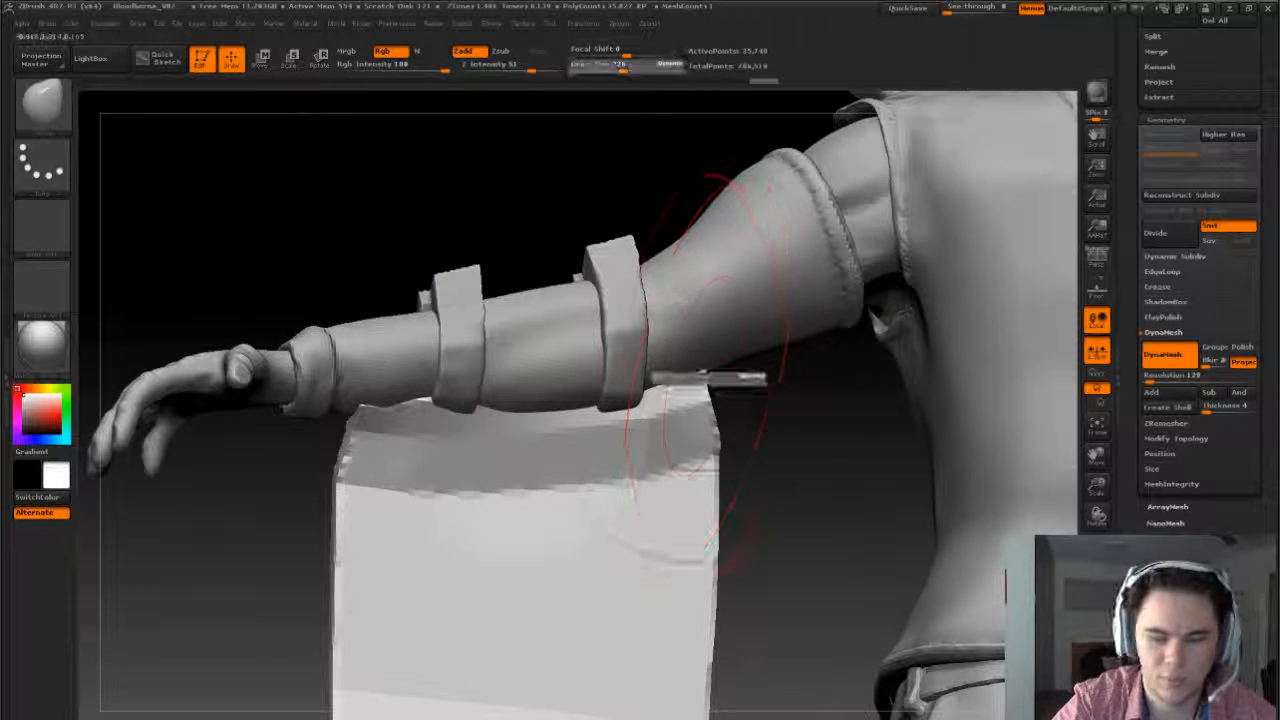
drag(710, 381, 692, 381)
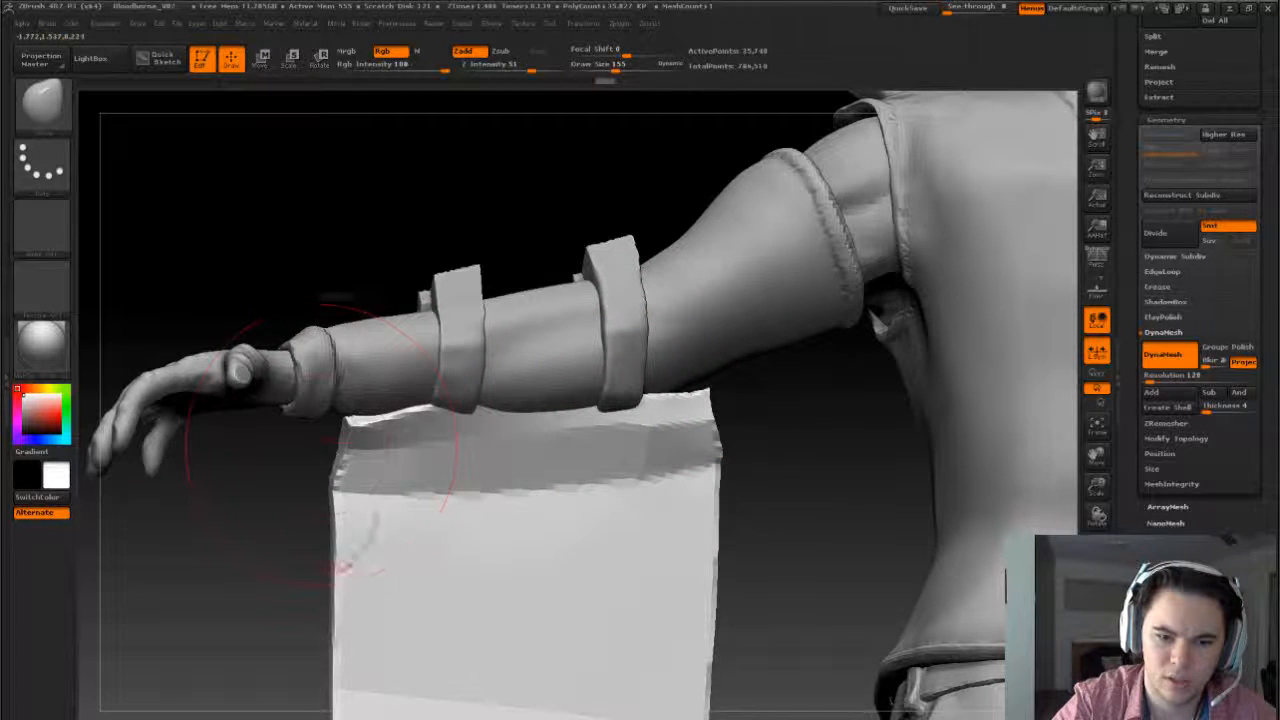
- Round off the panel's upper outer corner beneath the wrist using the Move brush, including draw size 112
mouse_move(343, 432)
right_down()
mouse_move(366, 266)
mouse_move(346, 424)
right_up()
key(s)
drag(345, 424, 335, 424)
mouse_move(447, 404)
right_down()
mouse_move(360, 270)
mouse_move(403, 466)
right_up()
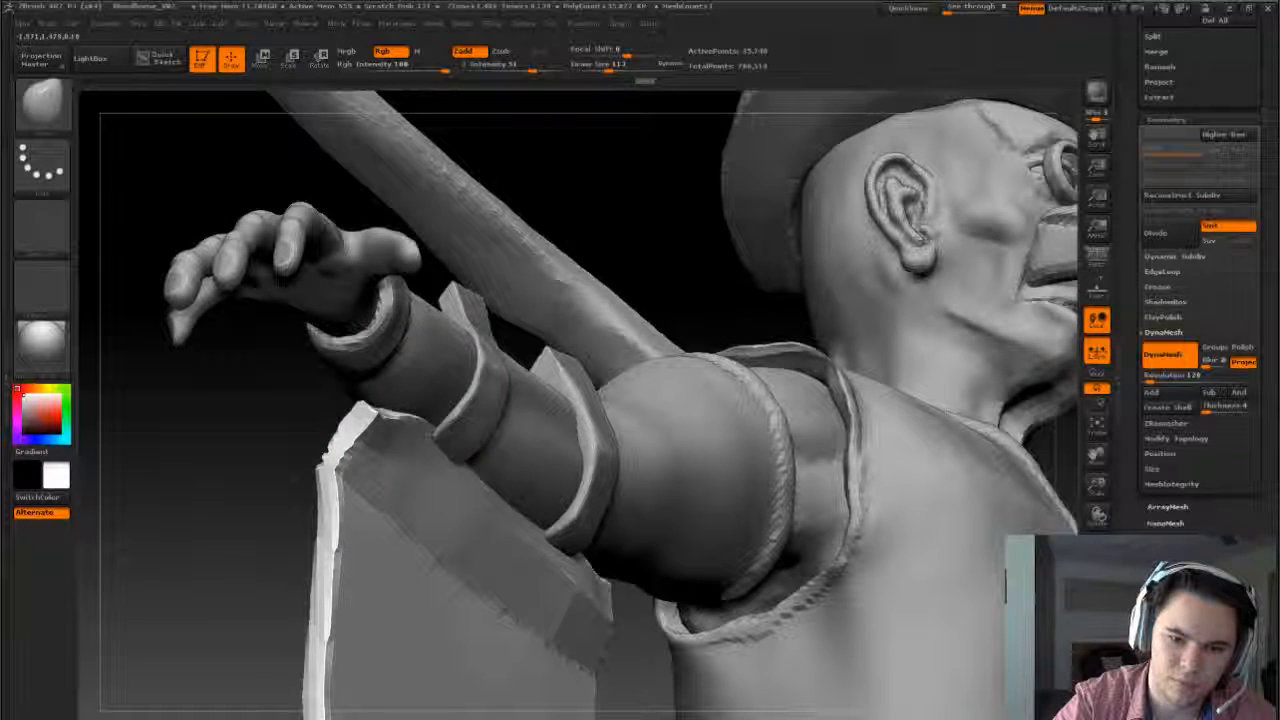
right_drag(669, 240, 330, 420)
key(s)
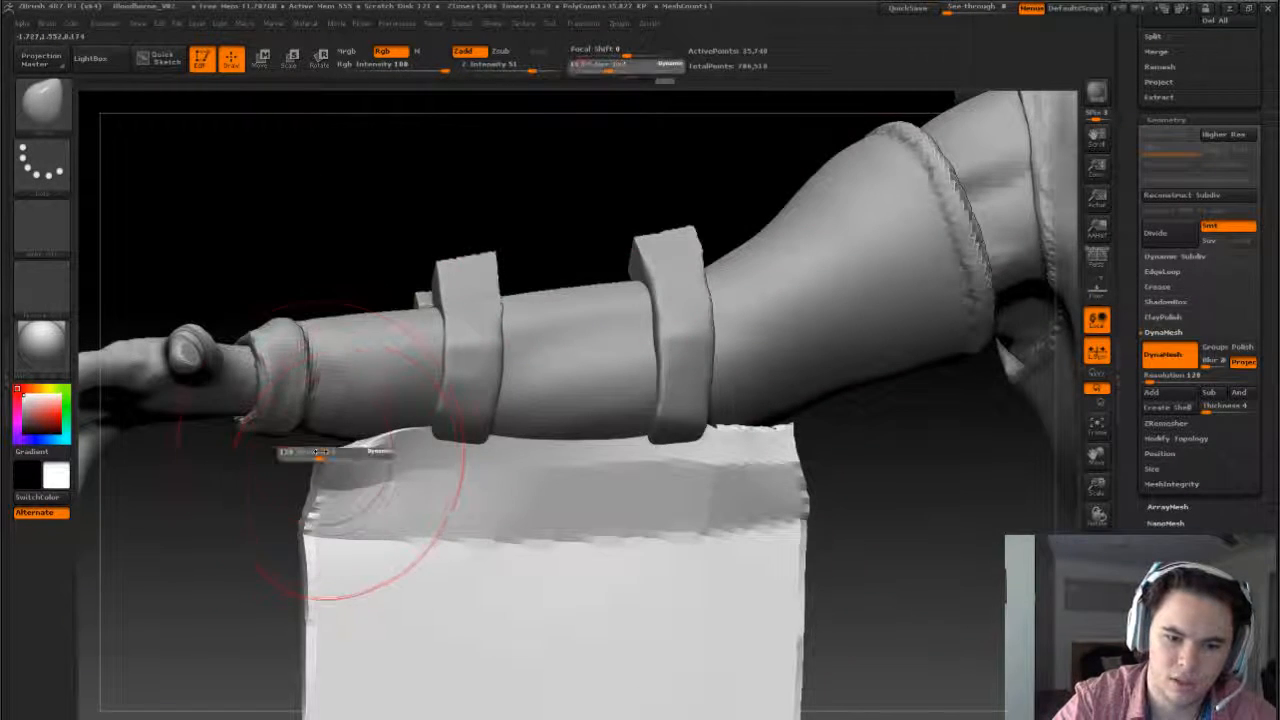
mouse_move(308, 452)
mouse_down()
mouse_move(291, 452)
mouse_move(314, 455)
mouse_up()
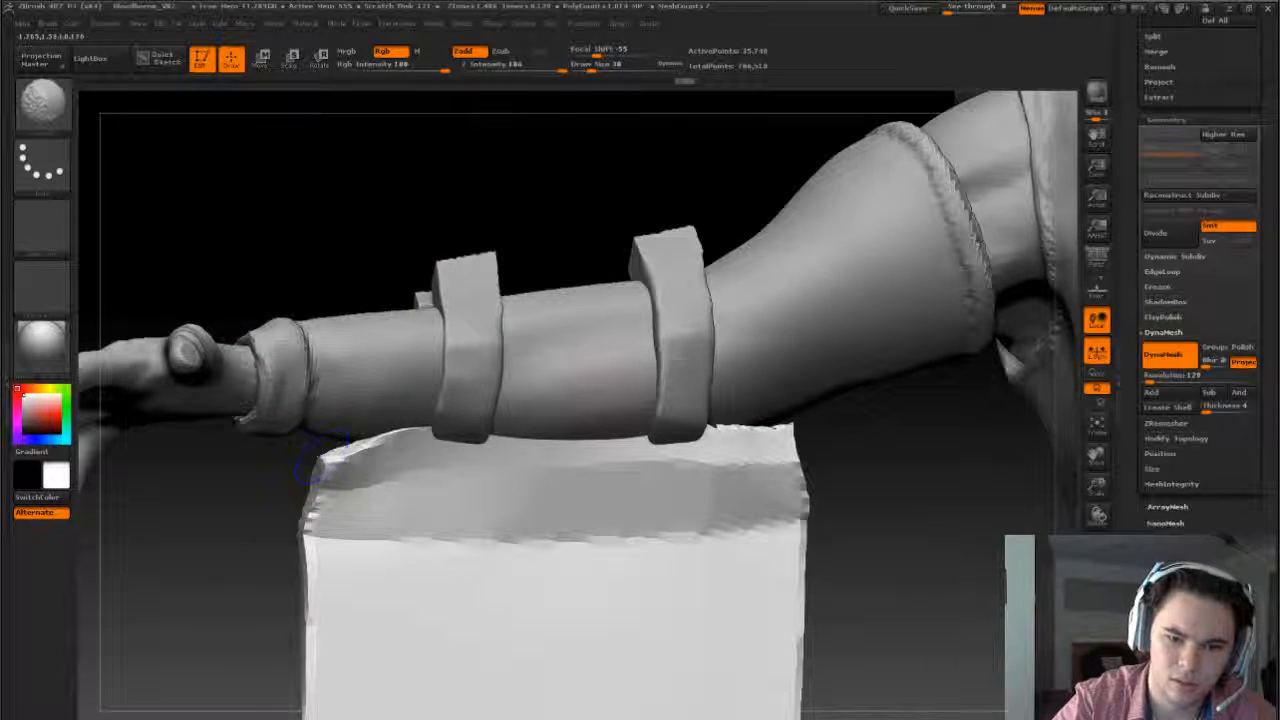
- Round the panel's upper inner corner near the elbow with the Move brush at draw size 62 and re-DynaMesh the panels
right_drag(318, 455, 809, 300)
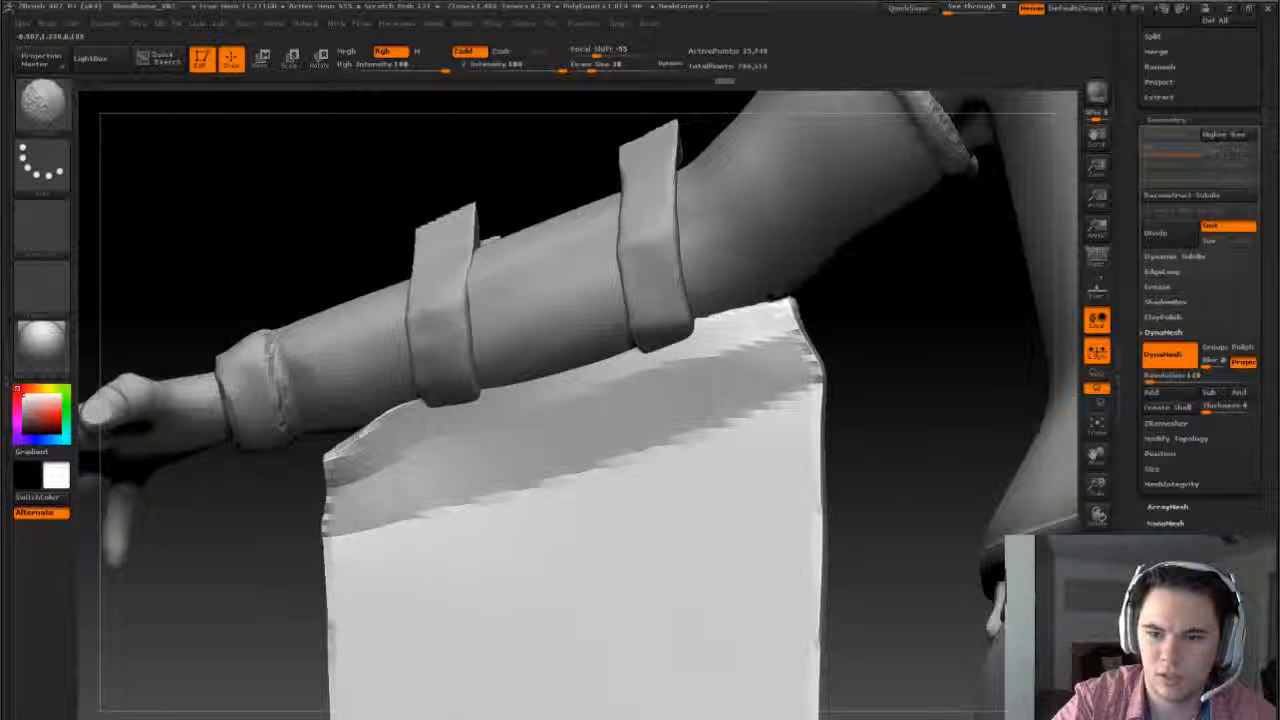
shift+drag(785, 305, 837, 303)
mouse_move(837, 303)
right_down()
mouse_move(880, 383)
mouse_move(743, 270)
right_up()
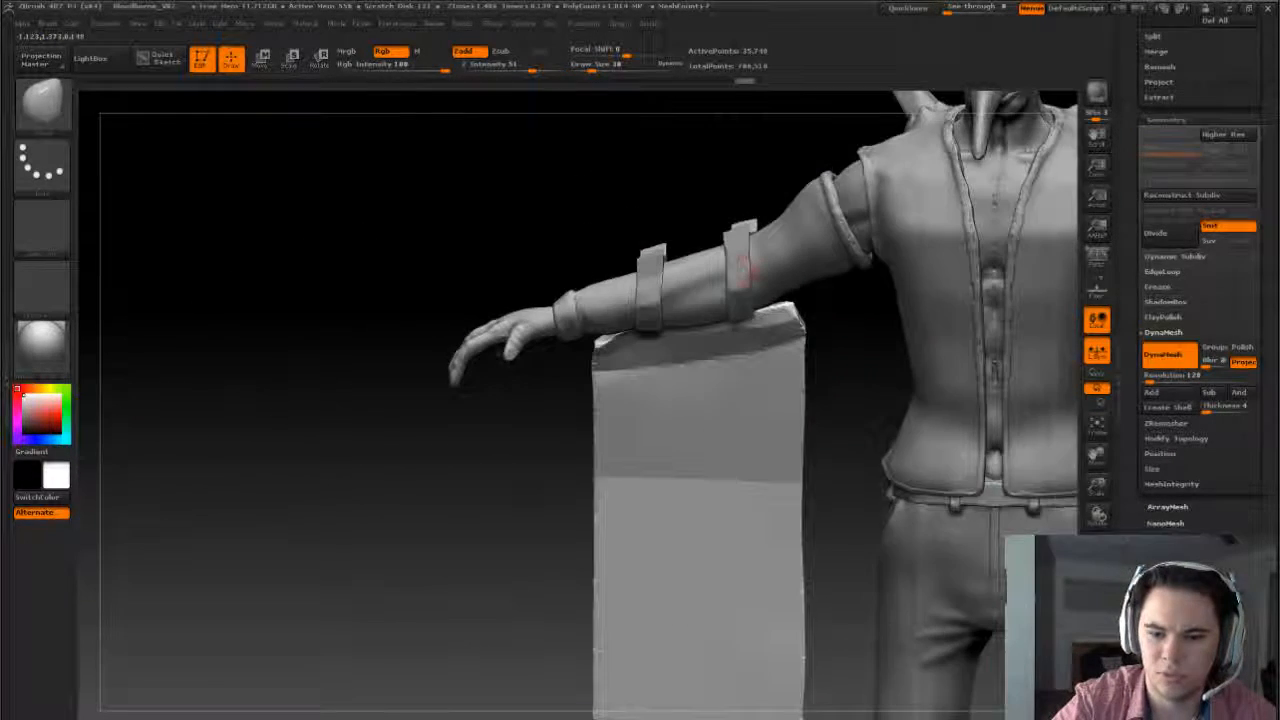
mouse_move(837, 427)
right_down()
mouse_move(863, 406)
mouse_move(776, 298)
mouse_move(806, 266)
mouse_move(828, 356)
right_up()
key(s)
drag(711, 282, 724, 292)
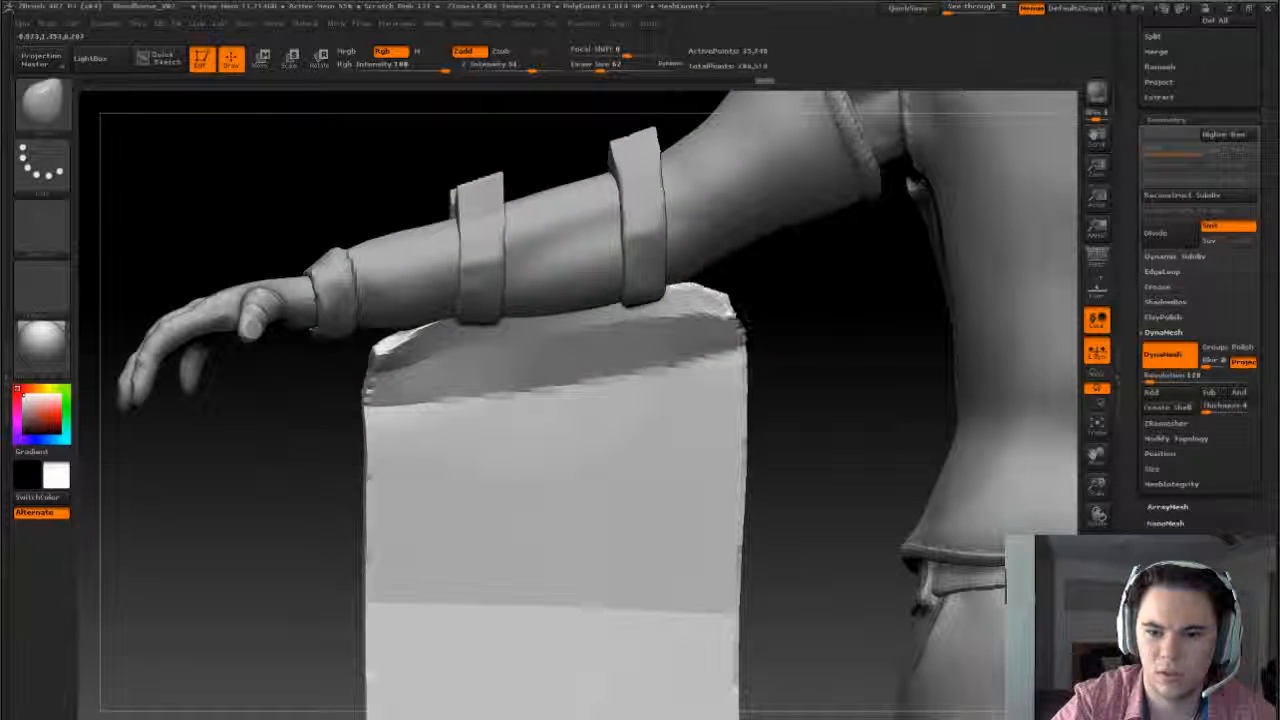
right_drag(767, 351, 755, 238)
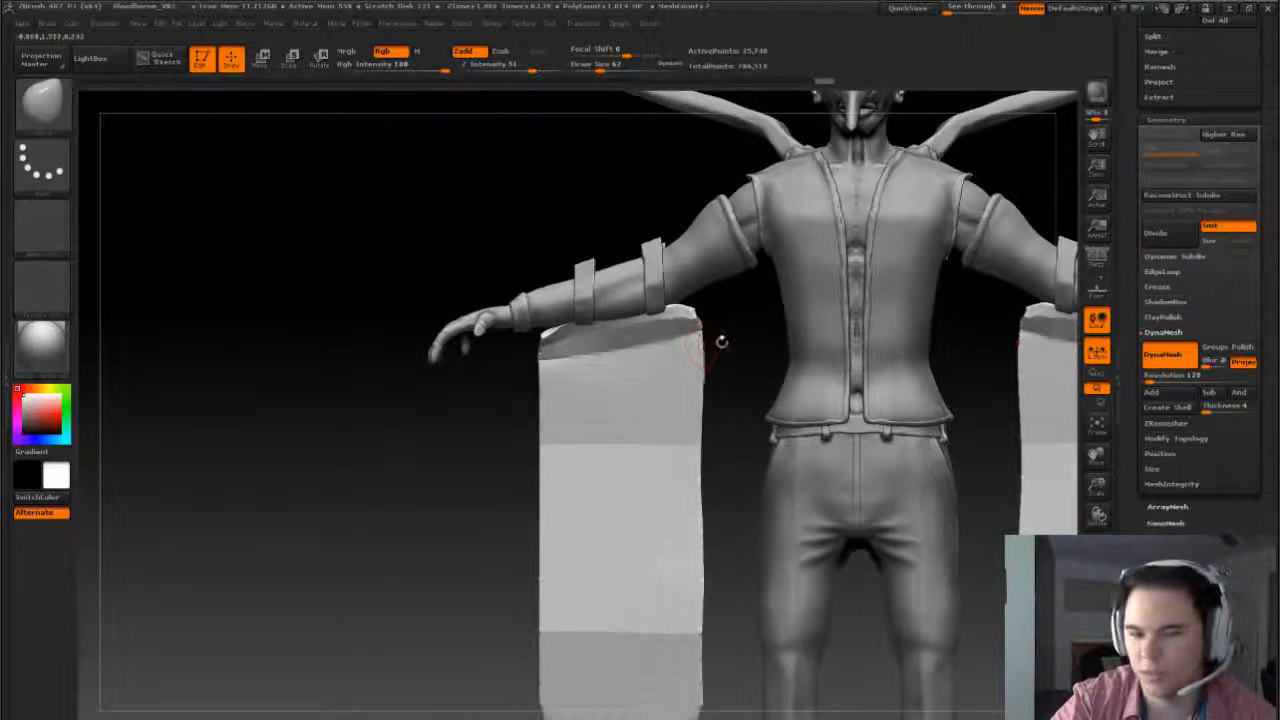
drag(743, 374, 712, 378)
ctrl+drag(447, 483, 424, 559)
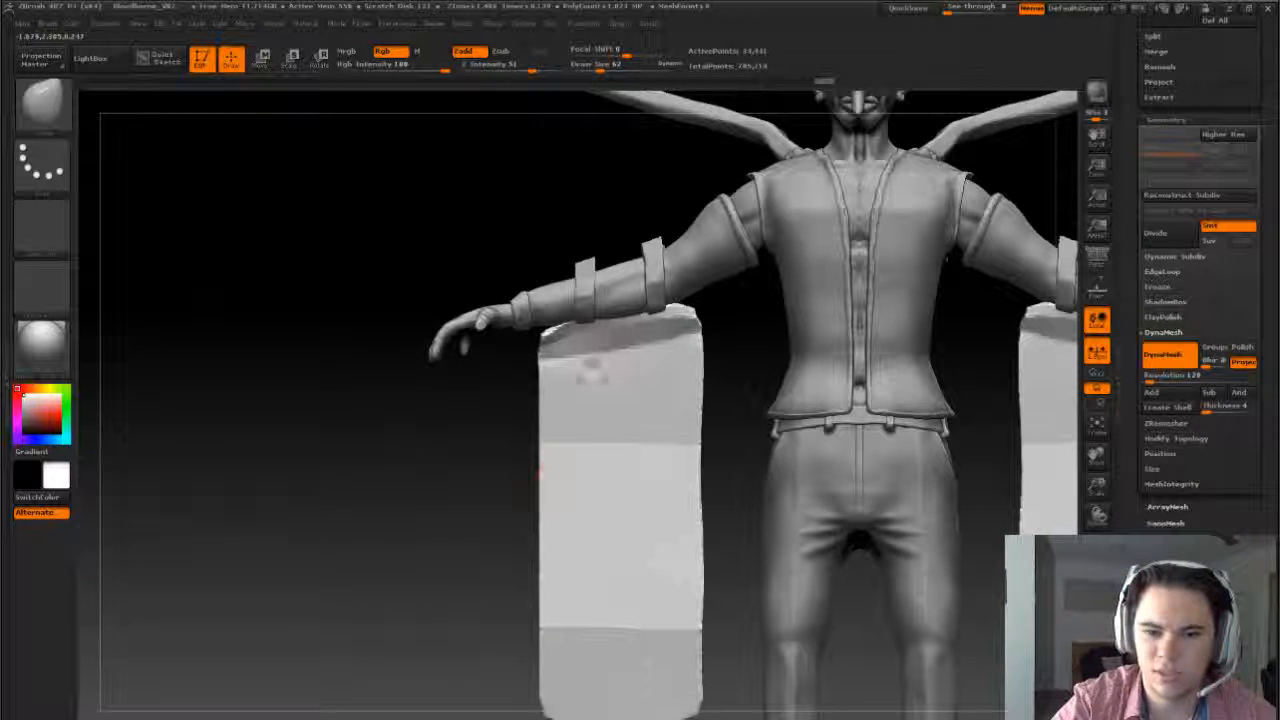
- Pull the bottom hem of the hanging panels into an uneven curve with the Move brush at draw size 155
drag(733, 350, 703, 338)
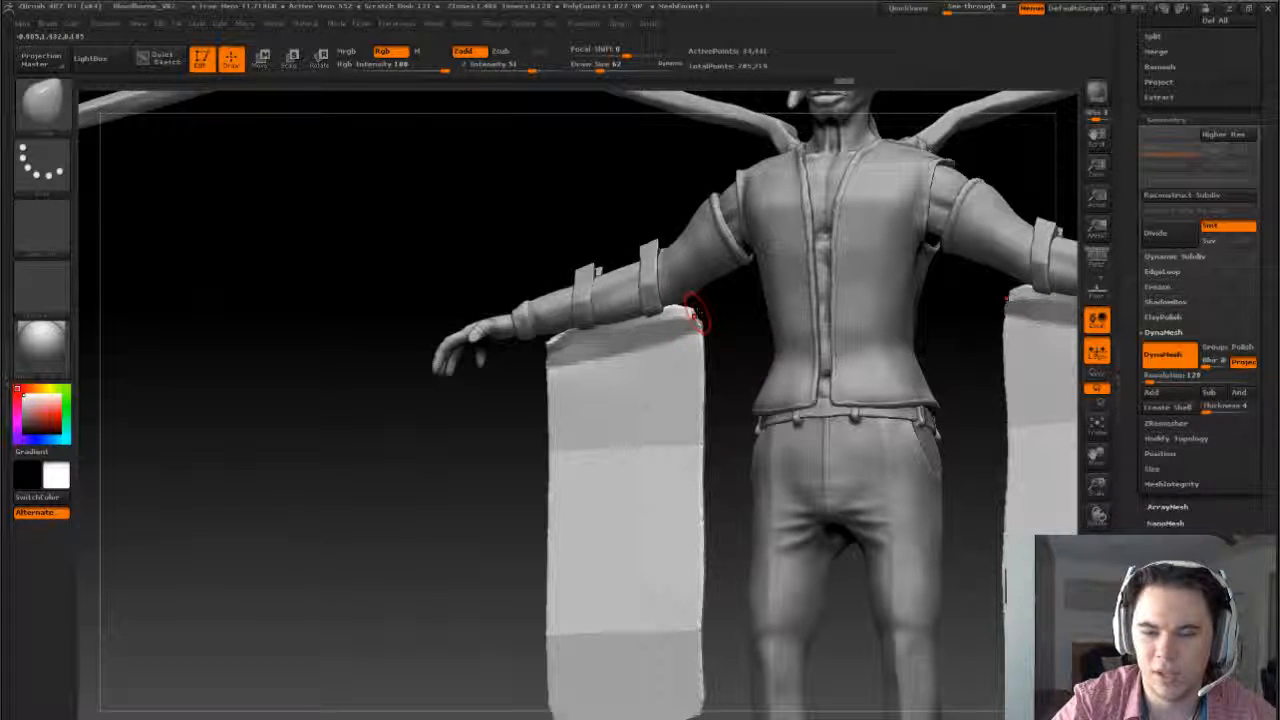
shift+drag(714, 458, 706, 306)
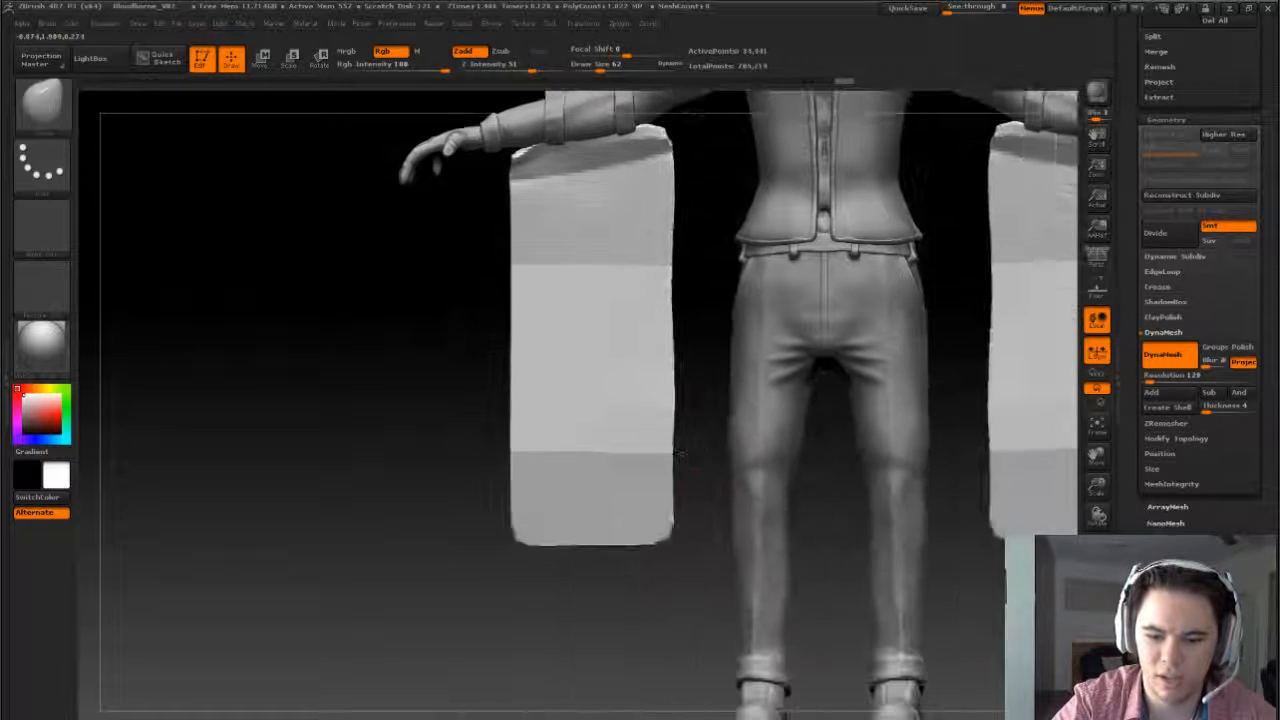
mouse_move(583, 507)
ctrl+right_down()
mouse_move(613, 613)
mouse_move(617, 542)
ctrl+right_up()
key(s)
drag(560, 541, 571, 566)
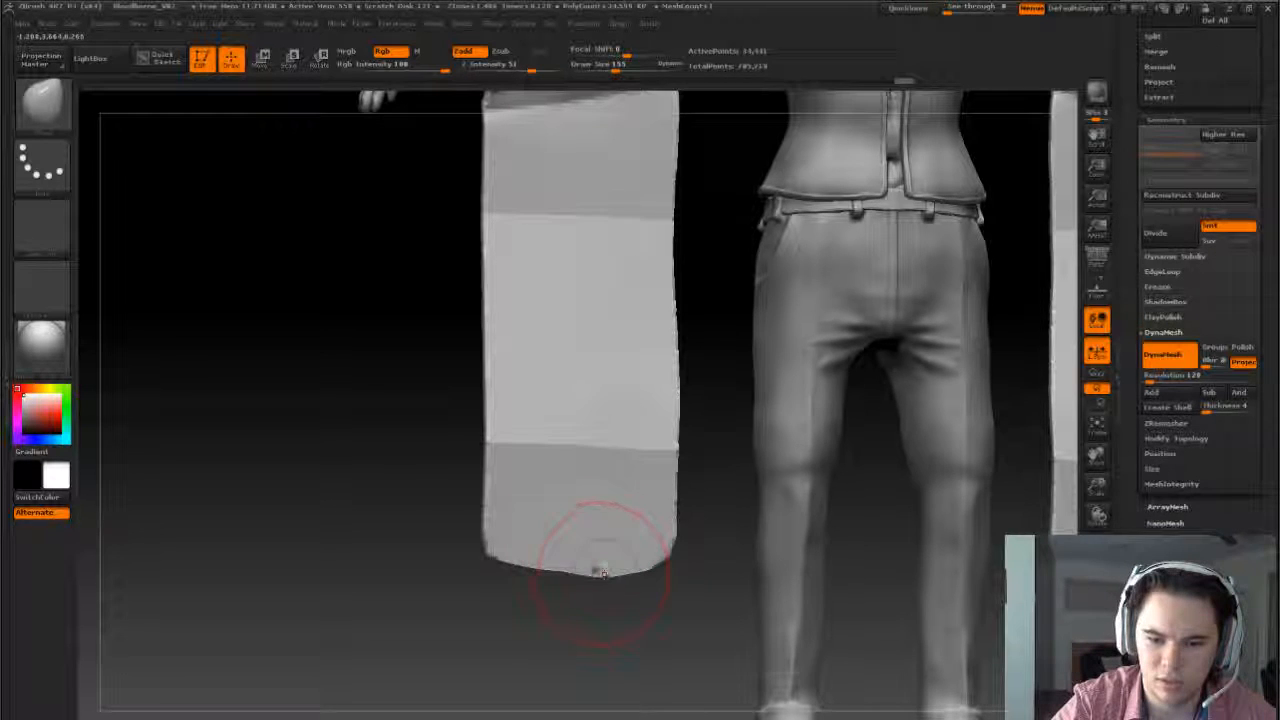
drag(591, 566, 568, 577)
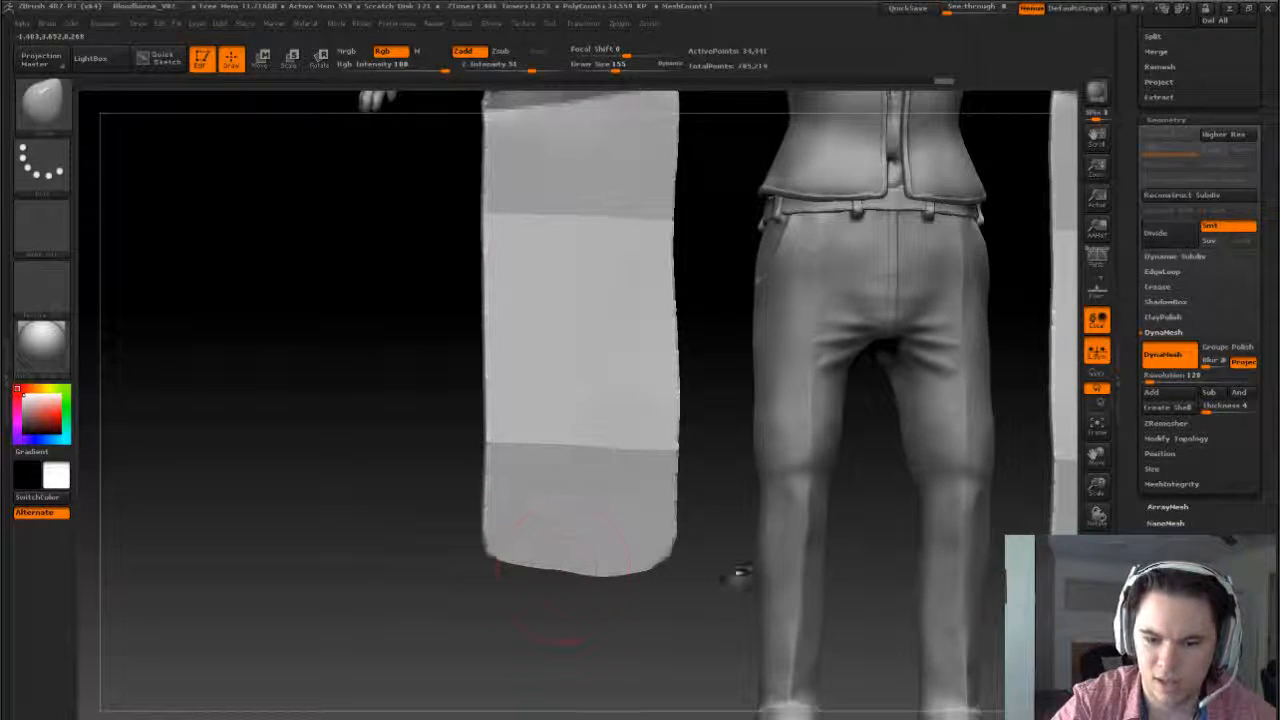
drag(737, 574, 668, 583)
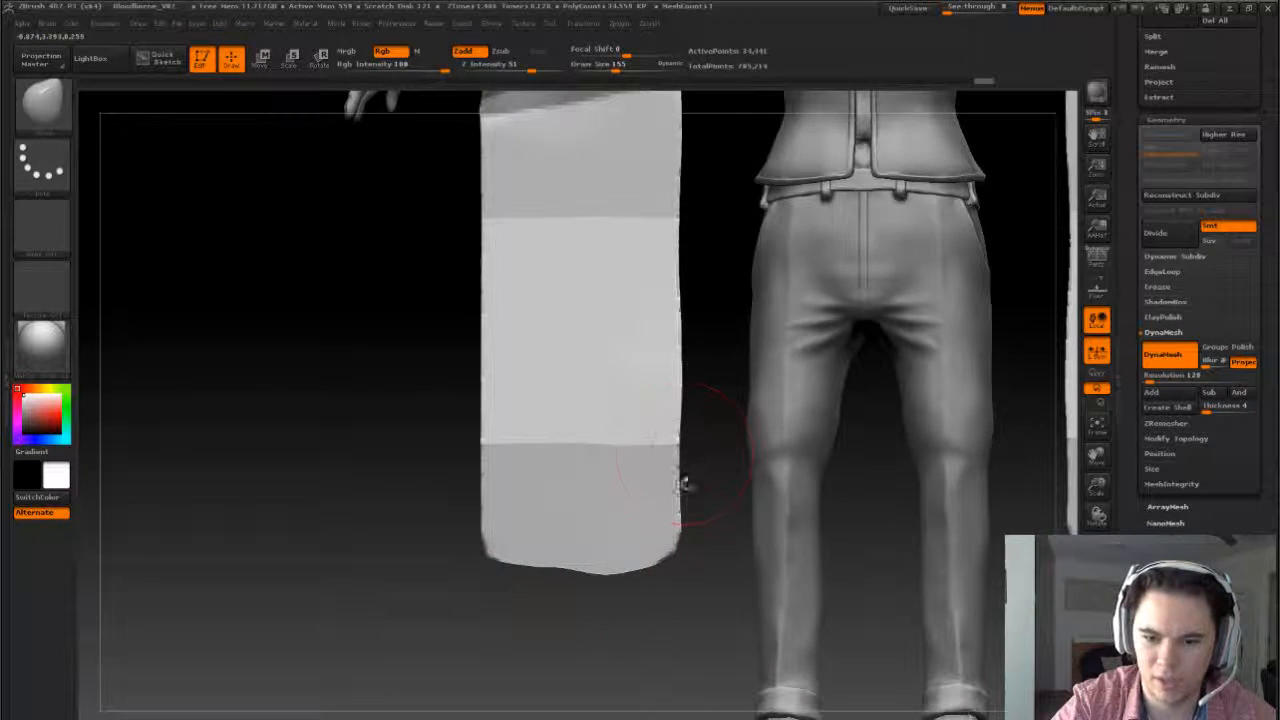
- Smooth the hard horizontal creases across the hanging panels with the Smooth brush at draw size 75
mouse_move(680, 484)
mouse_down()
mouse_move(637, 580)
mouse_move(880, 449)
mouse_move(892, 483)
mouse_move(650, 322)
mouse_move(620, 318)
mouse_up()
key(s)
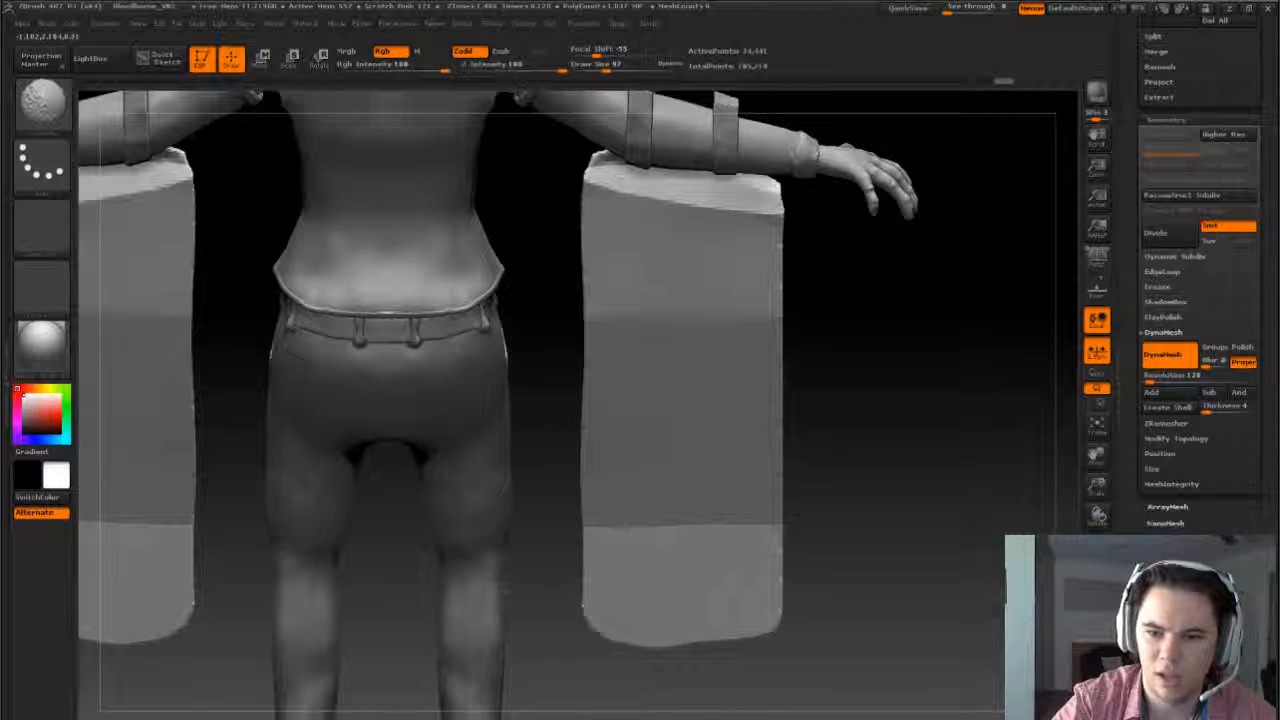
key(s)
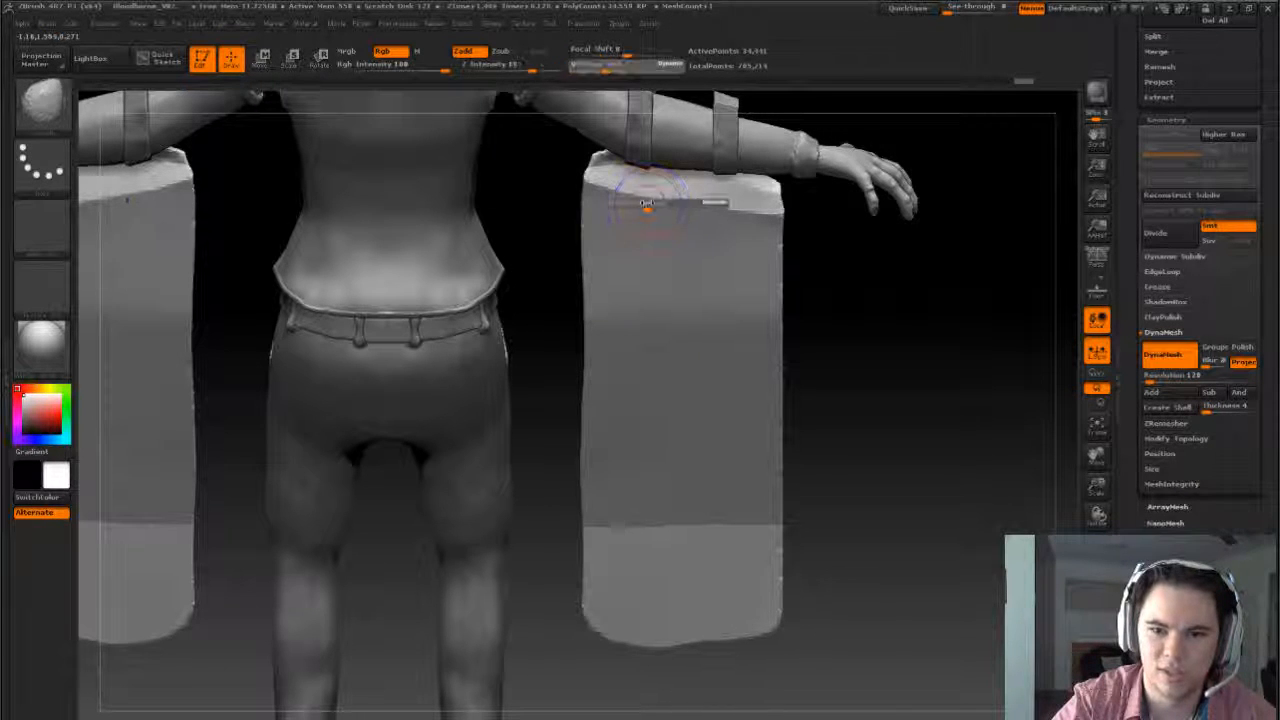
drag(646, 204, 626, 204)
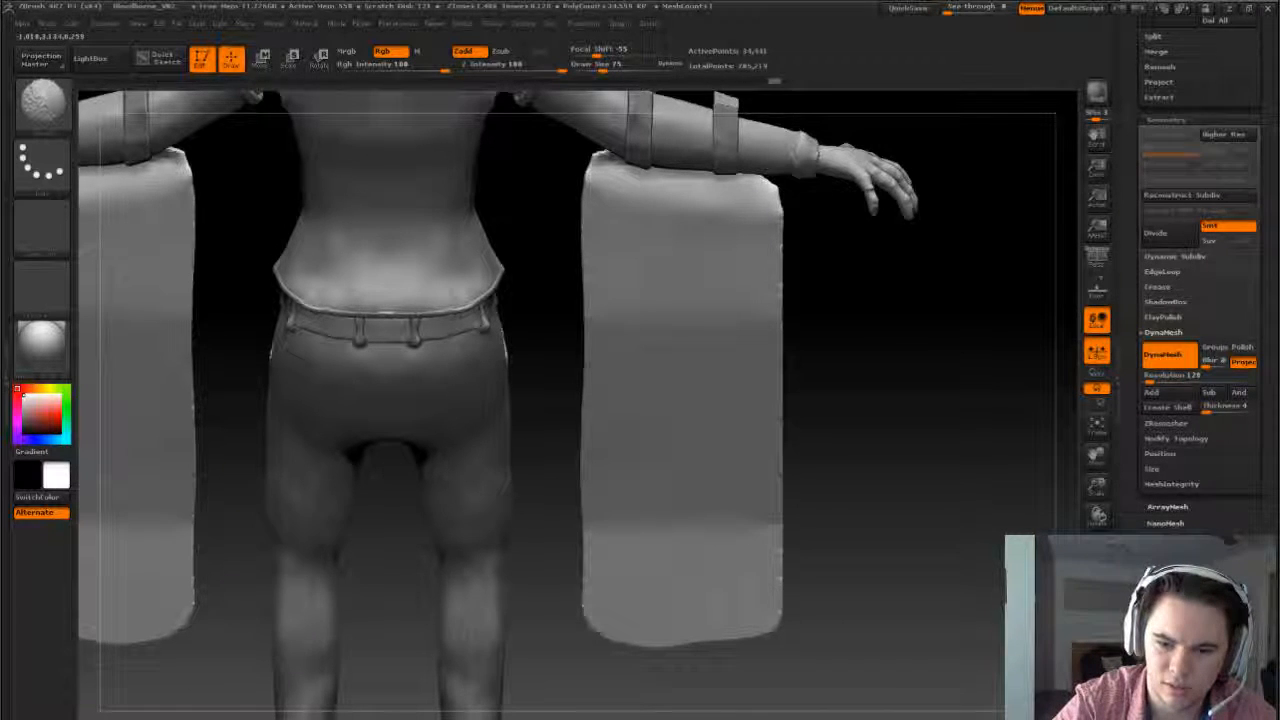
drag(892, 492, 654, 500)
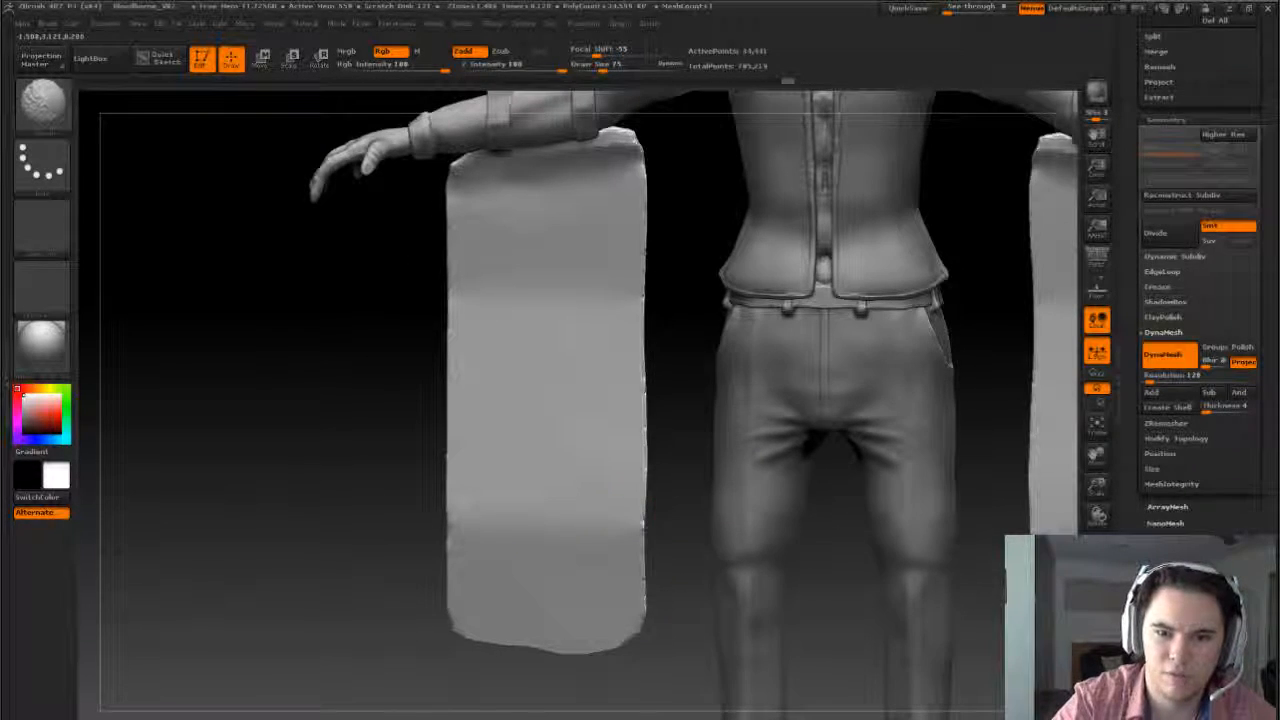
- Push the panels' outer side edge in and out into a gentle wave with the Move brush at draw size 158
mouse_move(680, 497)
alt+mouse_down()
mouse_move(487, 600)
mouse_move(370, 600)
mouse_move(490, 600)
alt+mouse_up()
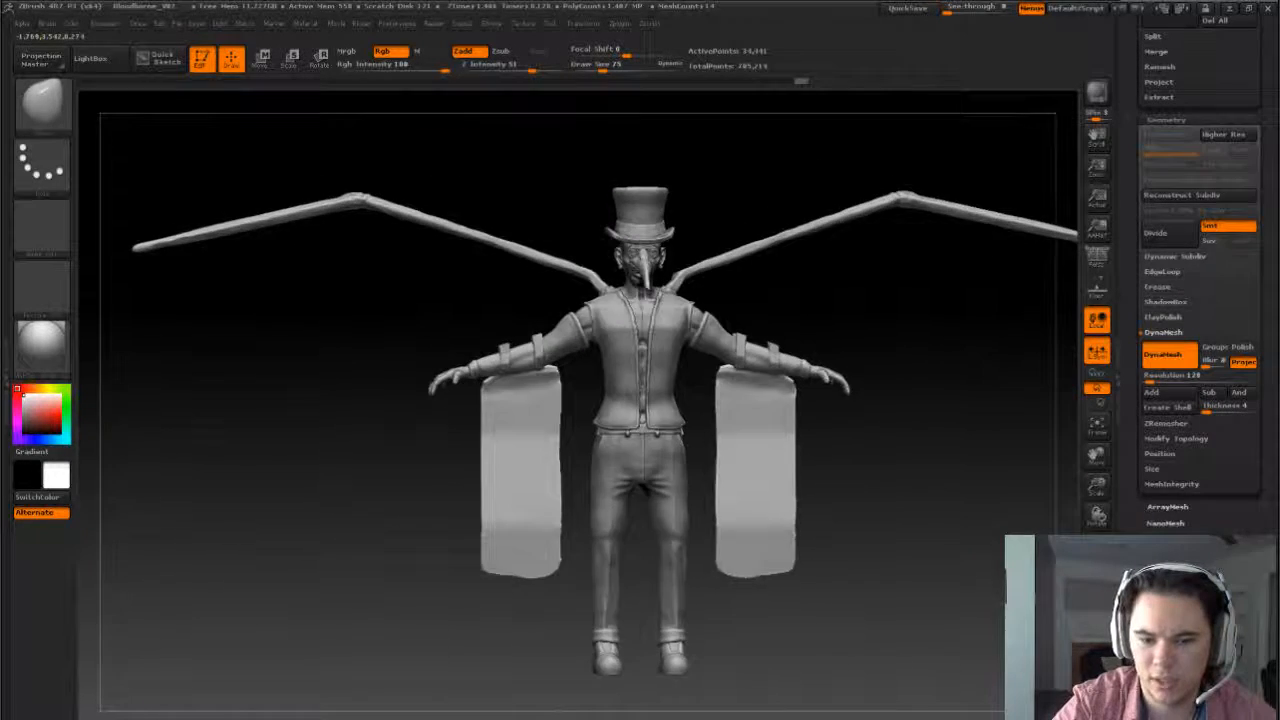
mouse_move(505, 529)
alt+mouse_down()
mouse_move(560, 480)
mouse_move(289, 500)
alt+mouse_up()
mouse_move(342, 467)
alt+mouse_down()
mouse_move(394, 529)
mouse_move(426, 474)
alt+mouse_up()
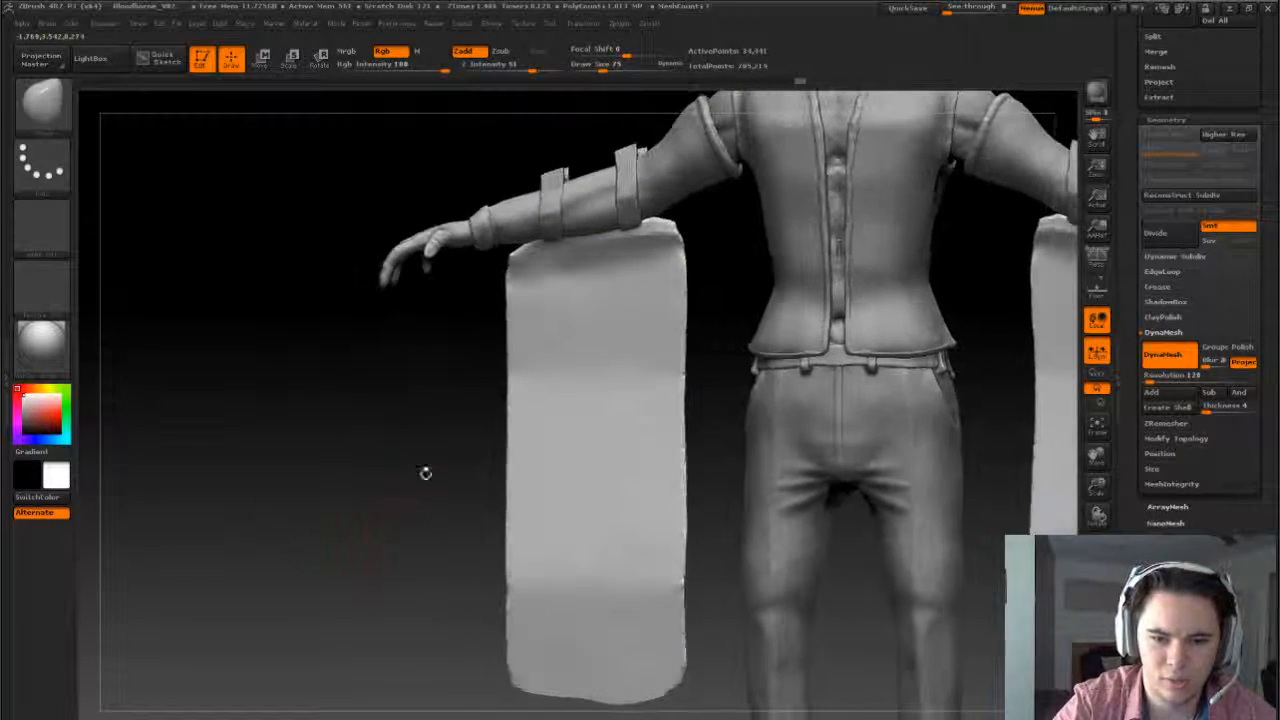
key(s)
drag(492, 350, 515, 360)
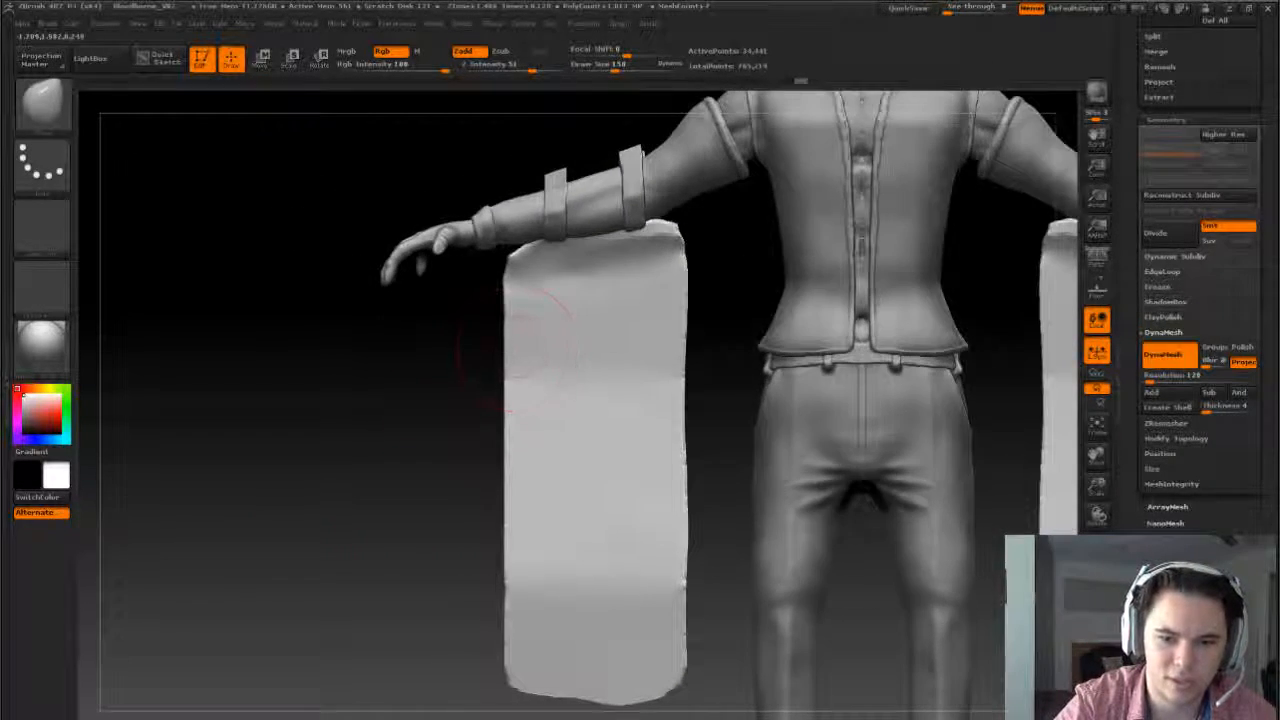
drag(498, 316, 500, 318)
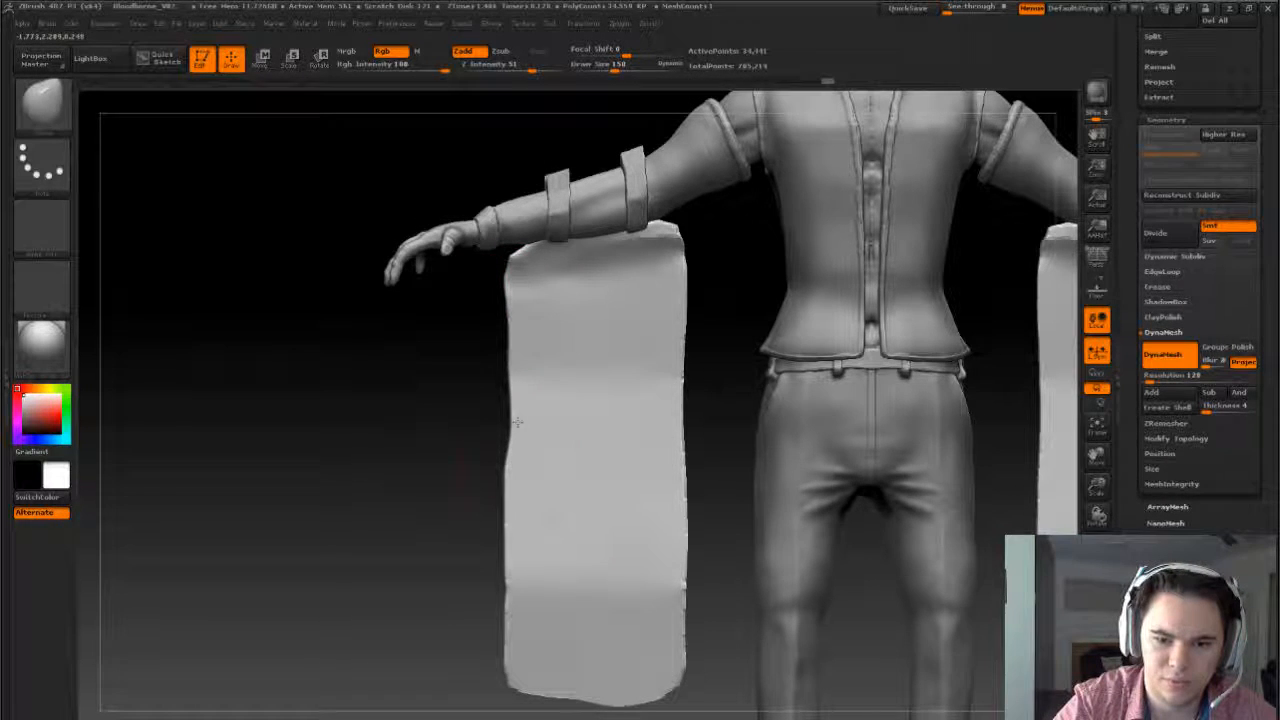
drag(505, 425, 506, 570)
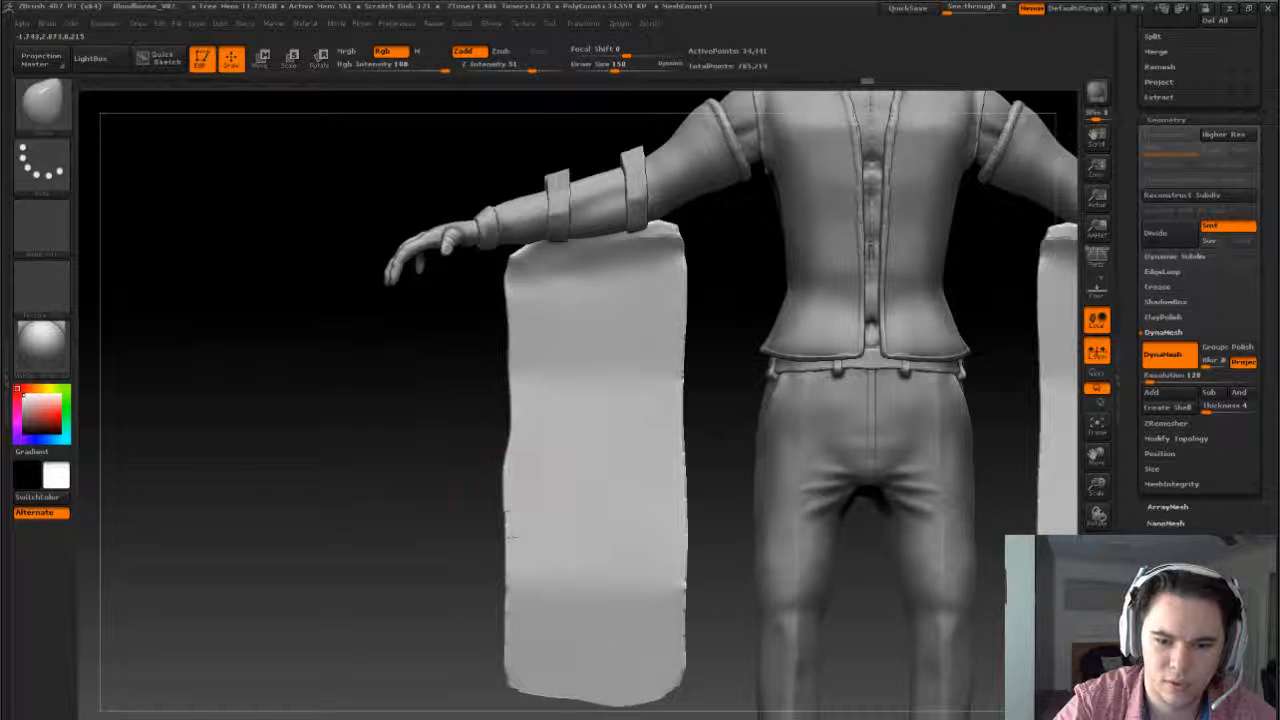
shift+drag(500, 500, 508, 495)
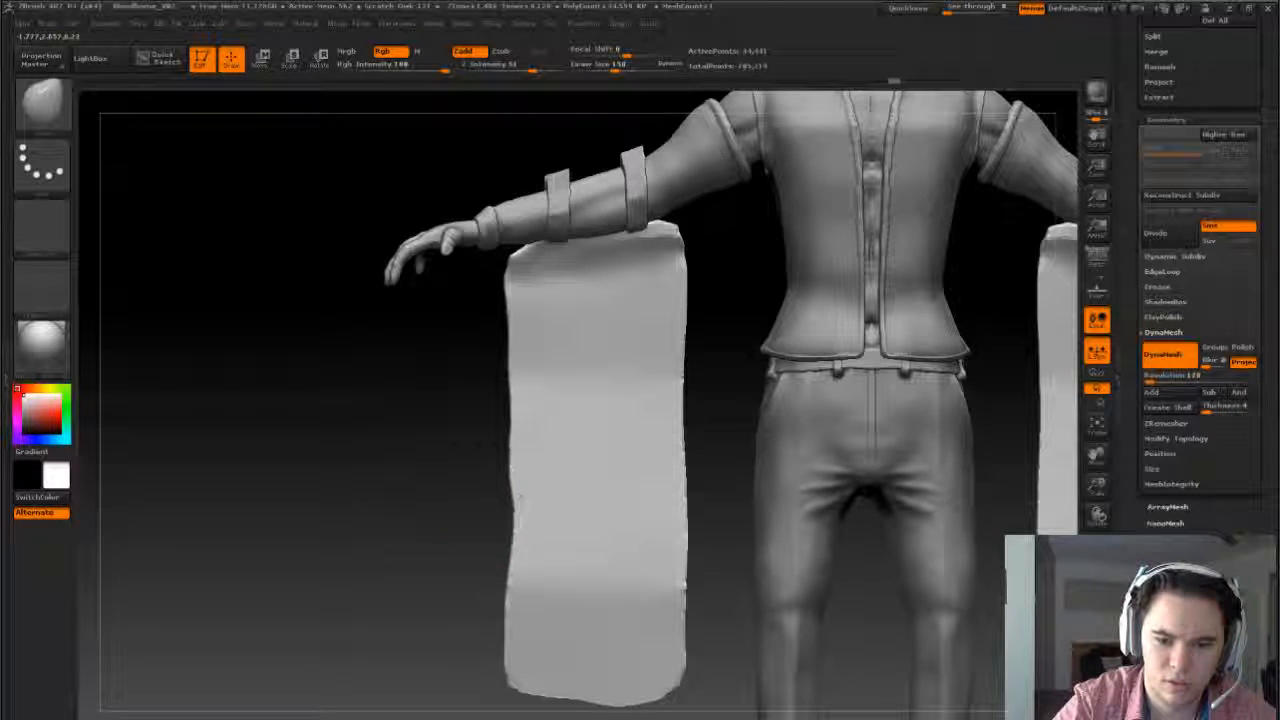
drag(505, 540, 501, 597)
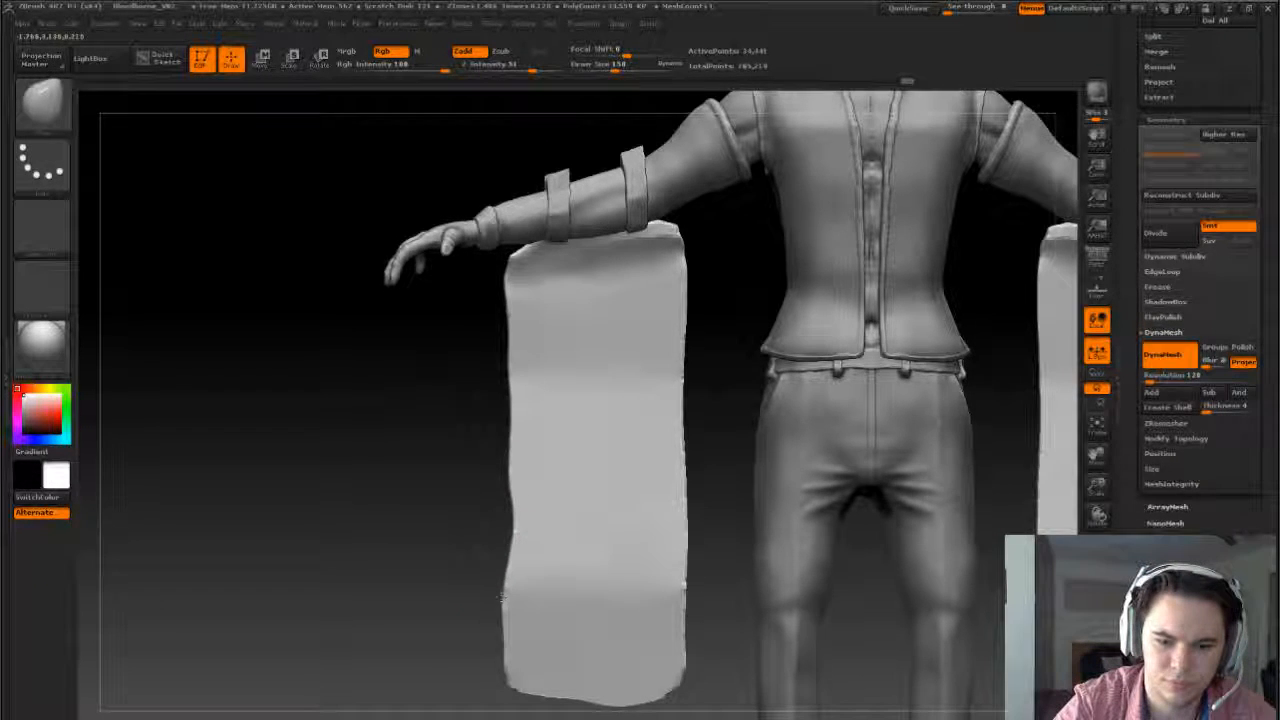
- Shape the panels' inner side edge into a matching wave down to the bottom corner with the Move brush
mouse_move(720, 520)
mouse_down()
mouse_move(687, 455)
mouse_move(655, 449)
mouse_move(681, 447)
mouse_up()
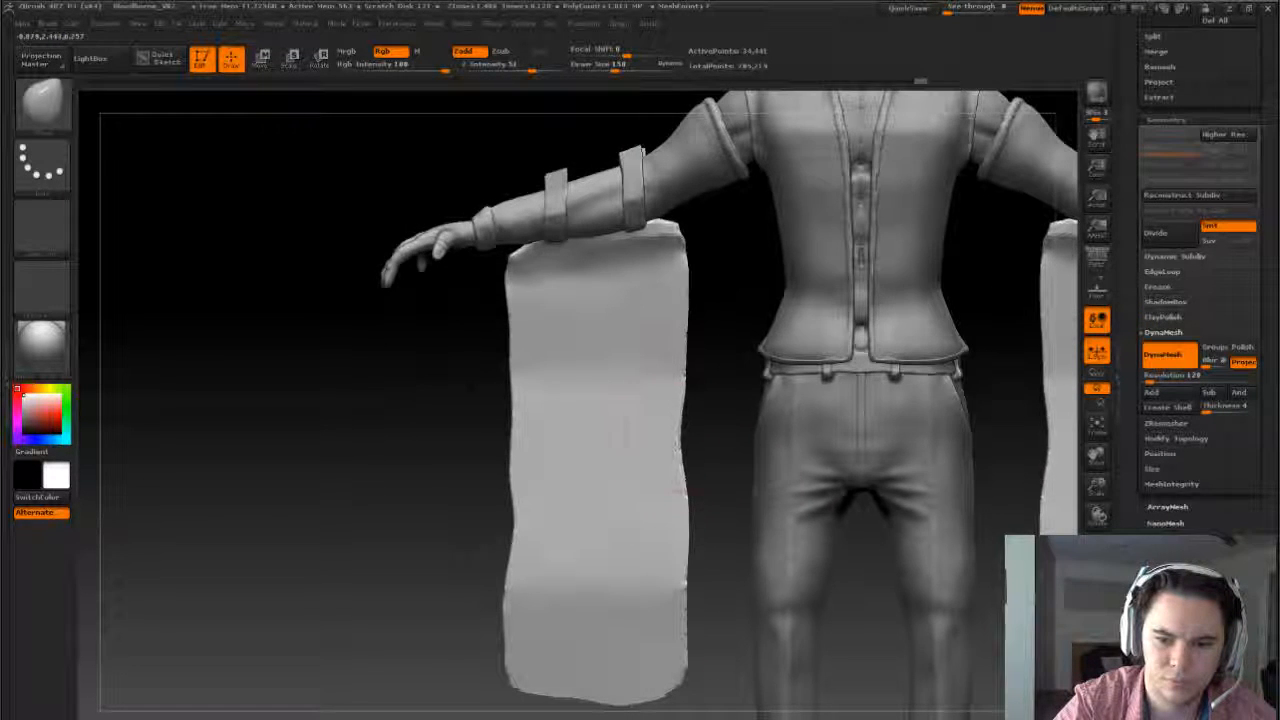
drag(688, 390, 681, 385)
drag(687, 532, 683, 543)
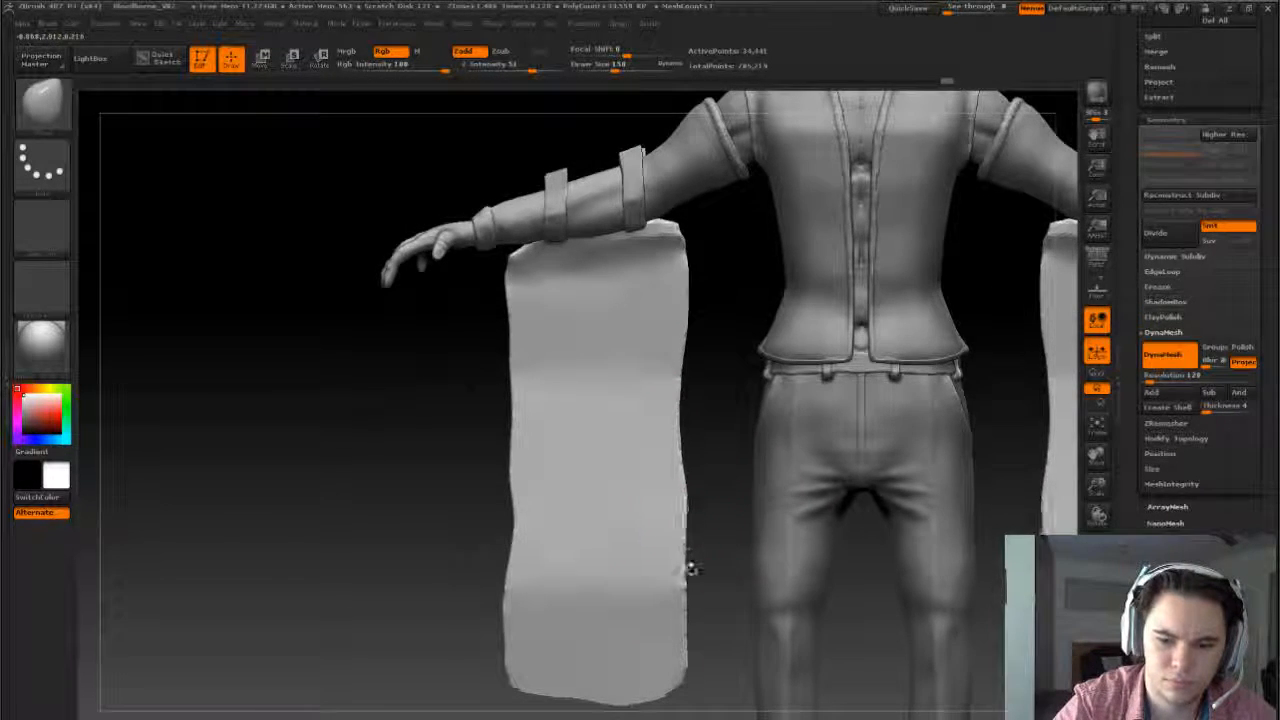
drag(689, 590, 684, 650)
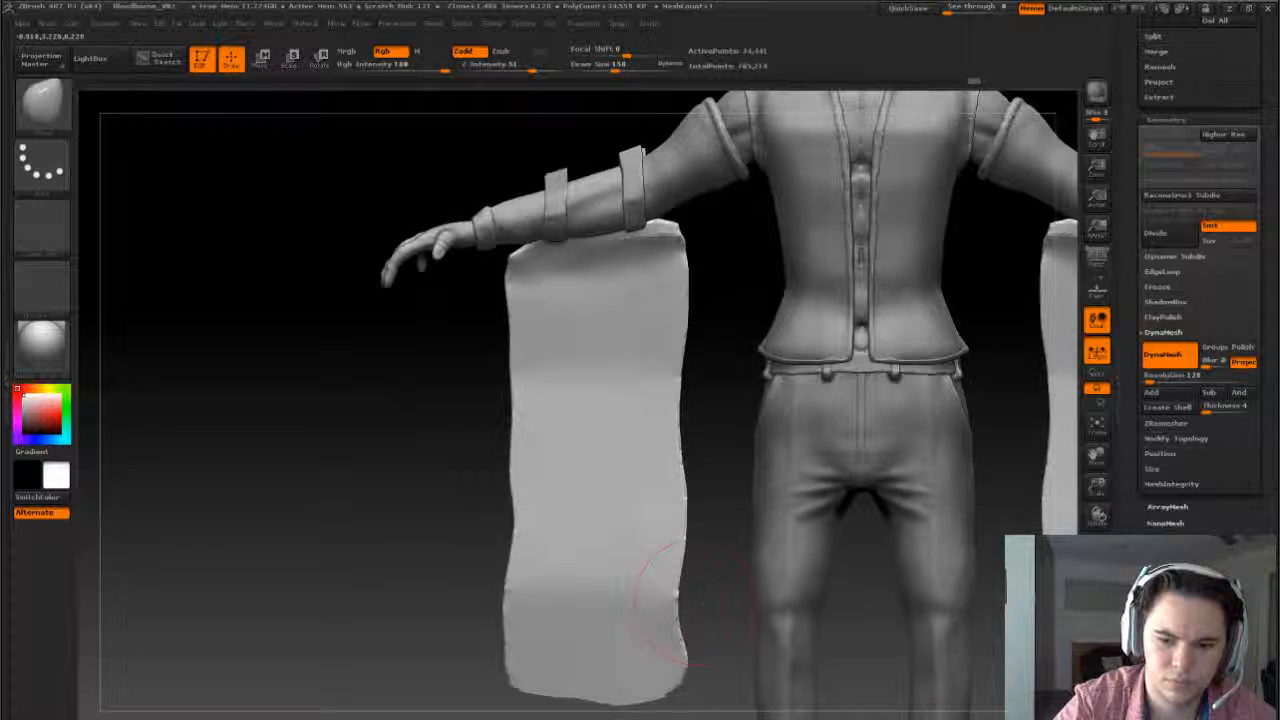
- Examine the silhouette and thickness of the hanging arm panels from the side and front
drag(696, 602, 764, 490)
drag(978, 590, 960, 480)
drag(780, 440, 1072, 540)
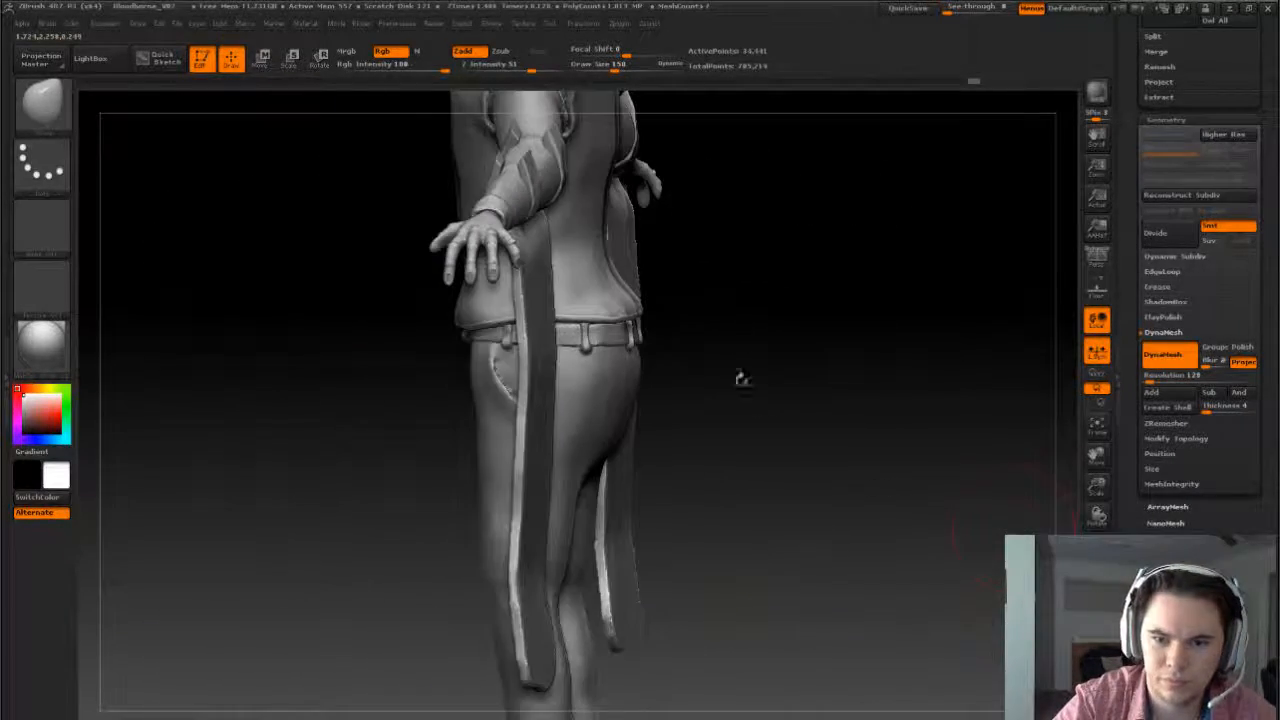
drag(842, 428, 910, 444)
drag(647, 343, 648, 356)
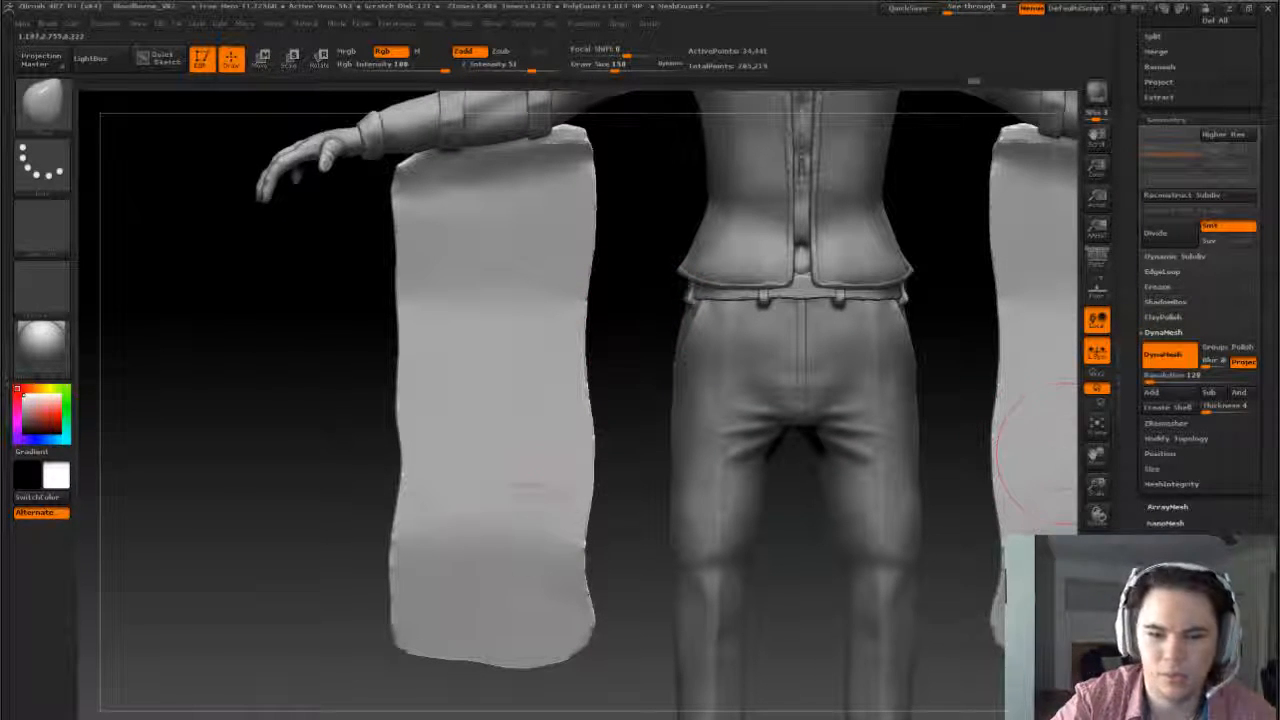
- Raise the DynaMesh resolution to 320 and remesh the hanging arm panels
drag(606, 548, 470, 545)
mouse_move(647, 543)
mouse_down()
mouse_move(920, 543)
mouse_move(634, 551)
mouse_up()
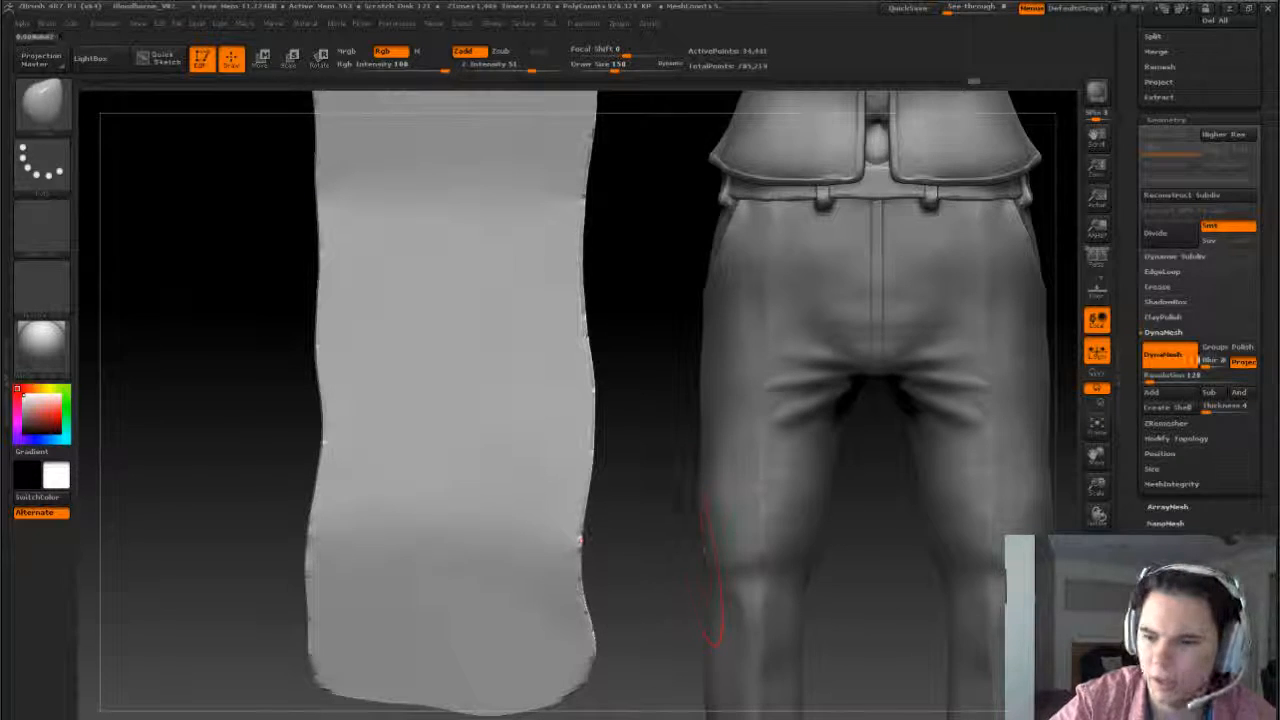
click(1149, 379)
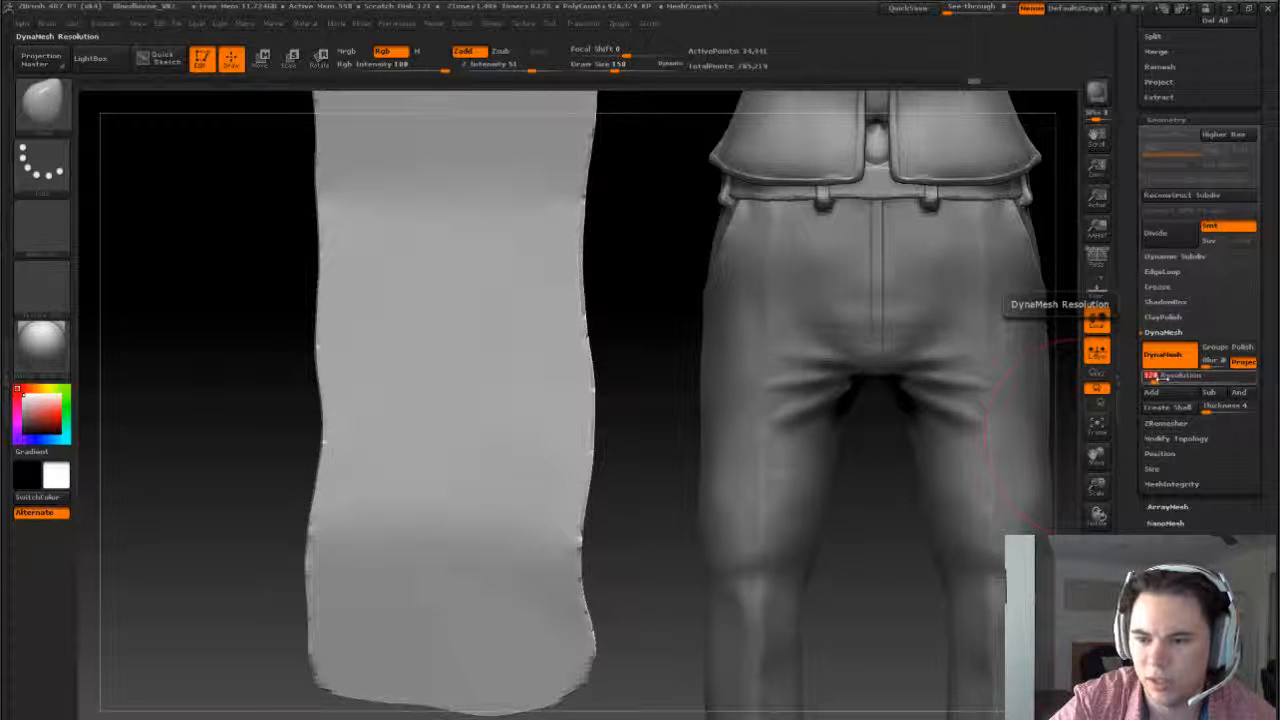
ctrl+drag(634, 374, 634, 471)
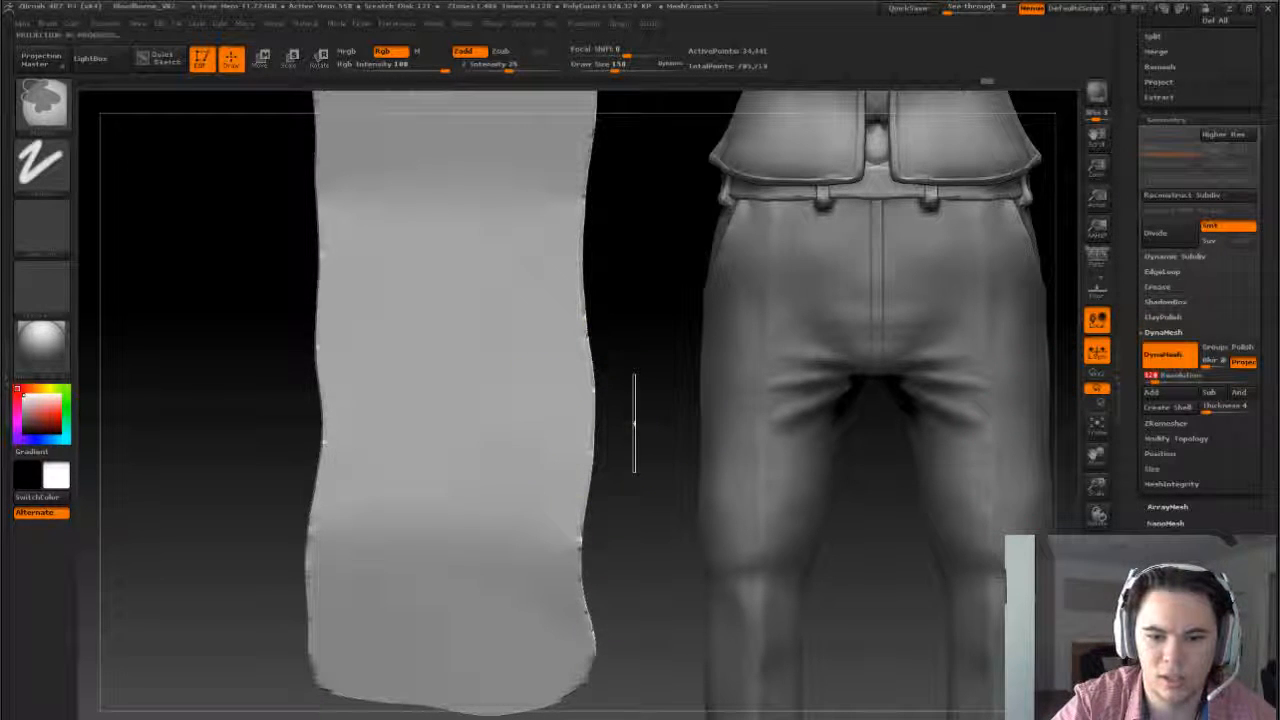
- Hide all subtools except the hanging arm panels and the arm straps
drag(660, 549, 615, 535)
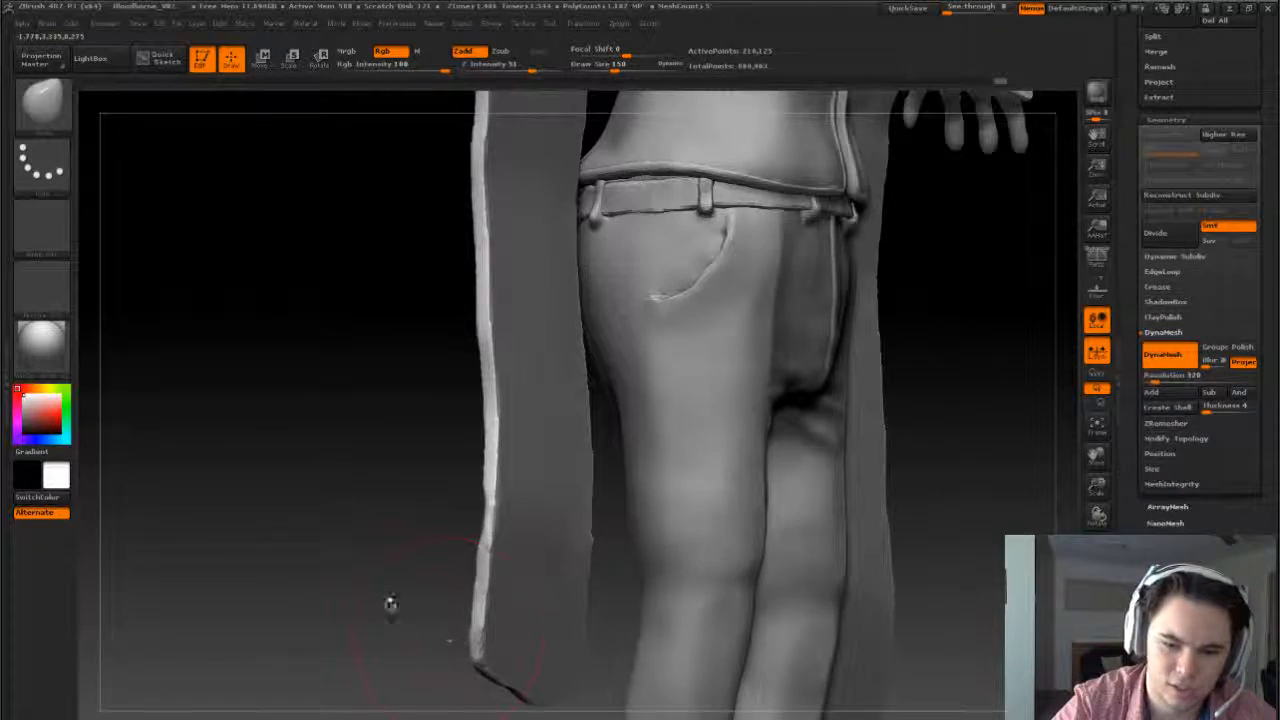
drag(391, 603, 689, 483)
drag(906, 374, 805, 424)
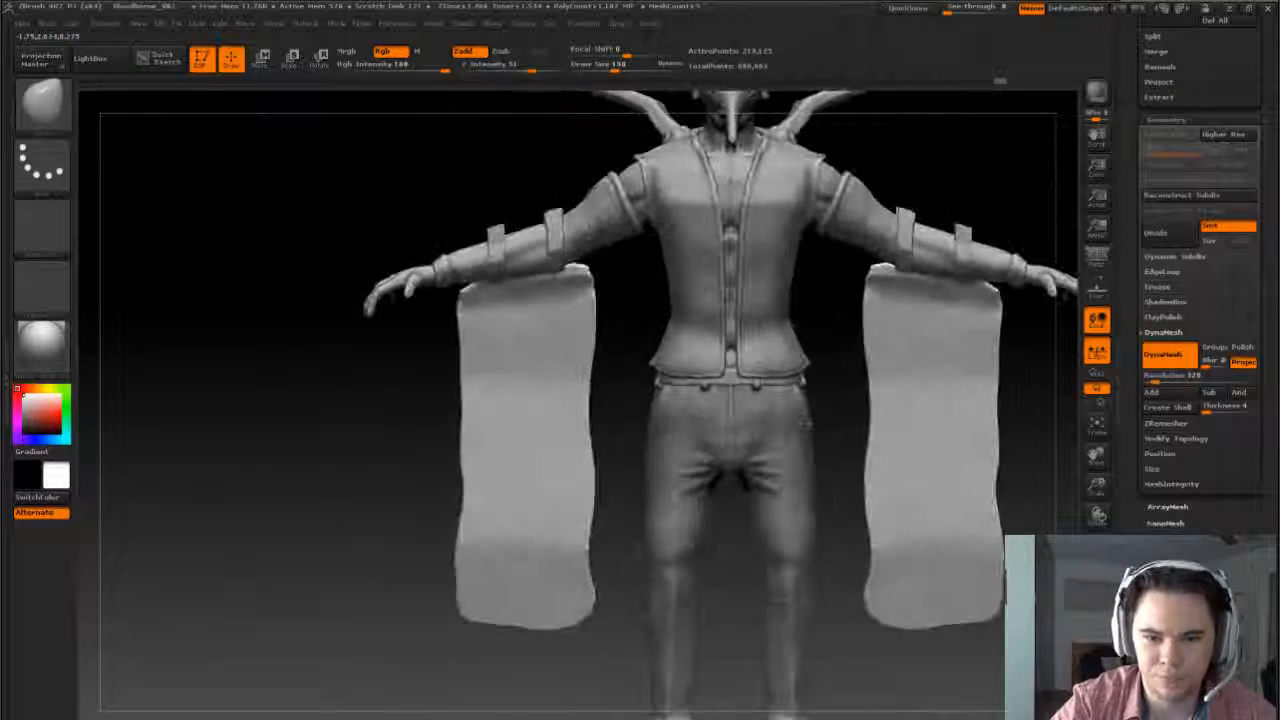
drag(424, 507, 806, 640)
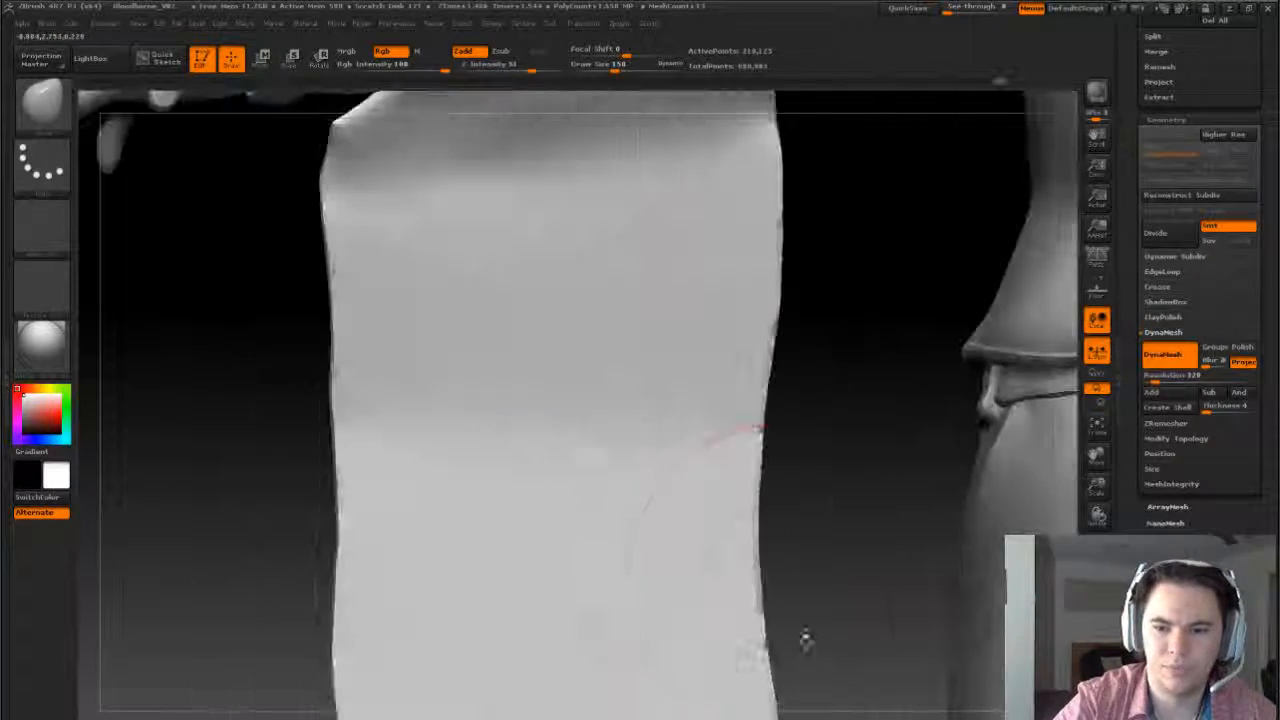
drag(1142, 325, 1142, 709)
drag(1258, 177, 1258, 272)
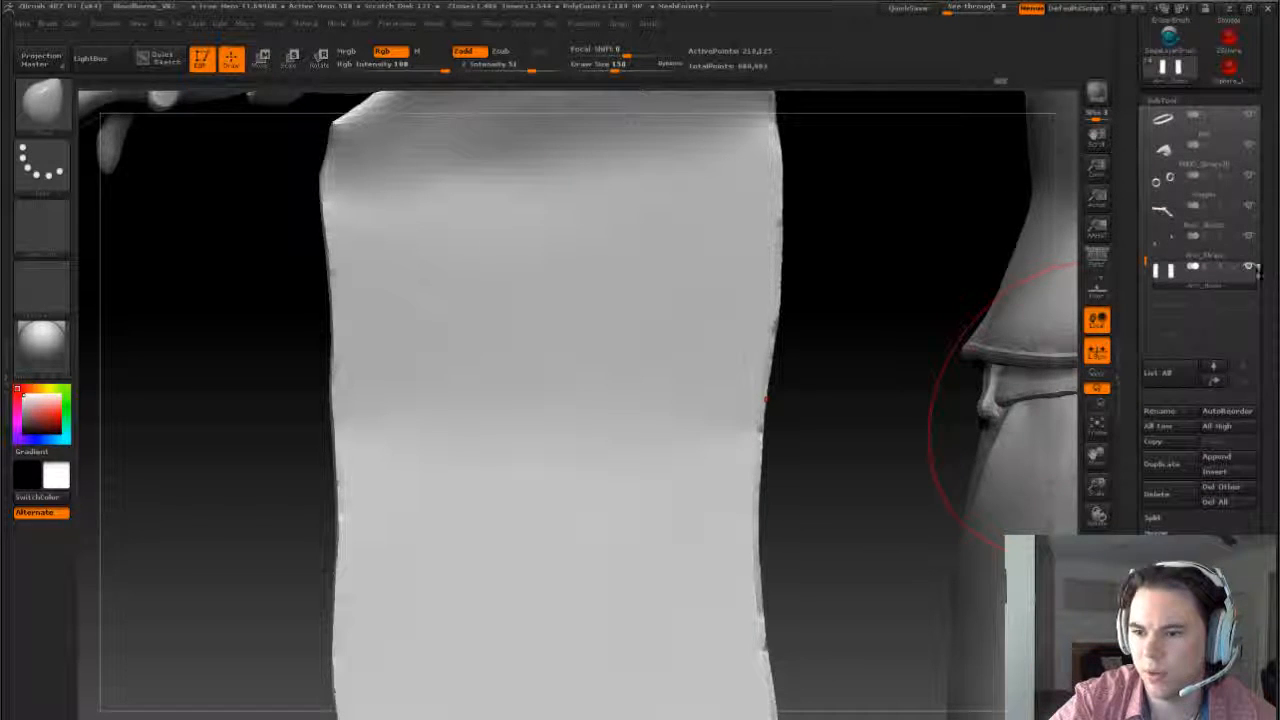
click(1250, 267)
alt+drag(898, 310, 918, 486)
click(1249, 236)
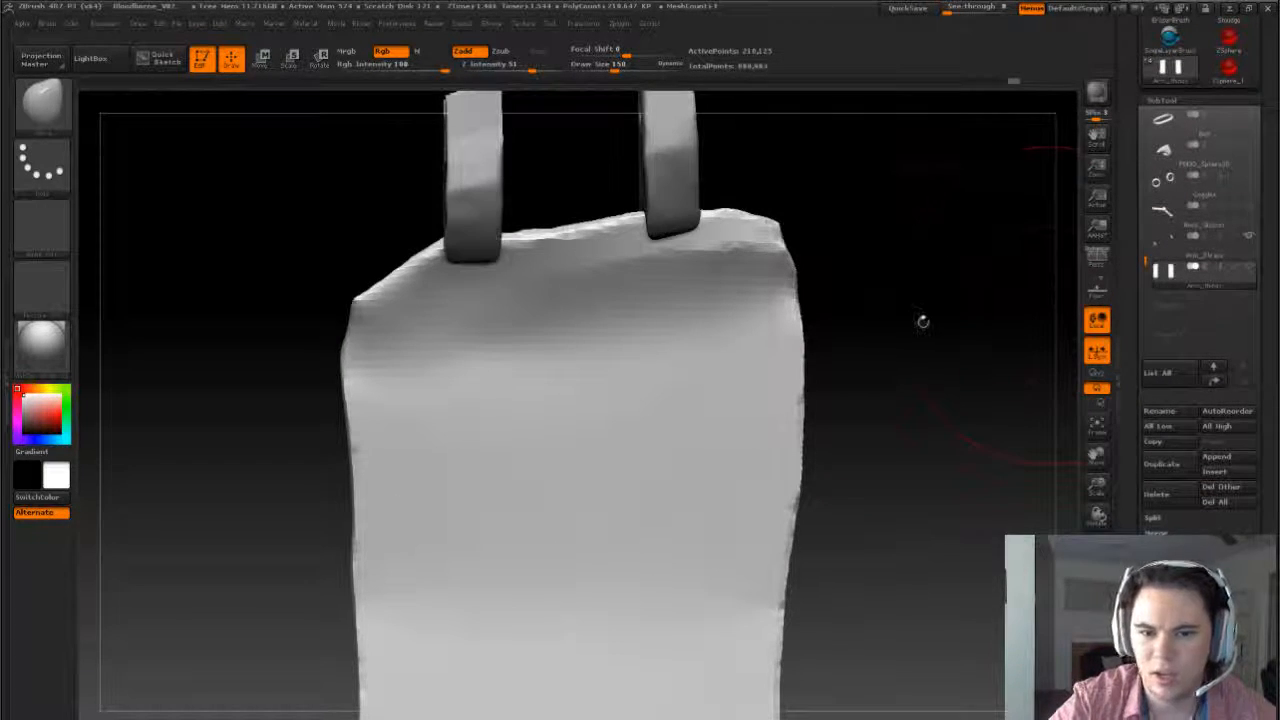
- Build up a raised rim on the panel's front face around the elbow-side strap with the ClayBuildup brush at draw size 14
mouse_move(922, 321)
mouse_down()
mouse_move(906, 530)
mouse_move(914, 229)
mouse_move(917, 356)
mouse_move(915, 343)
mouse_up()
key(s)
drag(748, 435, 726, 435)
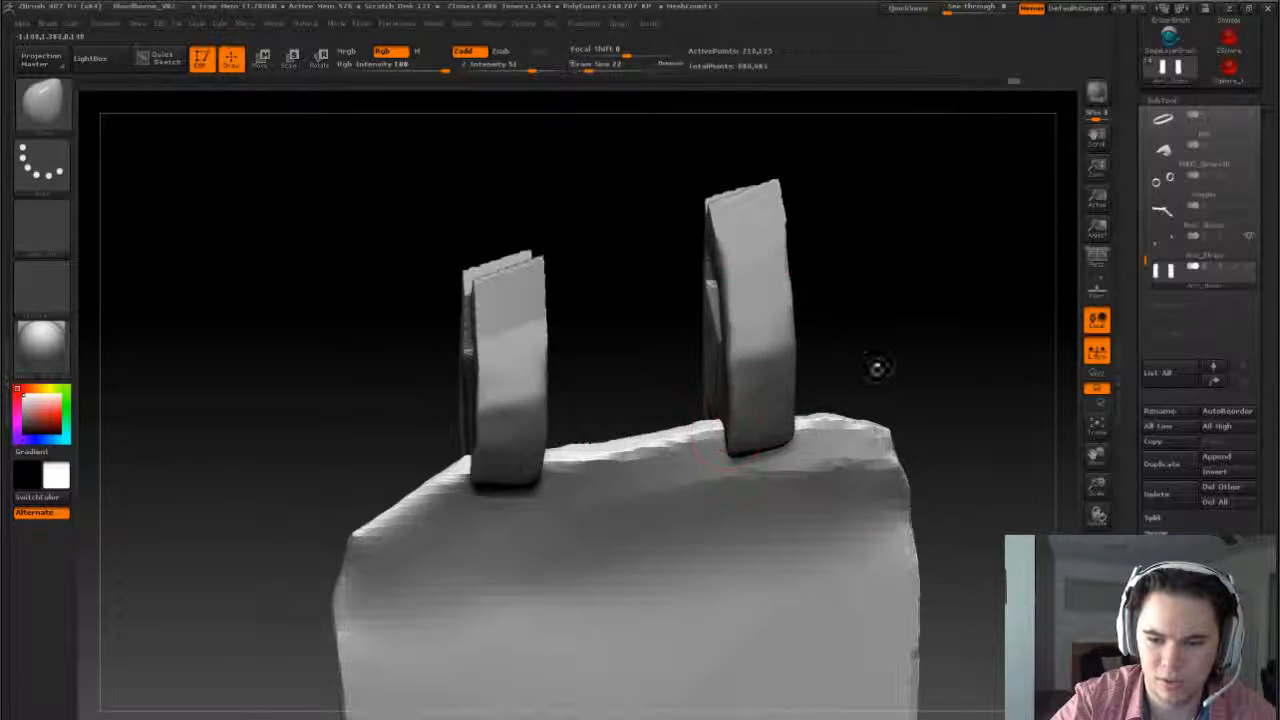
mouse_move(877, 367)
mouse_down()
mouse_move(917, 306)
mouse_move(917, 380)
mouse_move(880, 390)
mouse_move(882, 470)
mouse_move(885, 425)
mouse_up()
key(b)
key(c)
key(b)
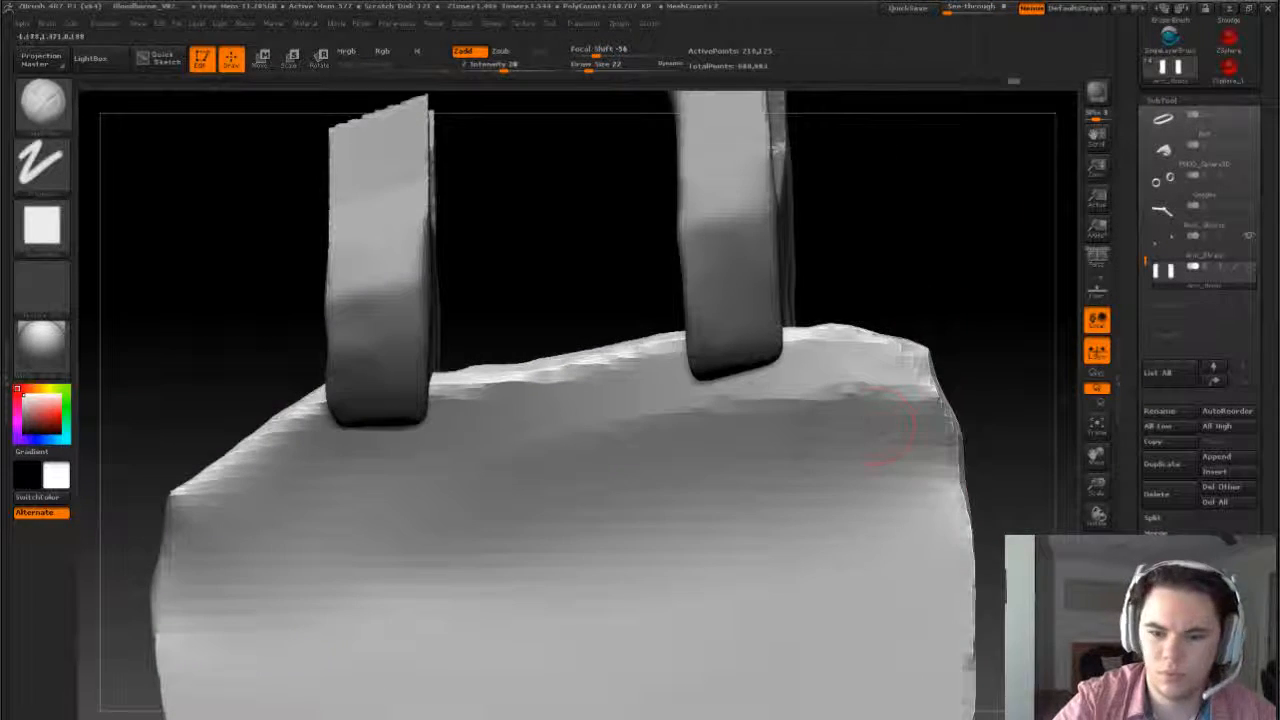
drag(885, 265, 860, 290)
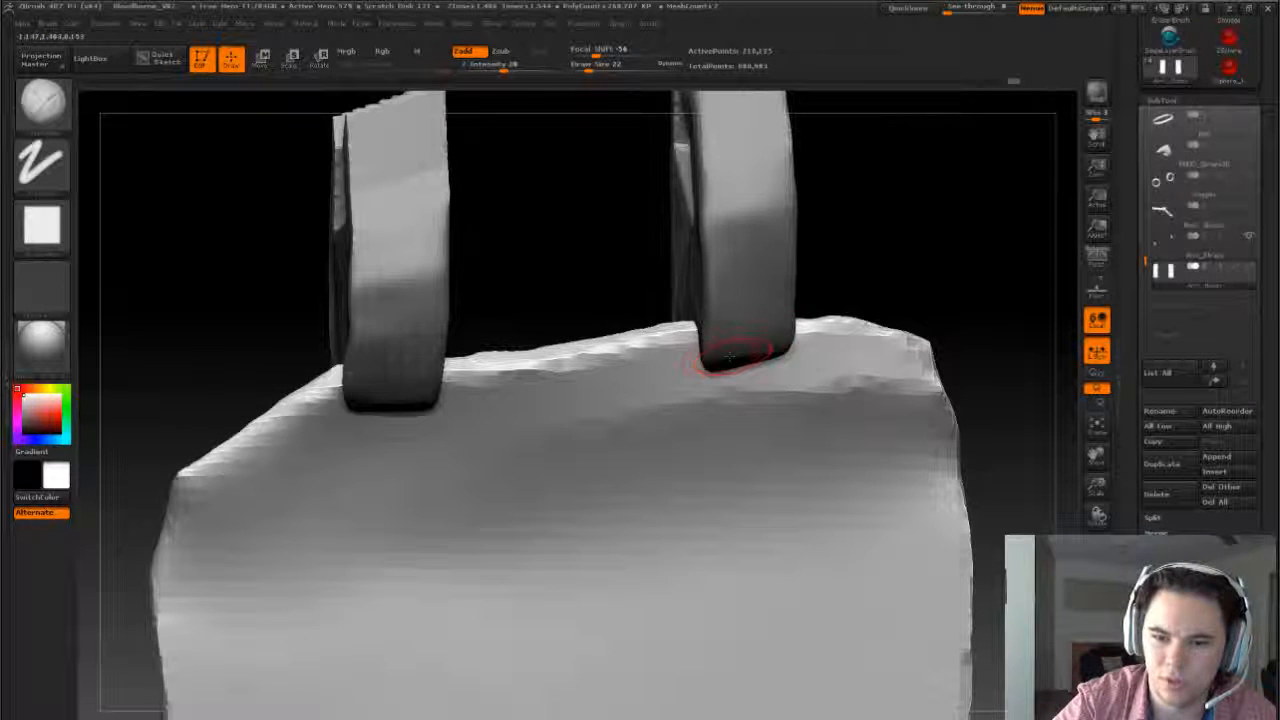
key(s)
drag(714, 352, 708, 350)
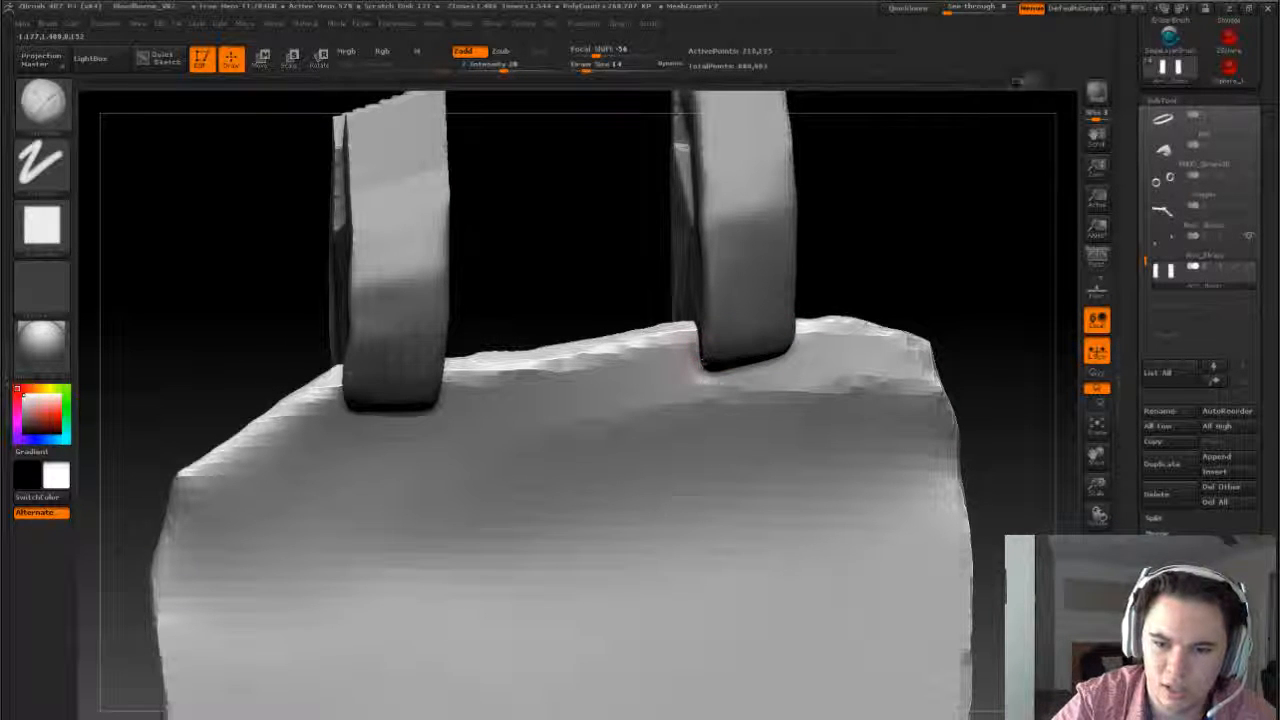
drag(760, 372, 822, 325)
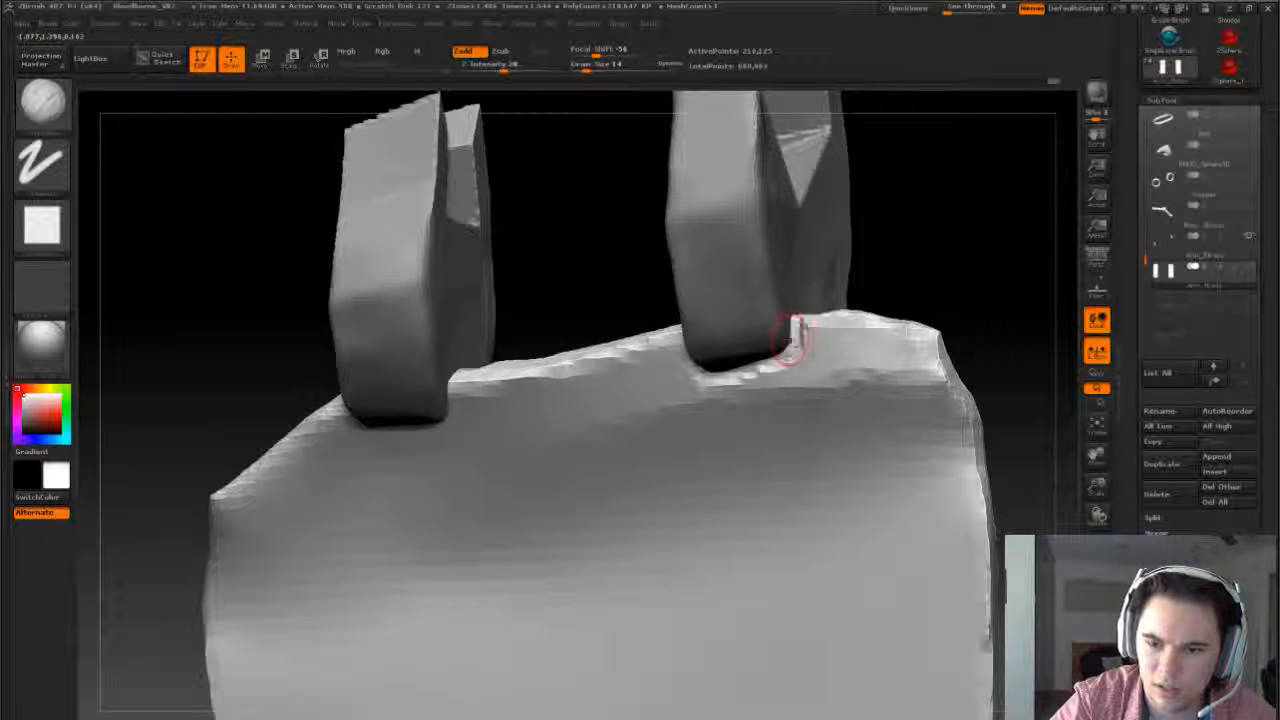
drag(776, 355, 720, 366)
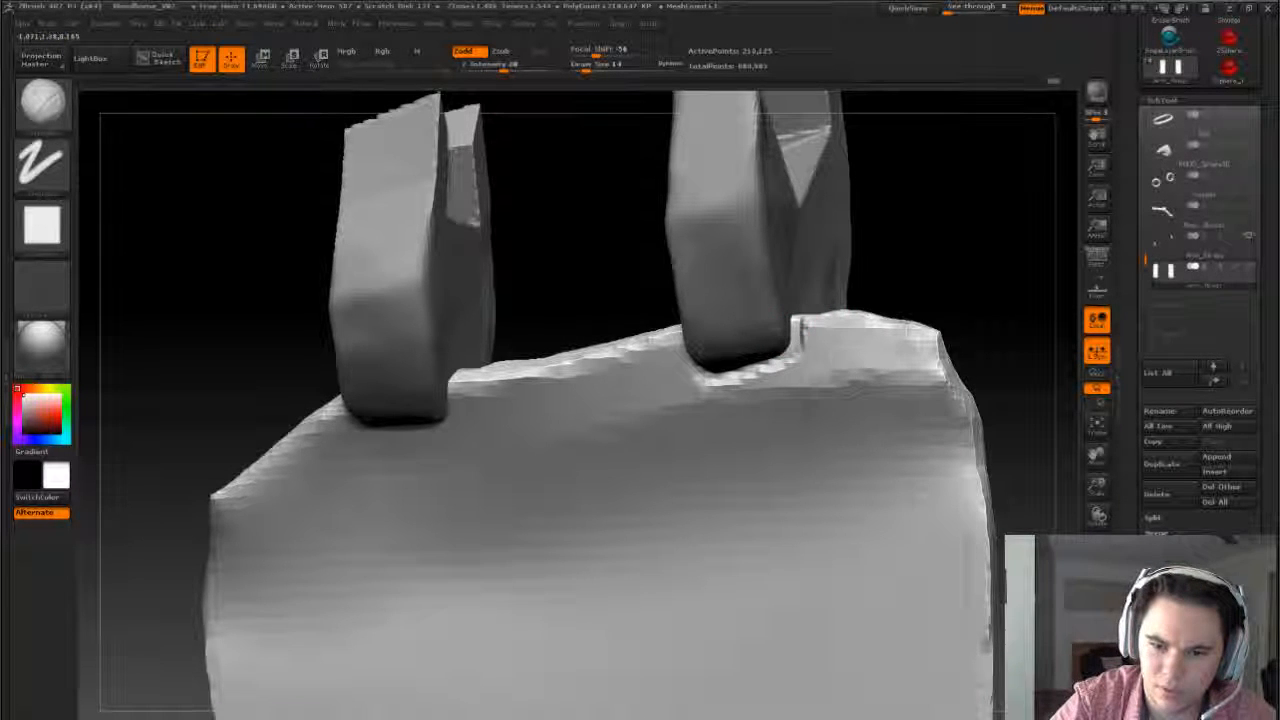
drag(850, 290, 878, 275)
mouse_move(703, 334)
mouse_down()
mouse_move(690, 345)
mouse_move(690, 322)
mouse_up()
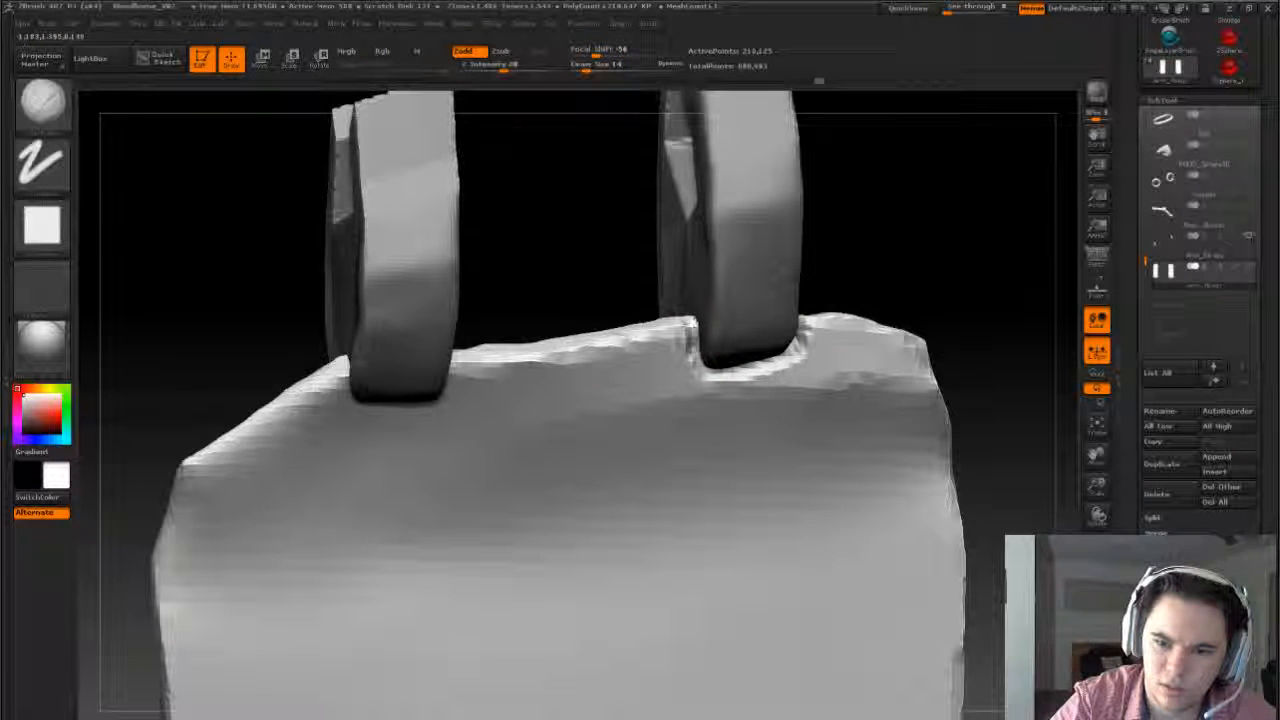
- Build matching raised rims around both straps on the back face of the panel with ClayBuildup
drag(934, 260, 857, 306)
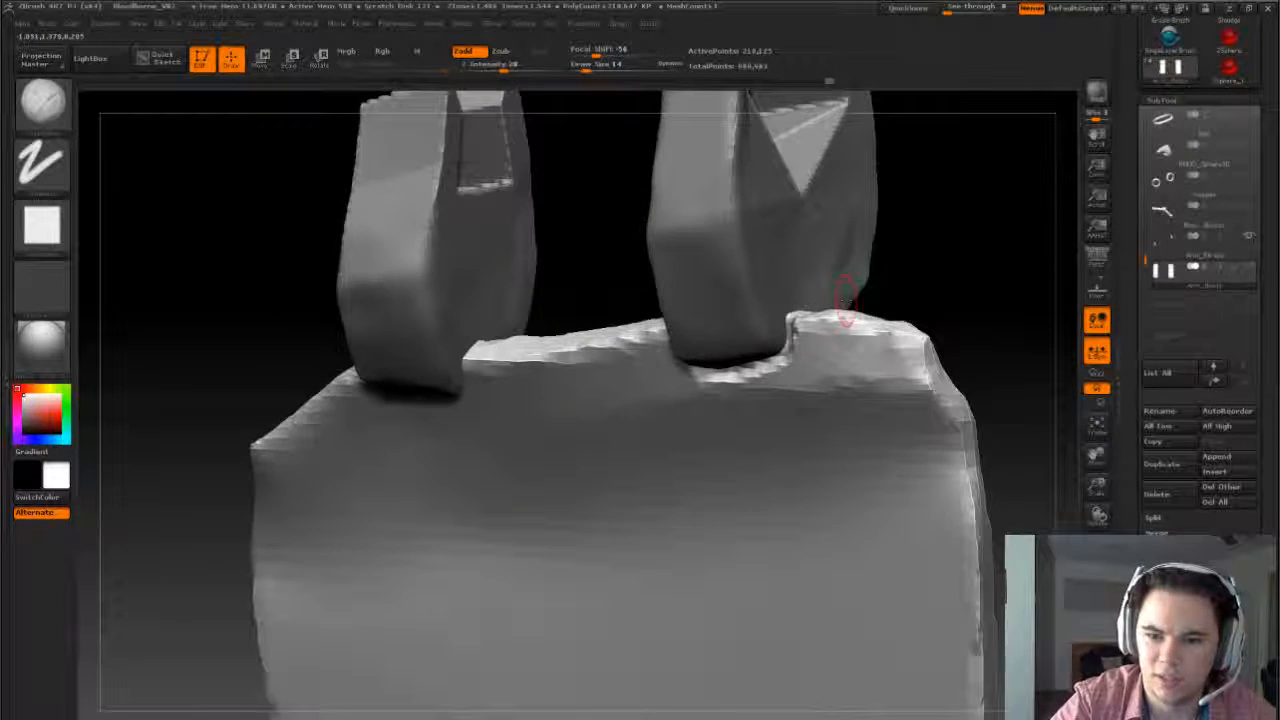
drag(960, 283, 625, 332)
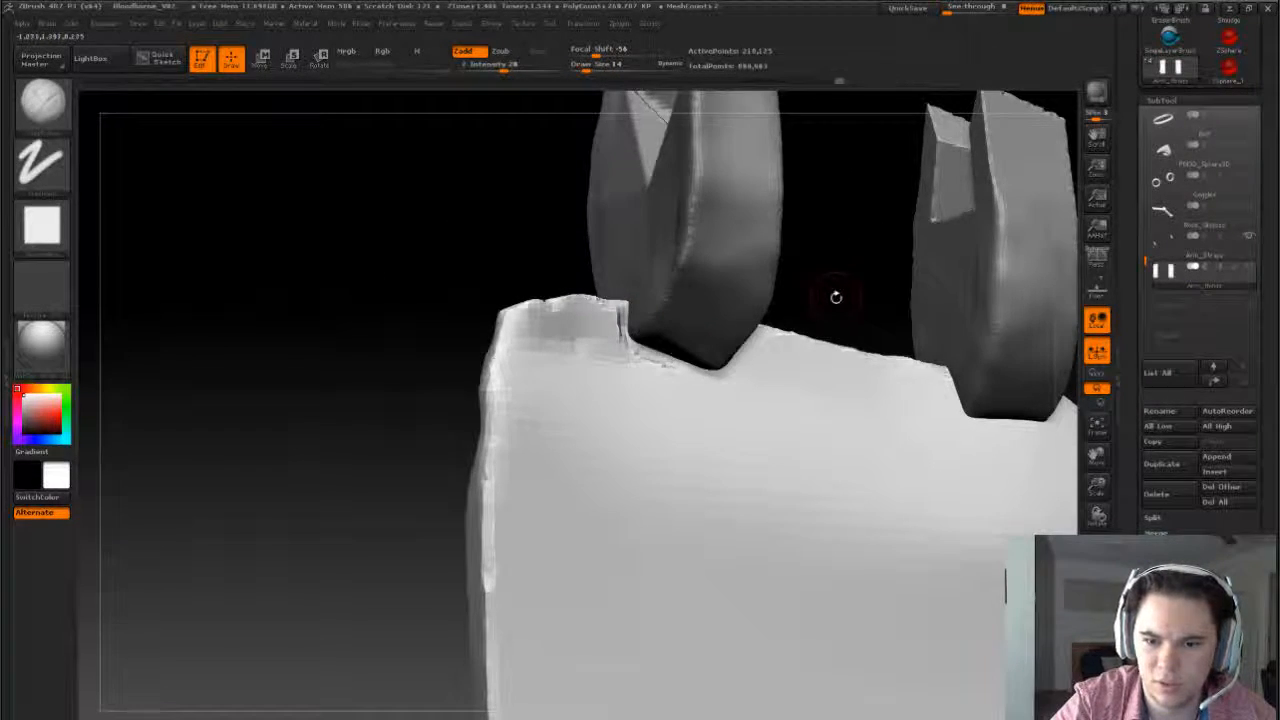
drag(834, 291, 686, 366)
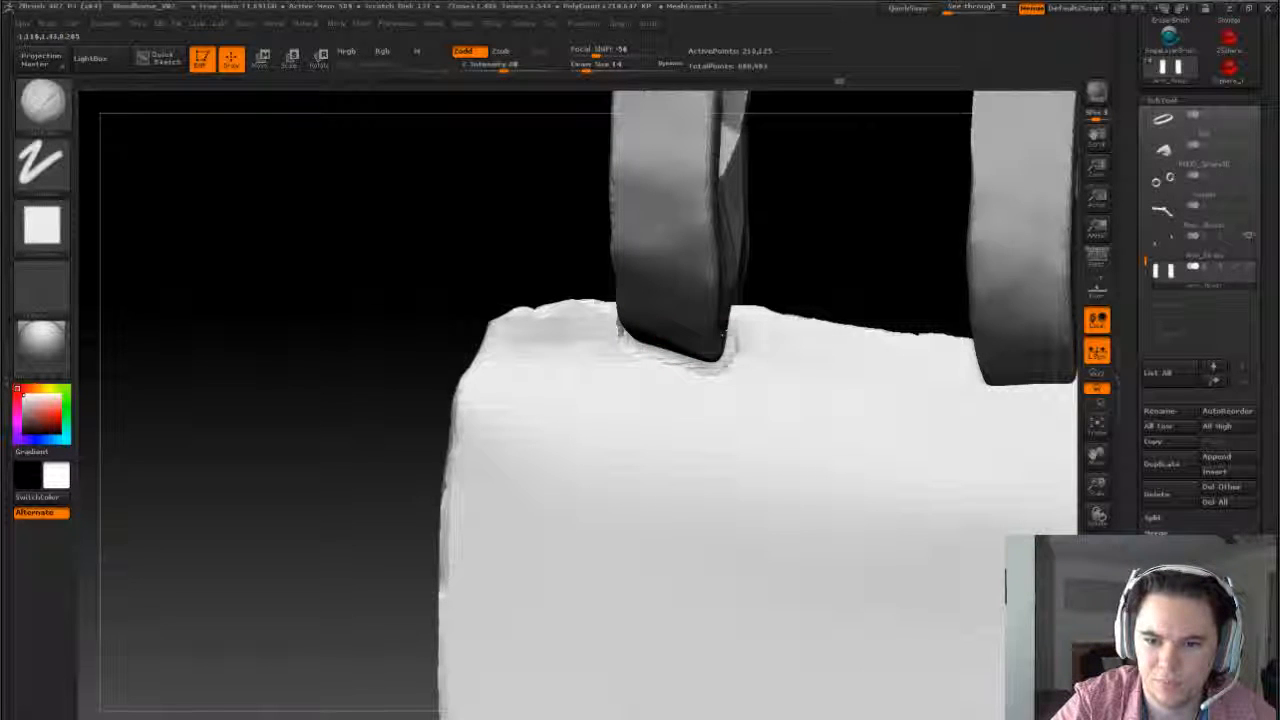
mouse_move(705, 368)
mouse_down()
mouse_move(797, 392)
mouse_move(762, 372)
mouse_up()
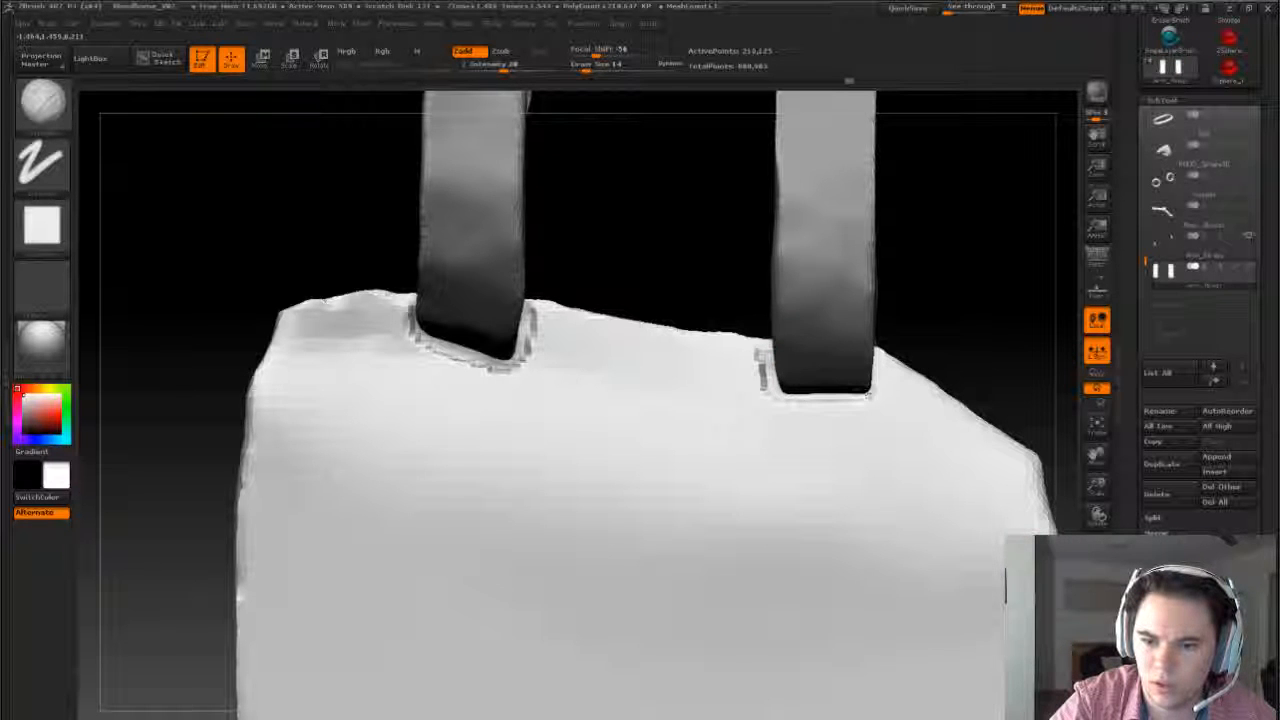
drag(780, 385, 790, 330)
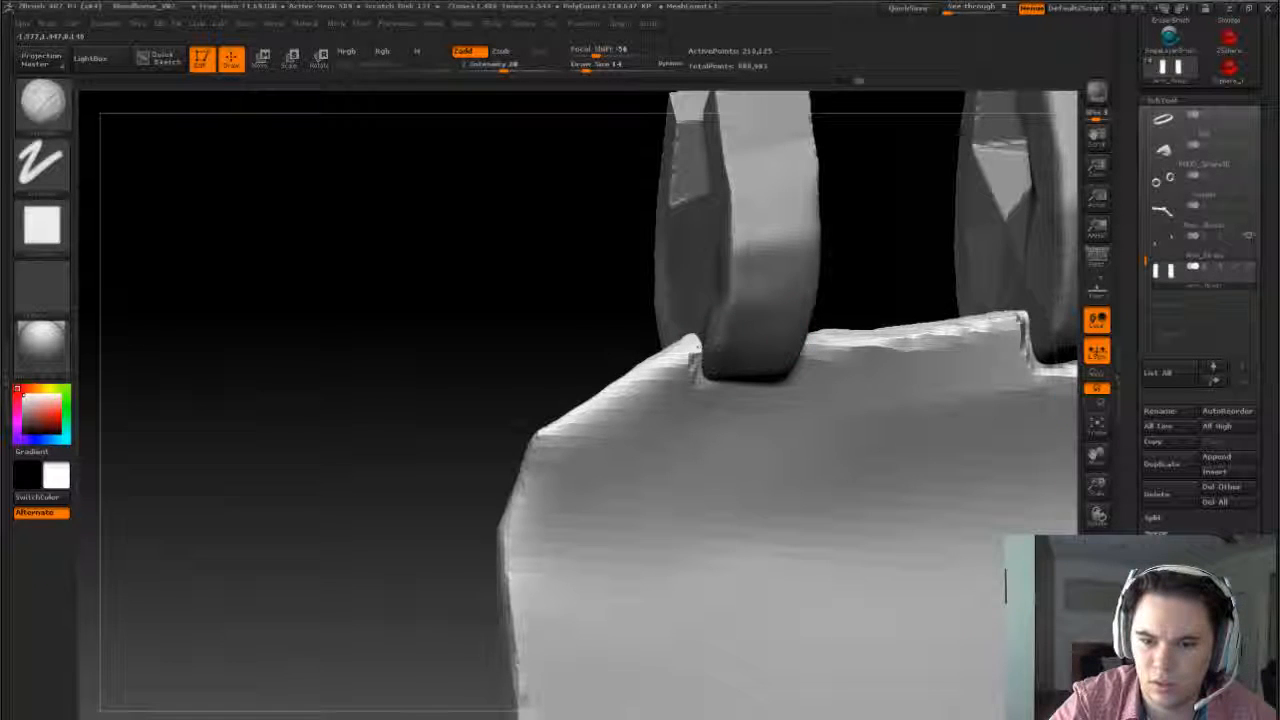
- Build the front rim around the wrist-side strap with ClayBuildup and remesh the panels with DynaMesh
drag(840, 270, 862, 296)
mouse_move(694, 394)
mouse_down()
mouse_move(694, 362)
mouse_move(762, 400)
mouse_move(795, 372)
mouse_move(806, 338)
mouse_up()
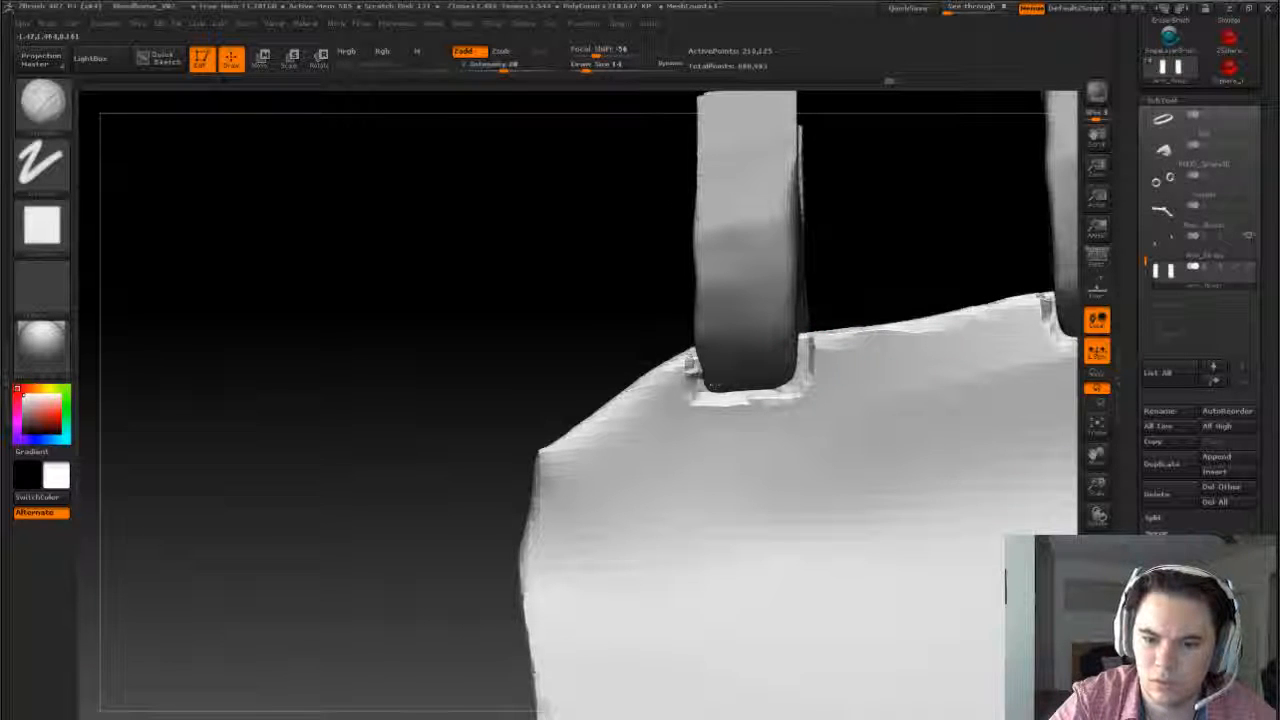
mouse_move(690, 372)
mouse_down()
mouse_move(750, 400)
mouse_move(805, 385)
mouse_move(830, 325)
mouse_move(907, 313)
mouse_move(880, 290)
mouse_up()
ctrl+drag(521, 311, 548, 378)
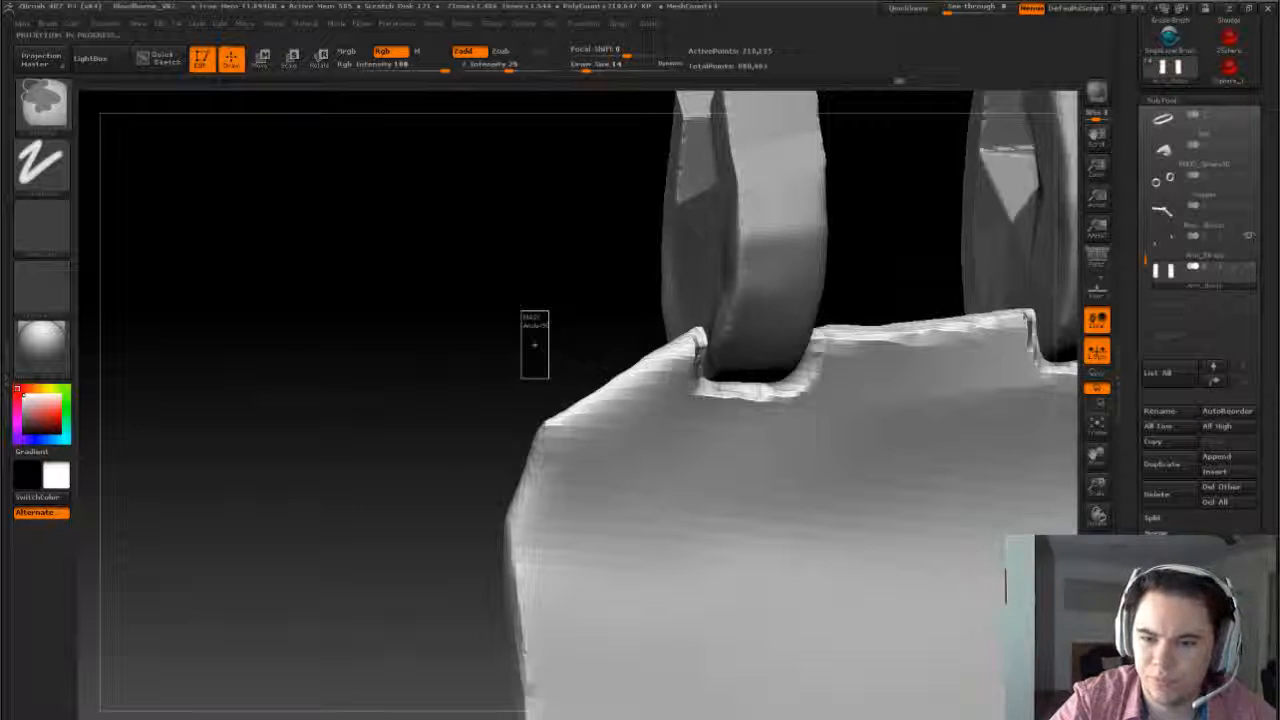
- Trace a thin line along the outer edge of the wrist-side strap's front rim with ClayBuildup at draw size 8
drag(877, 286, 727, 291)
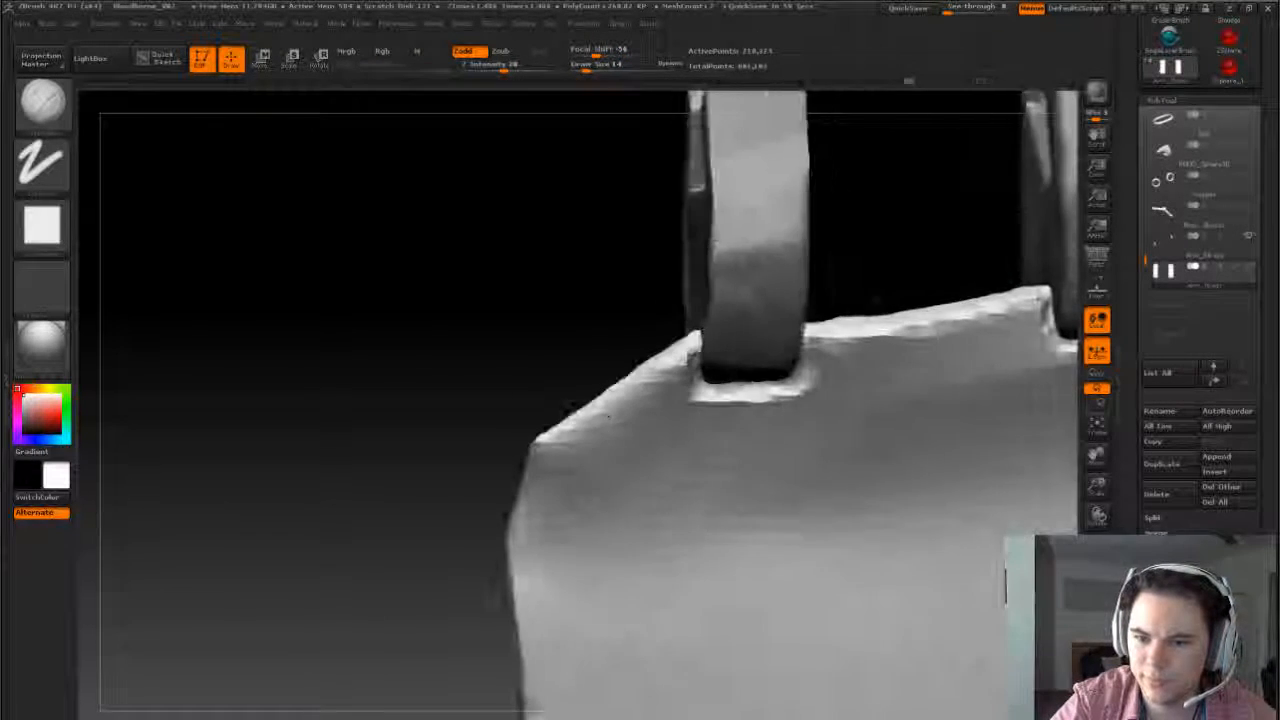
drag(607, 415, 820, 360)
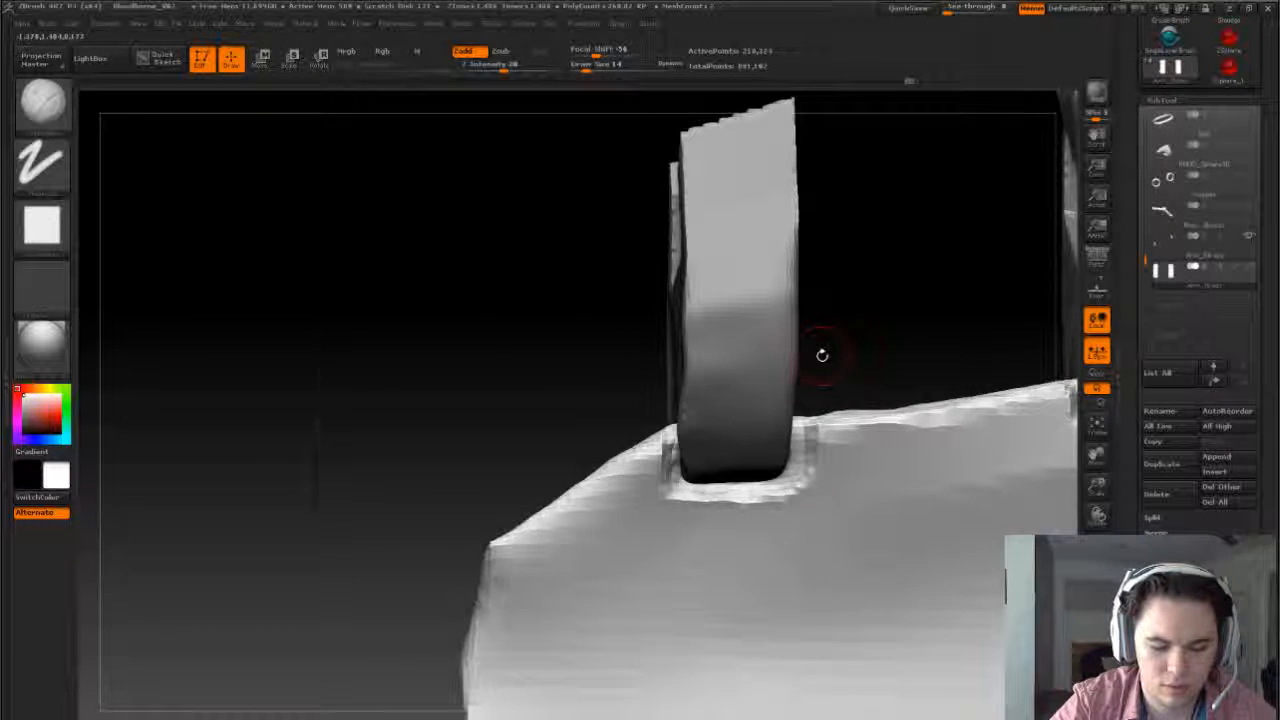
key(b)
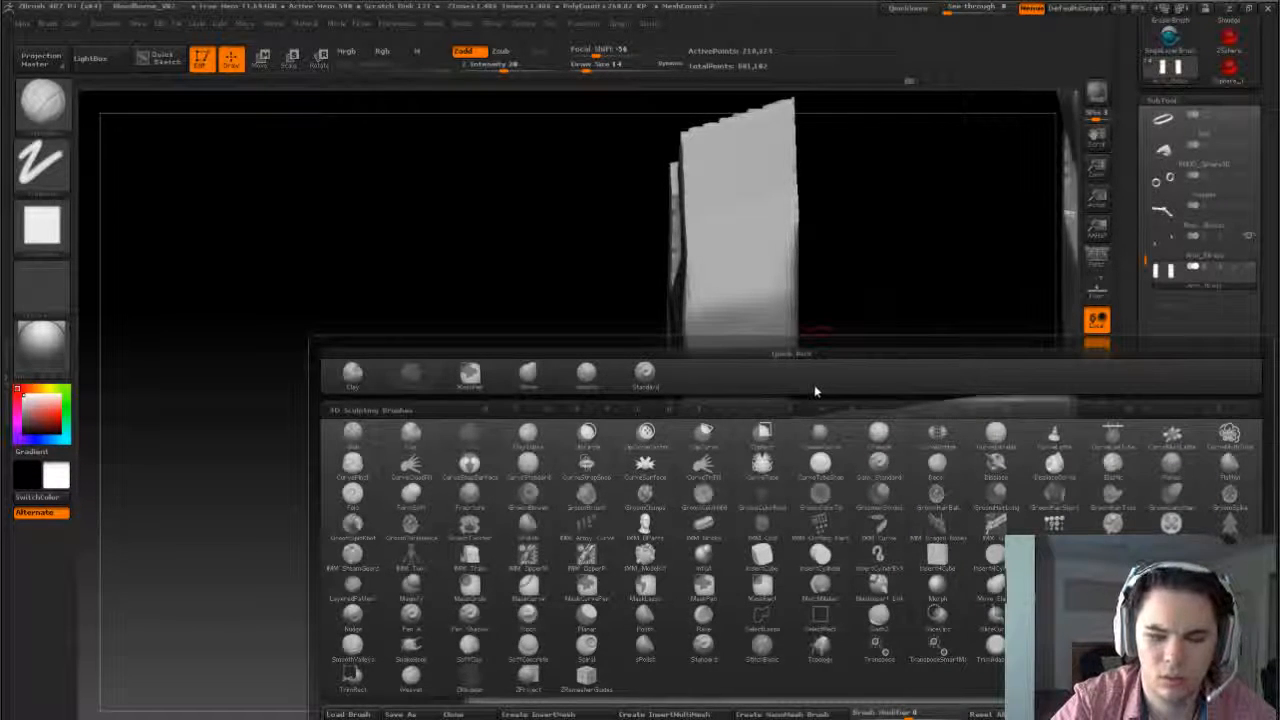
key(c)
key(b)
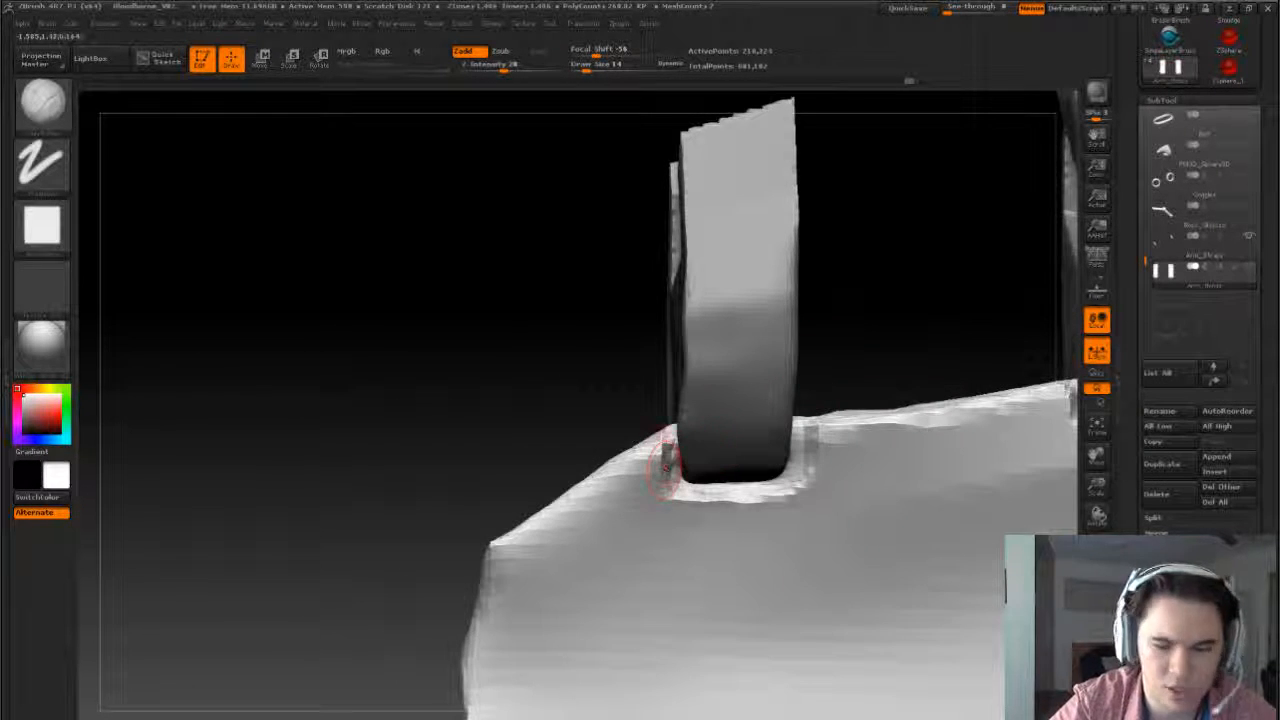
key(s)
drag(662, 452, 662, 458)
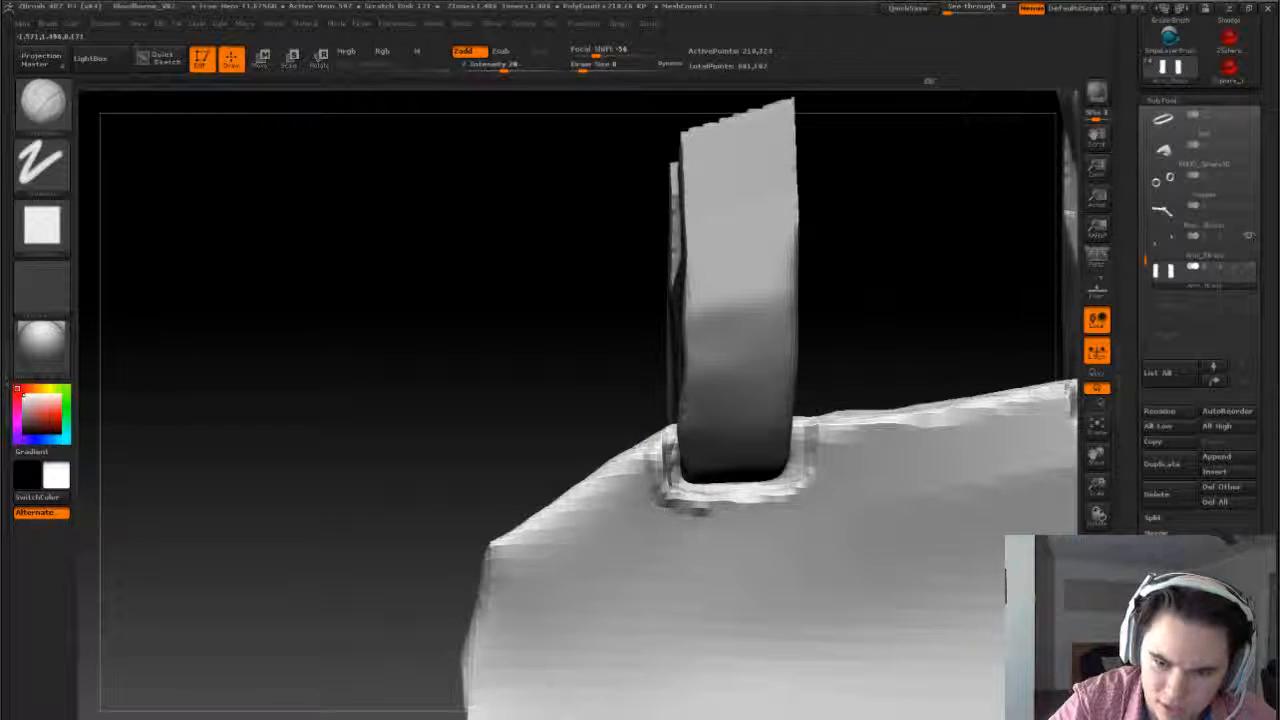
drag(800, 470, 812, 436)
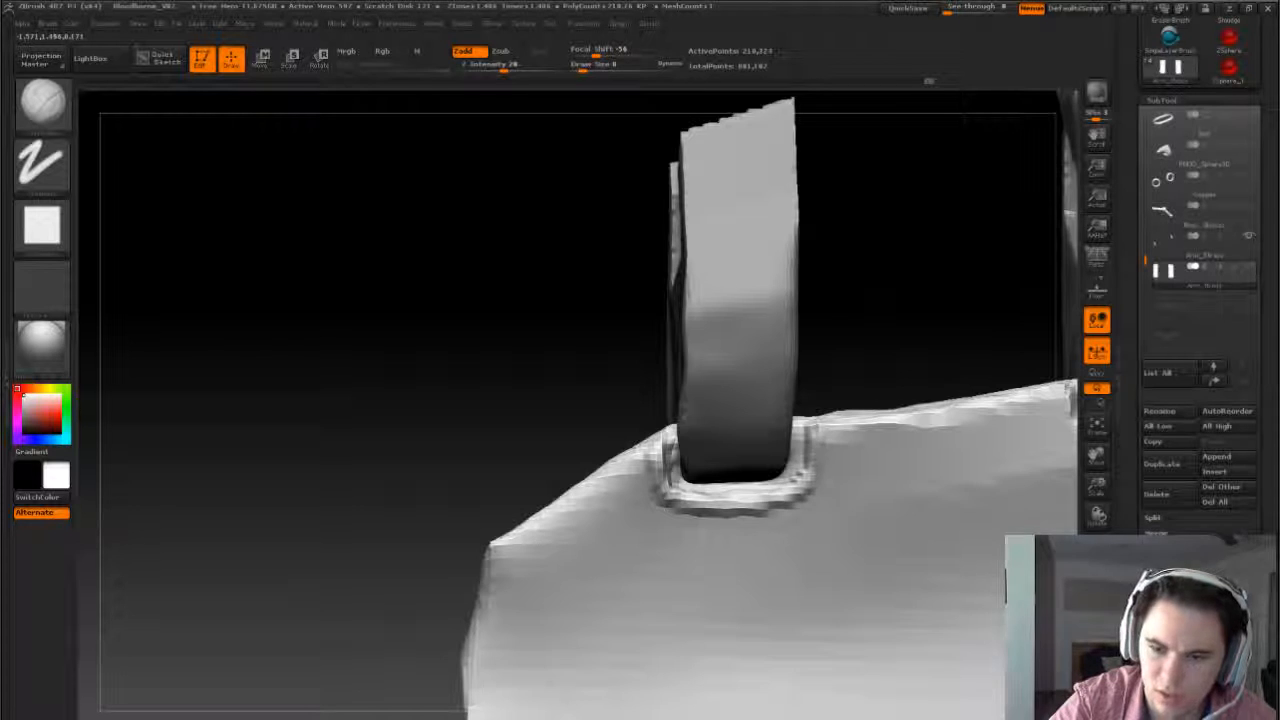
- Soften the outlined rim around the wrist-side strap into the panel surface with the Smooth brush
drag(850, 390, 872, 394)
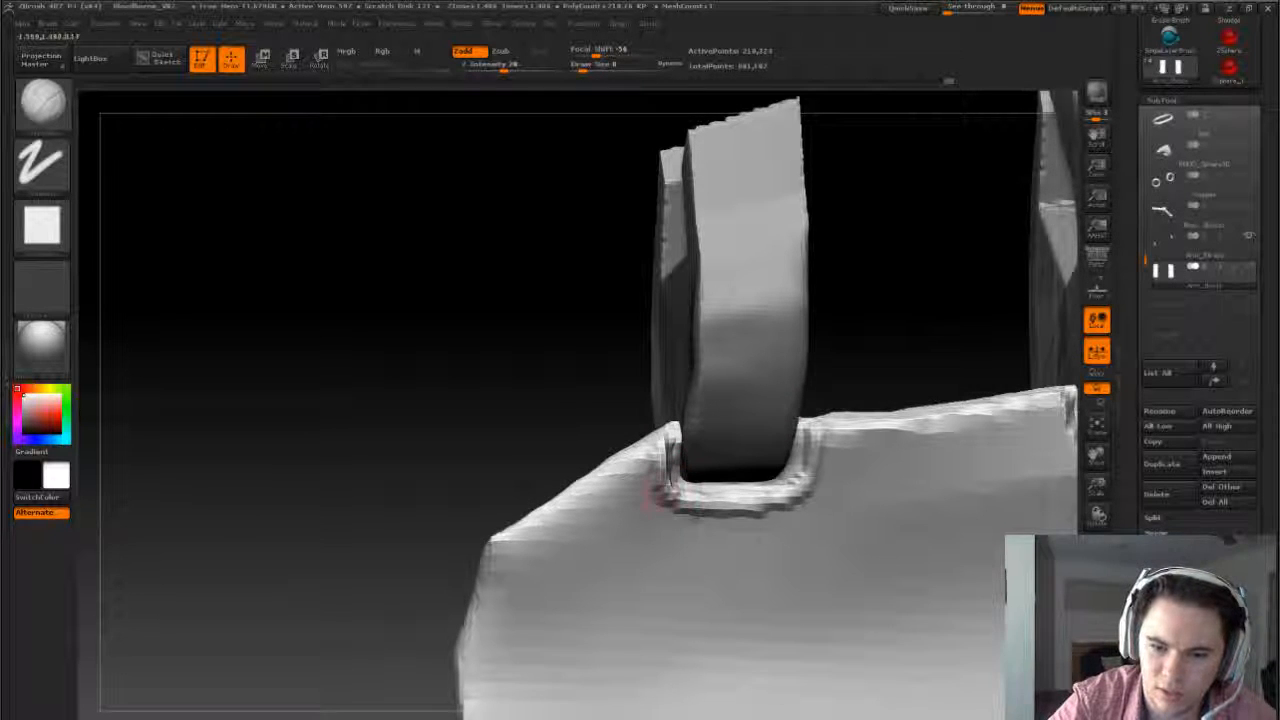
shift+drag(672, 496, 780, 505)
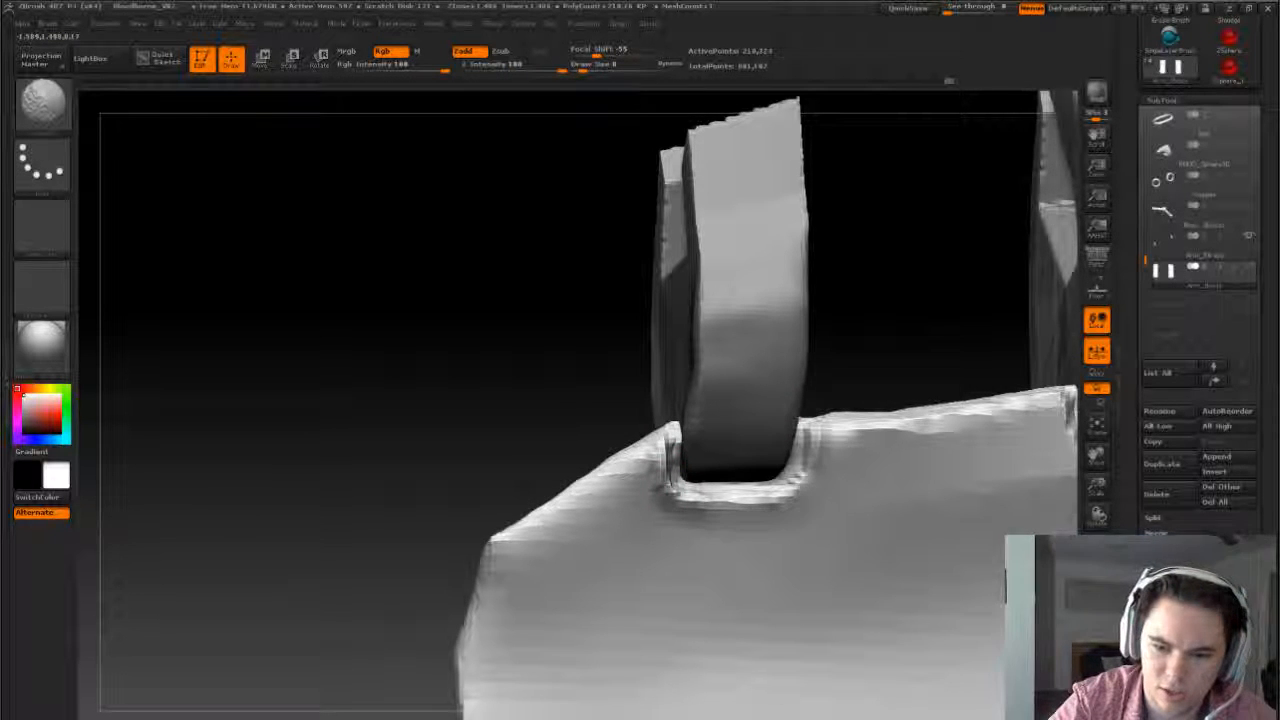
shift+drag(824, 432, 813, 499)
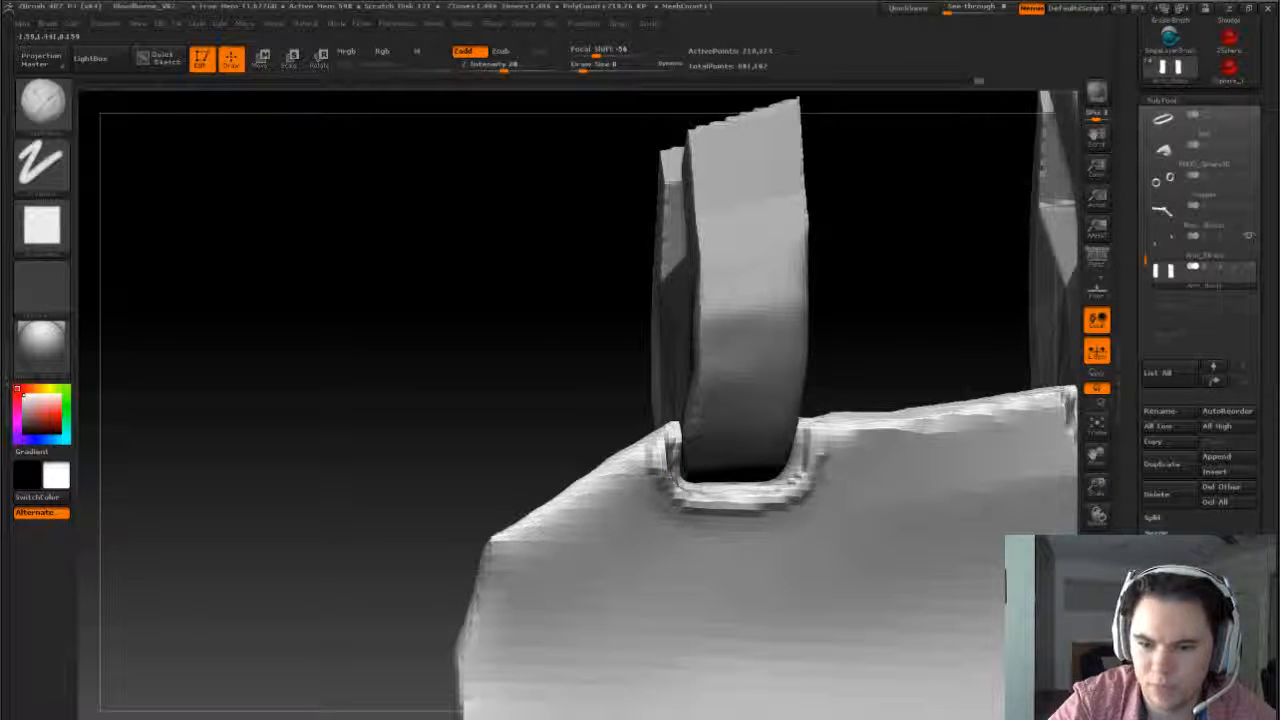
mouse_move(822, 428)
shift+mouse_down()
mouse_move(786, 472)
mouse_move(838, 437)
shift+mouse_up()
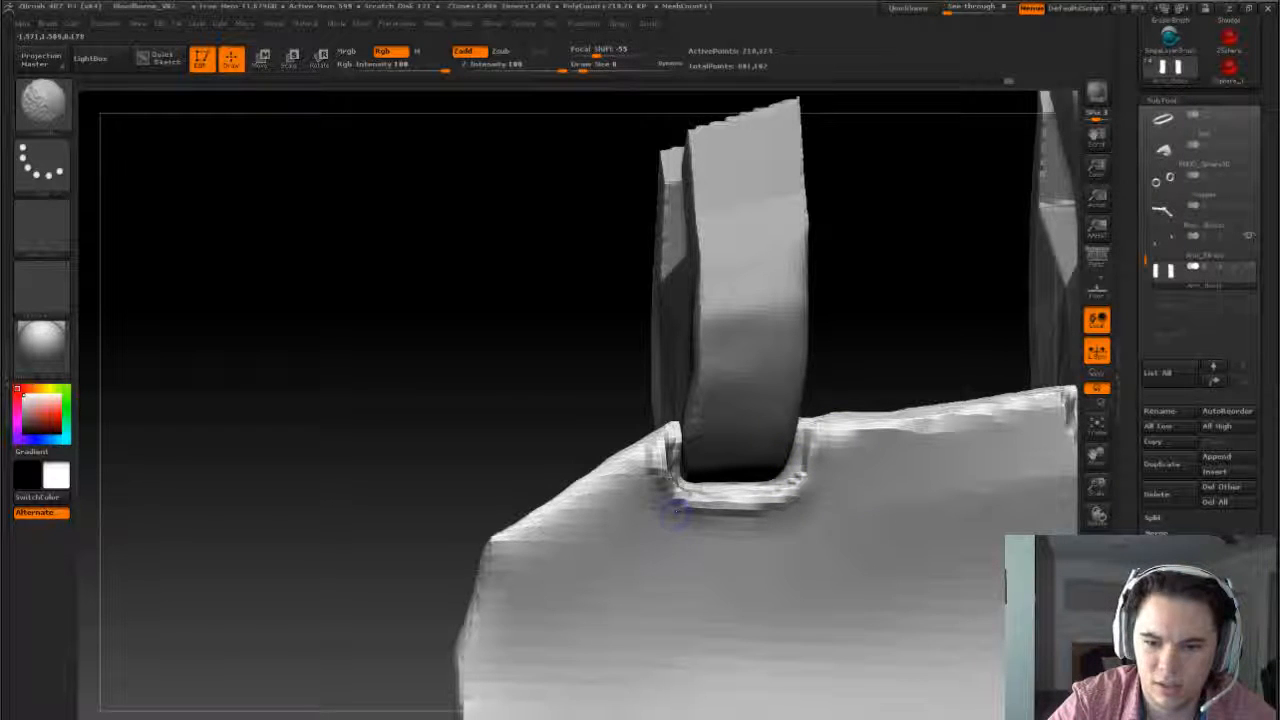
shift+drag(676, 512, 745, 510)
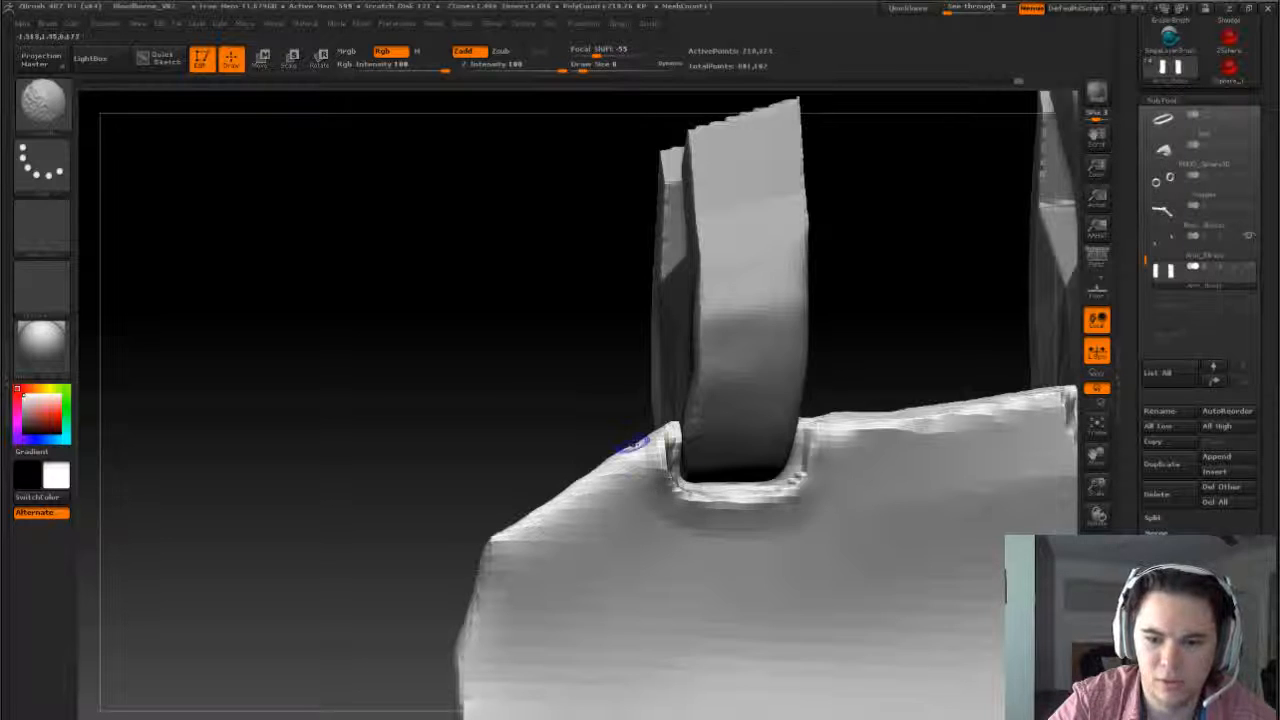
- Outline the elbow-side strap's front rim with ClayBuildup and smooth its outer edge into the panel
mouse_move(900, 340)
mouse_down()
mouse_move(830, 345)
mouse_move(877, 349)
mouse_move(788, 366)
mouse_move(740, 430)
mouse_move(994, 366)
mouse_move(816, 410)
mouse_move(827, 462)
mouse_move(875, 472)
mouse_up()
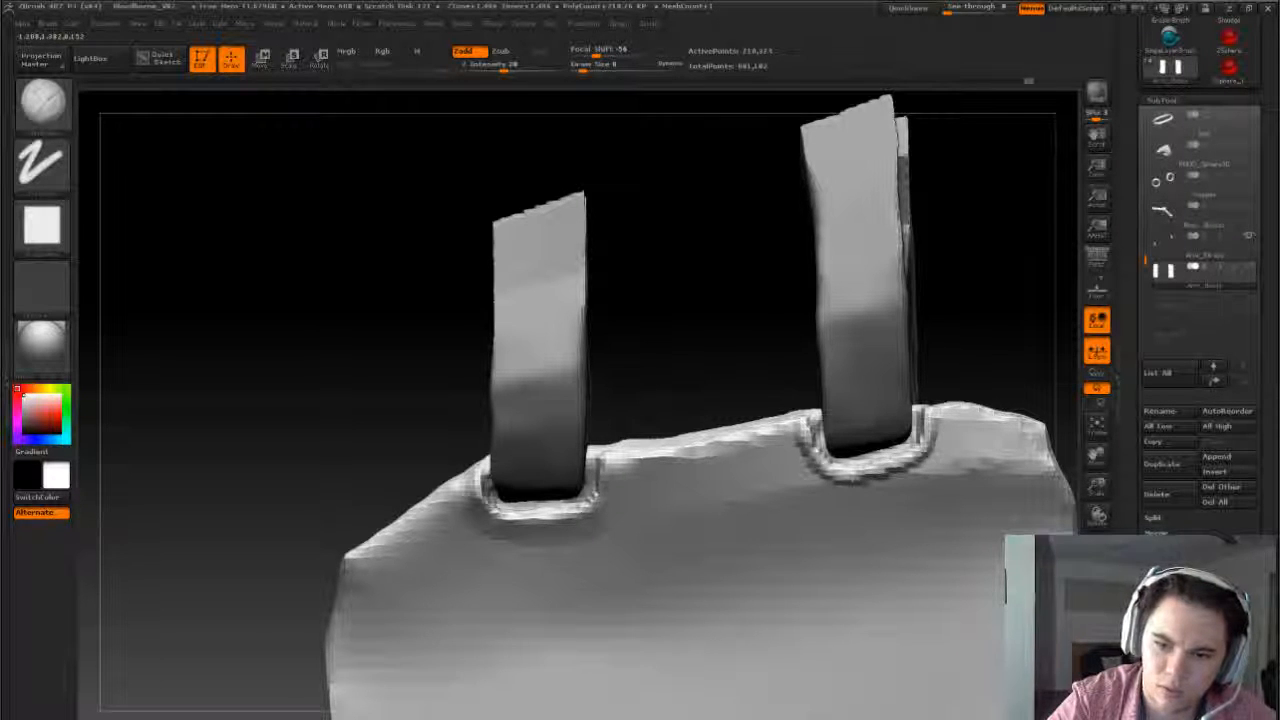
shift+drag(800, 432, 800, 456)
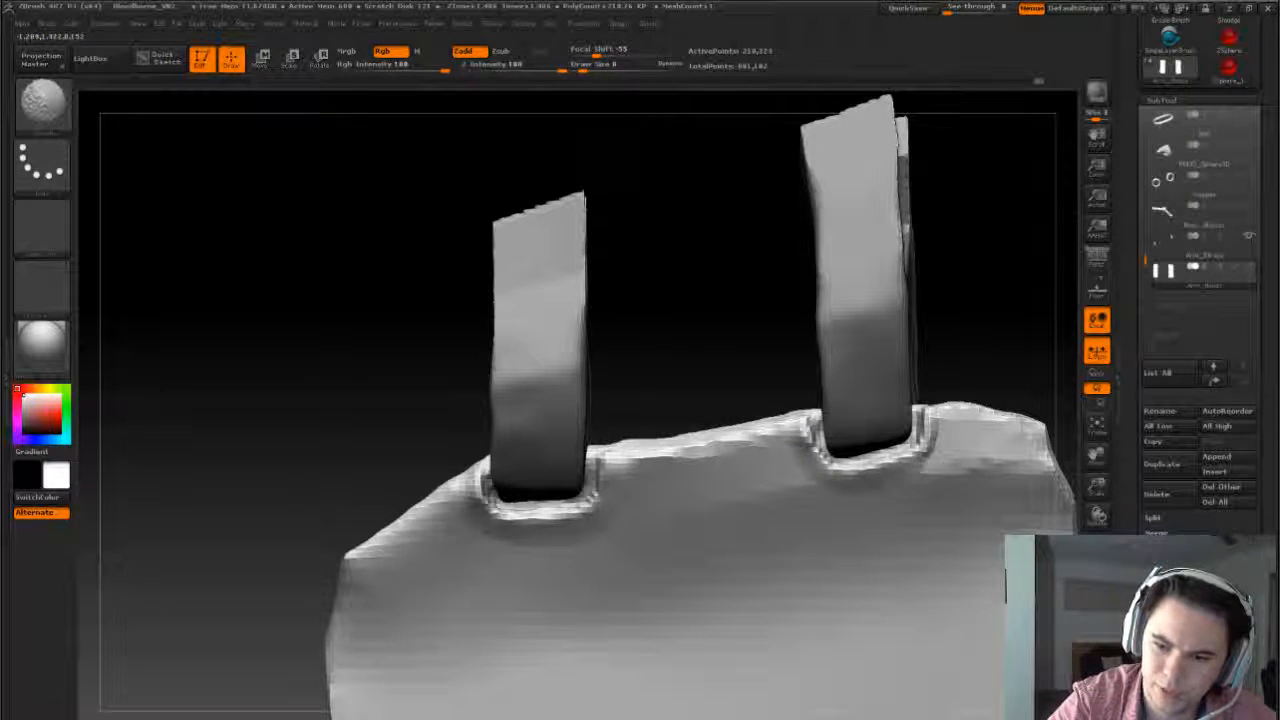
- Build a raised rim on the panel's back side around the elbow-side strap with ClayBuildup at draw size 9 and smooth it in
drag(969, 371, 1076, 418)
drag(690, 280, 686, 420)
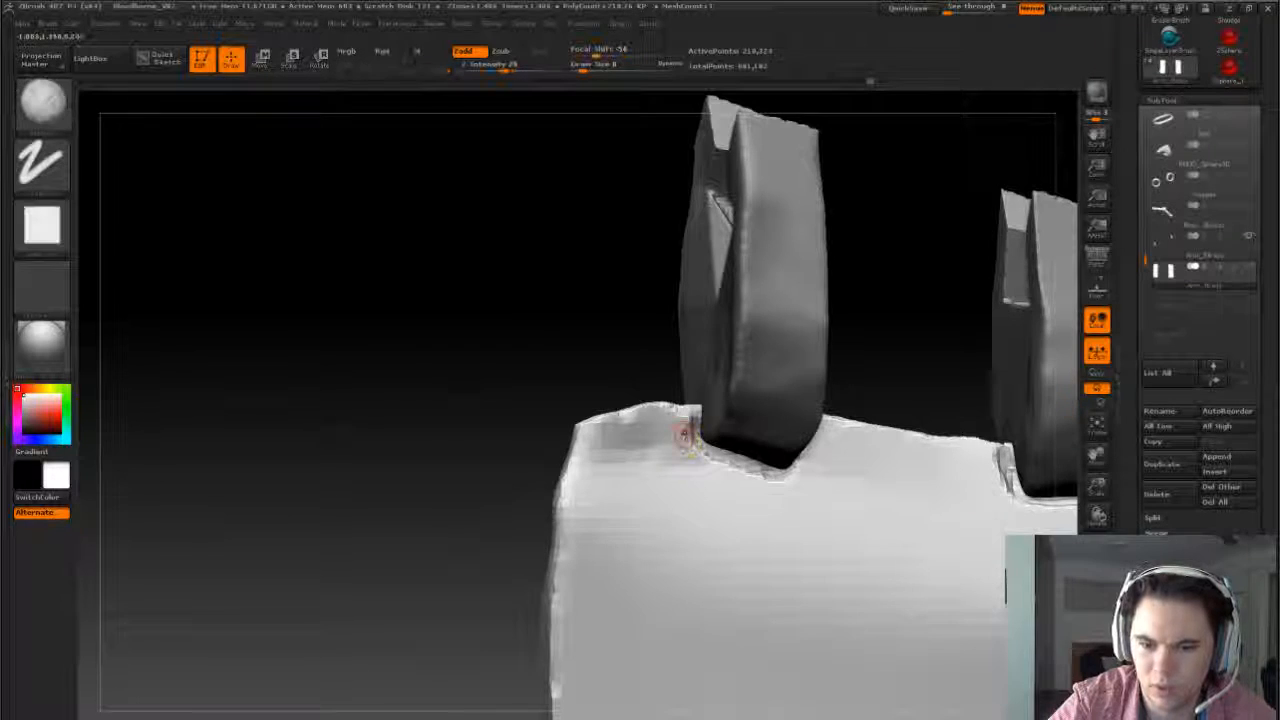
key(s)
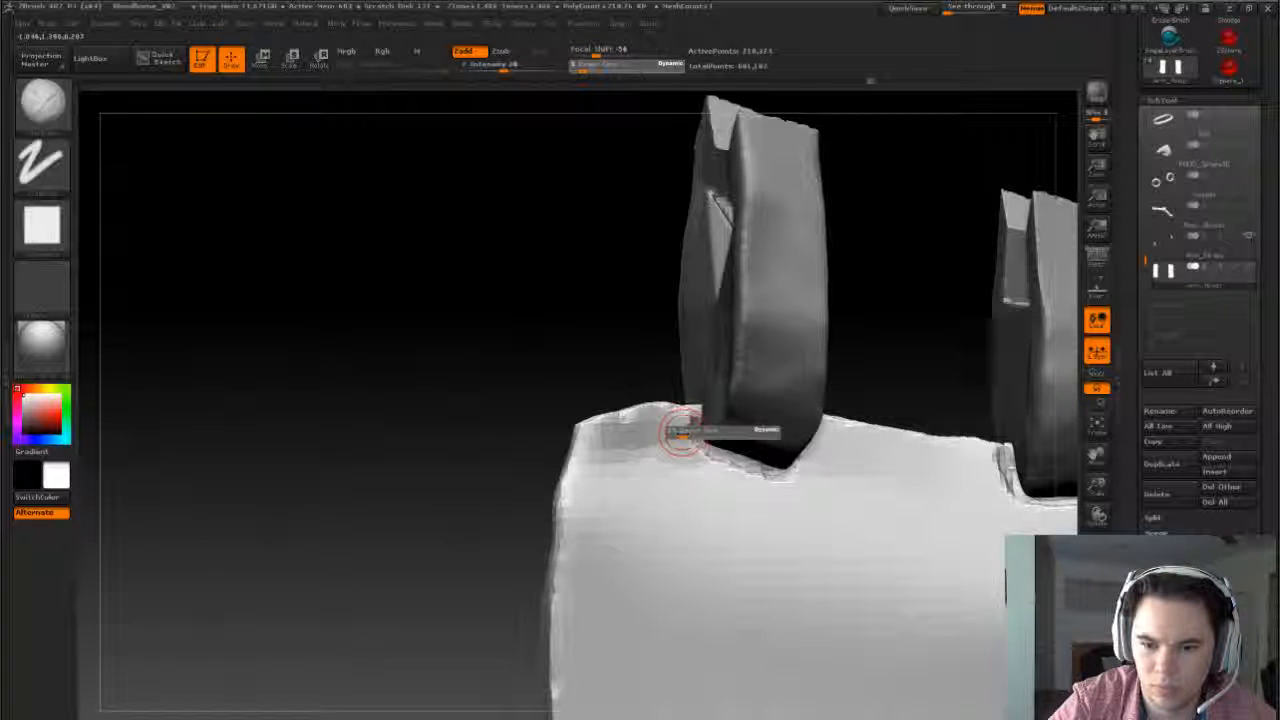
drag(680, 434, 676, 434)
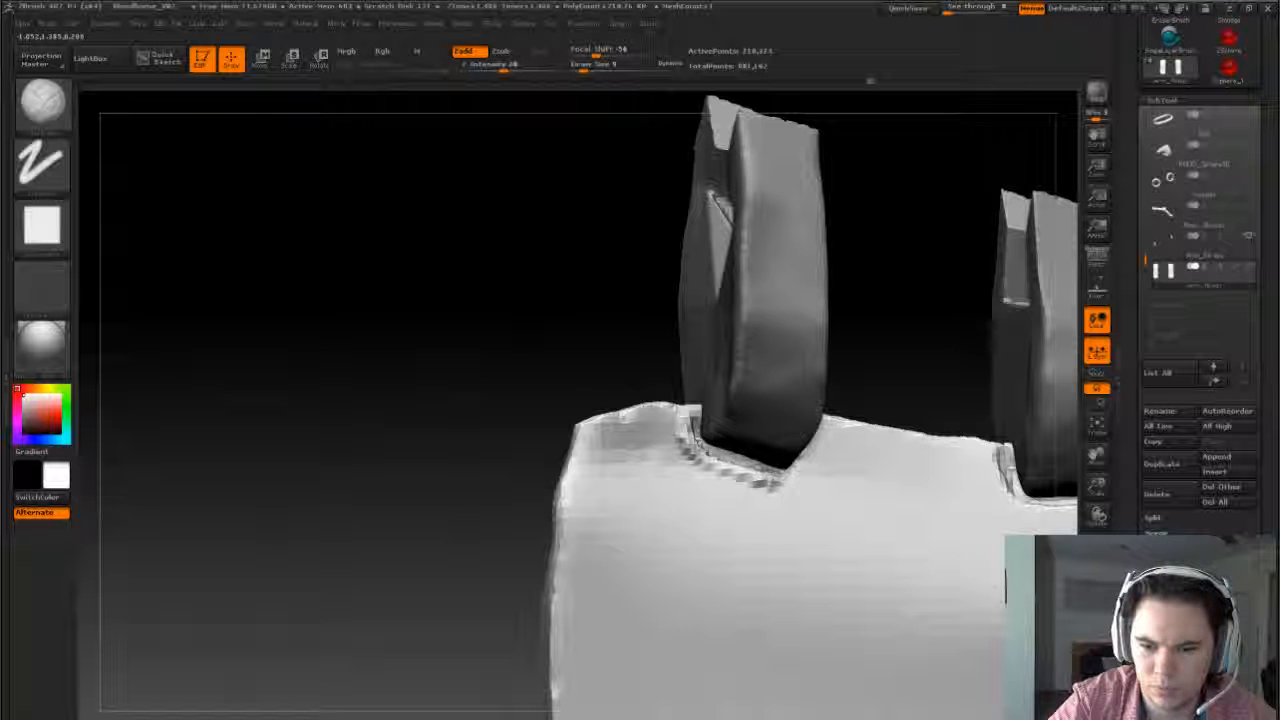
mouse_move(869, 380)
mouse_down()
mouse_move(786, 486)
mouse_move(706, 468)
mouse_move(676, 432)
mouse_move(712, 478)
mouse_move(792, 490)
mouse_move(814, 446)
mouse_move(790, 445)
mouse_up()
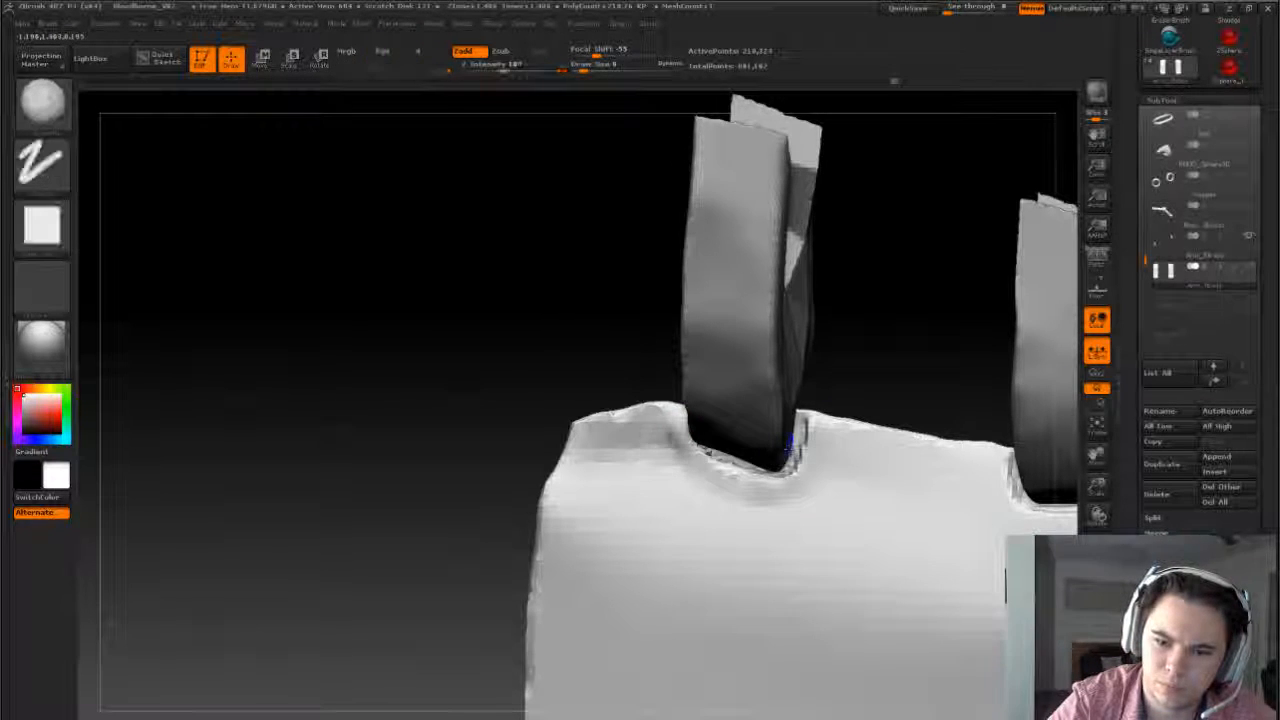
- Outline the back rim around the wrist-side strap with ClayBuildup and soften it into the panel surface
mouse_move(897, 357)
mouse_down()
mouse_move(800, 406)
mouse_move(930, 484)
mouse_up()
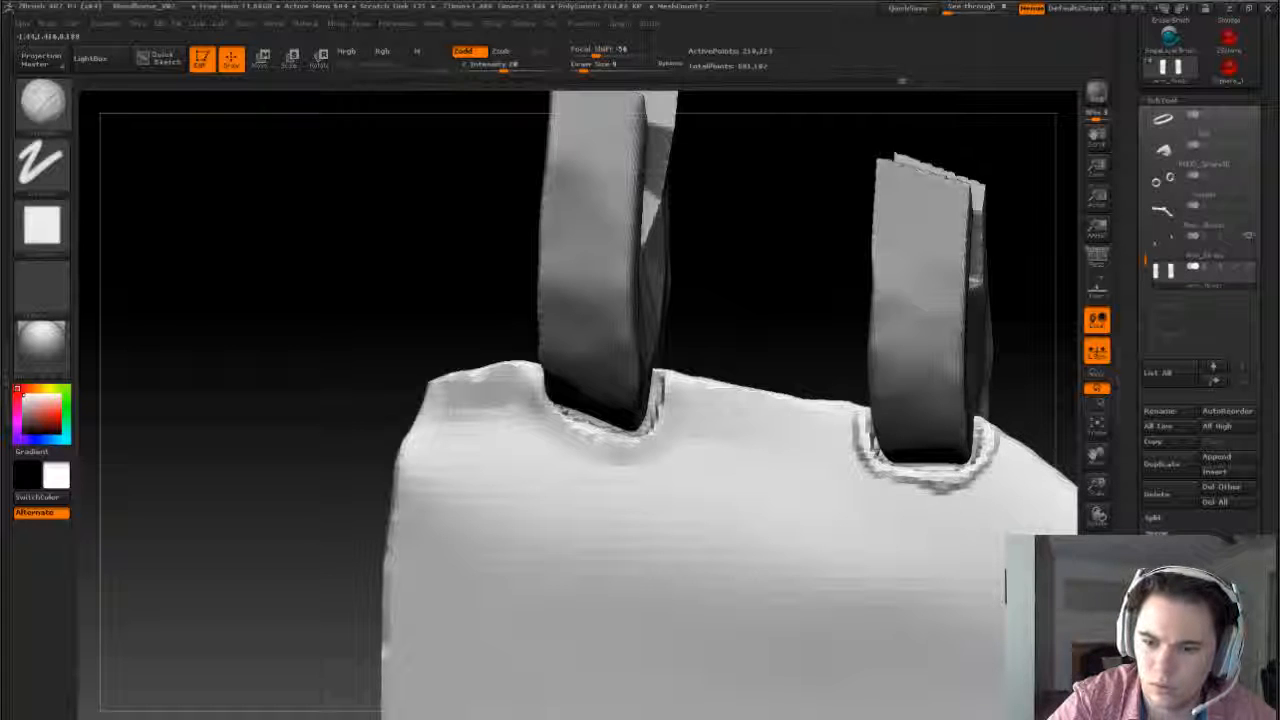
mouse_move(848, 420)
shift+mouse_down()
mouse_move(855, 455)
mouse_move(920, 495)
mouse_move(975, 487)
mouse_move(1020, 405)
mouse_move(1020, 350)
mouse_move(860, 362)
shift+mouse_up()
alt+drag(991, 343, 823, 312)
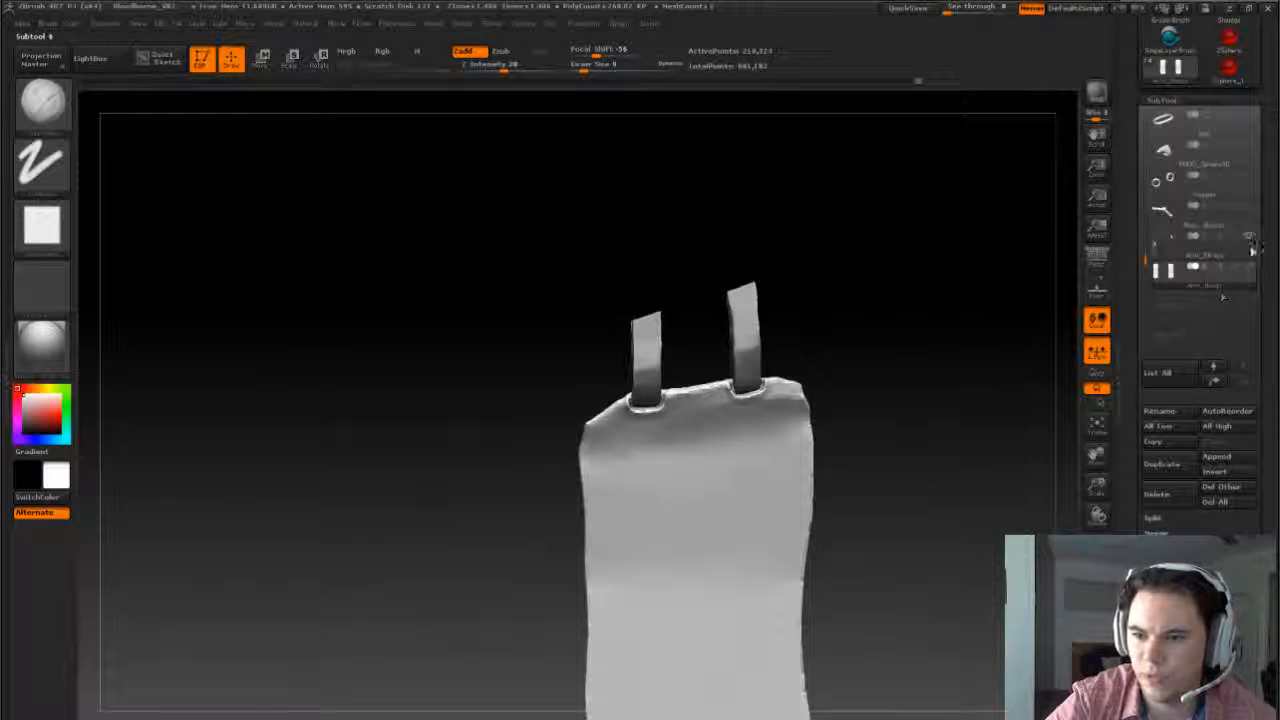
- Show the rest of the character around the cloth panels again
click(1249, 267)
alt+drag(483, 603, 702, 435)
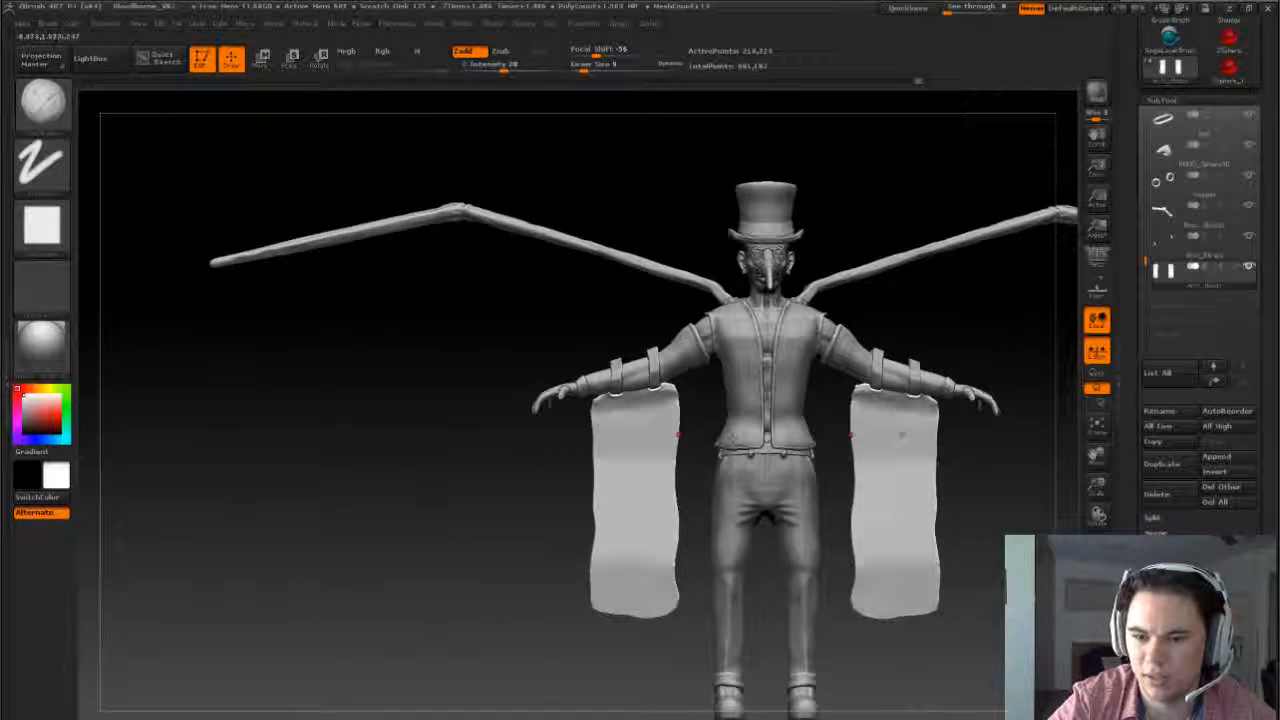
drag(520, 543, 760, 490)
- Bend the lower part of the hanging panels in side view with the Move brush at draw size 451
key(s)
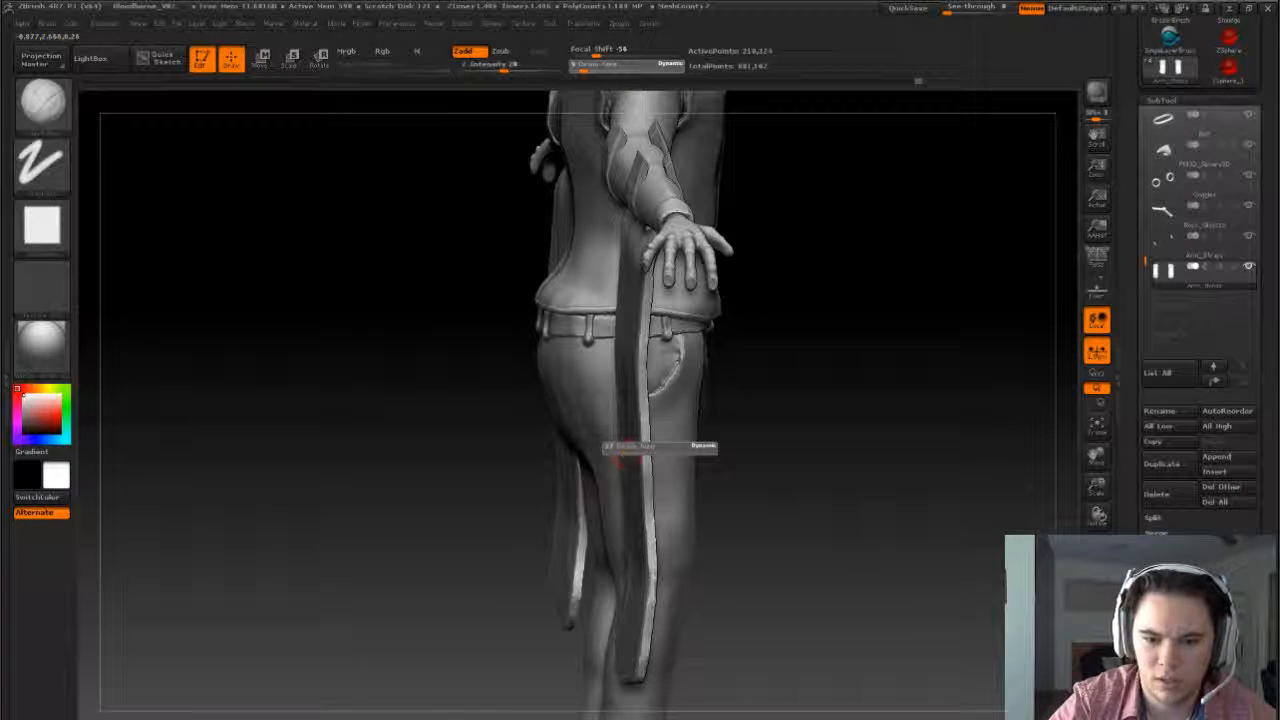
drag(625, 450, 680, 450)
key(b)
key(s)
key(t)
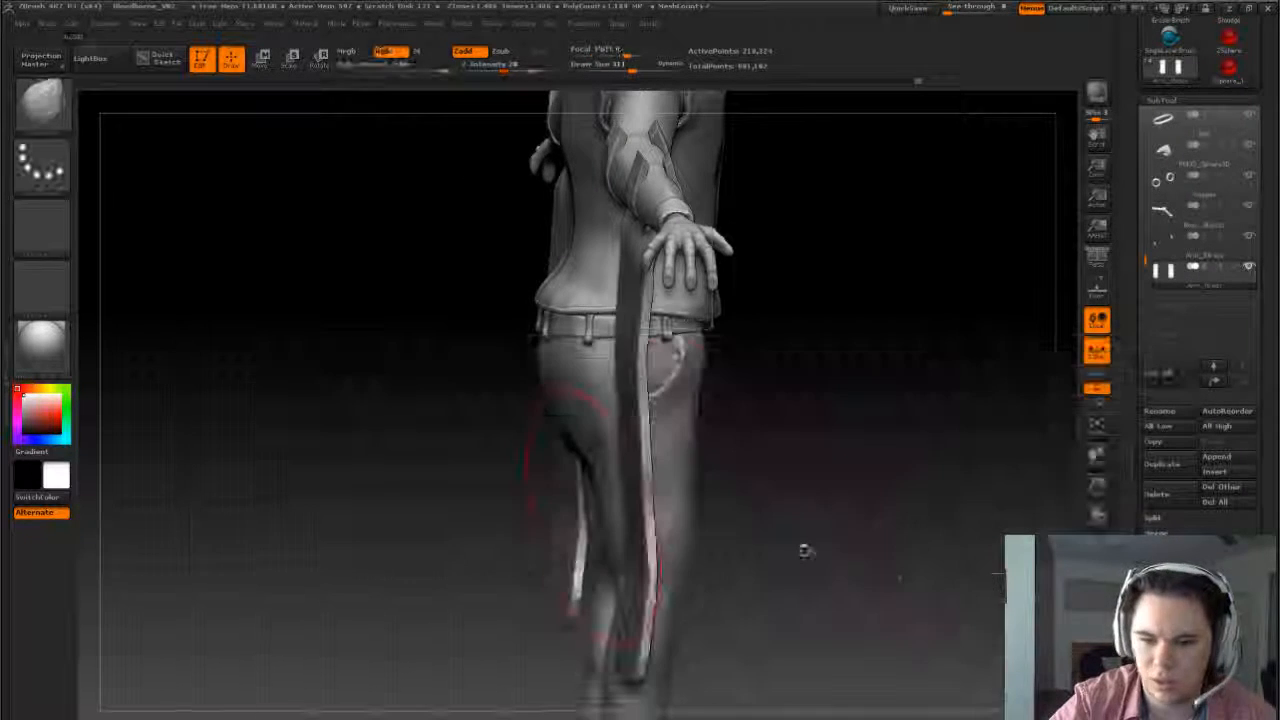
key(s)
mouse_move(630, 480)
mouse_down()
mouse_move(643, 480)
mouse_move(642, 508)
mouse_up()
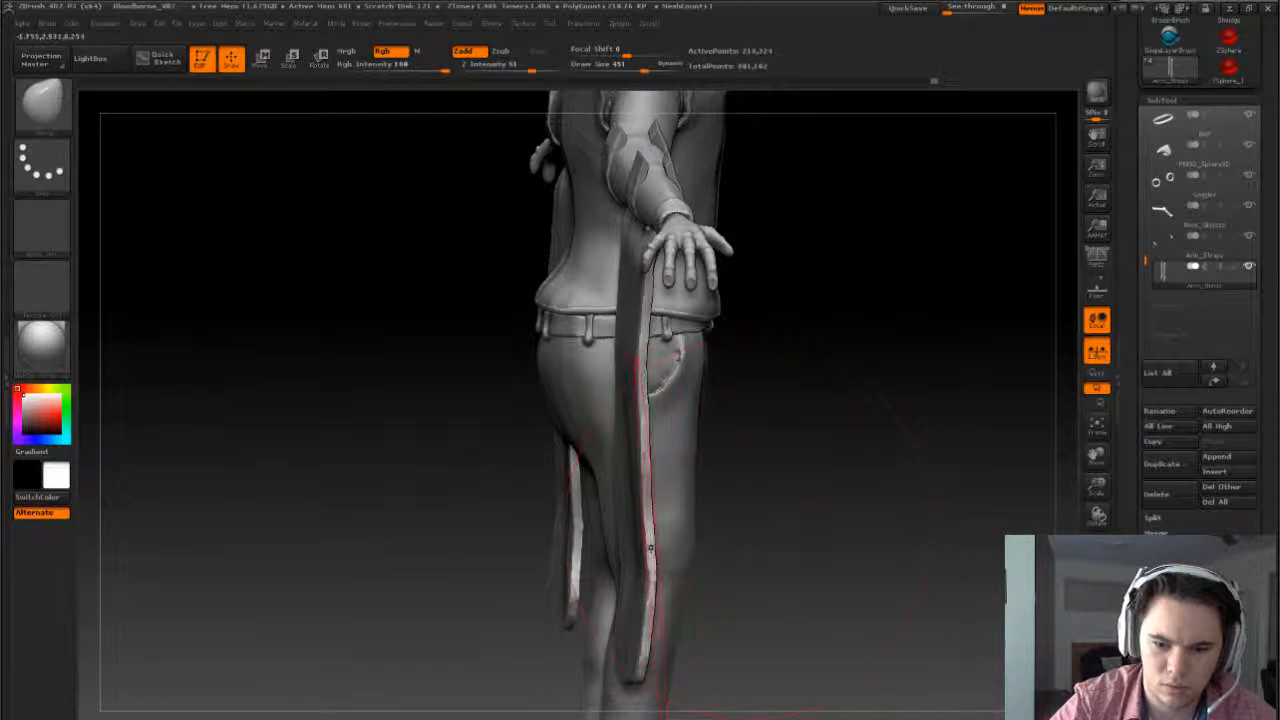
drag(651, 548, 629, 549)
drag(710, 517, 666, 517)
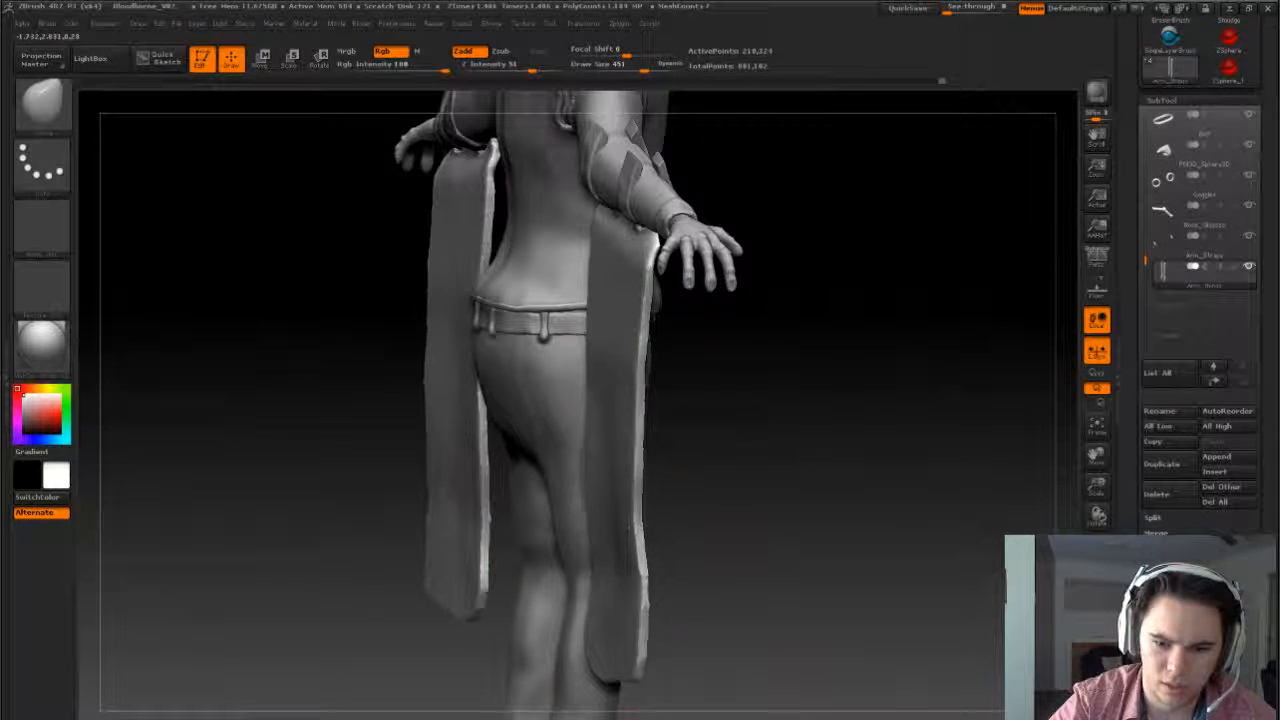
- Bow the middle section of the panels into a gentle curve with the Move brush at draw size 311
key(s)
drag(651, 517, 635, 517)
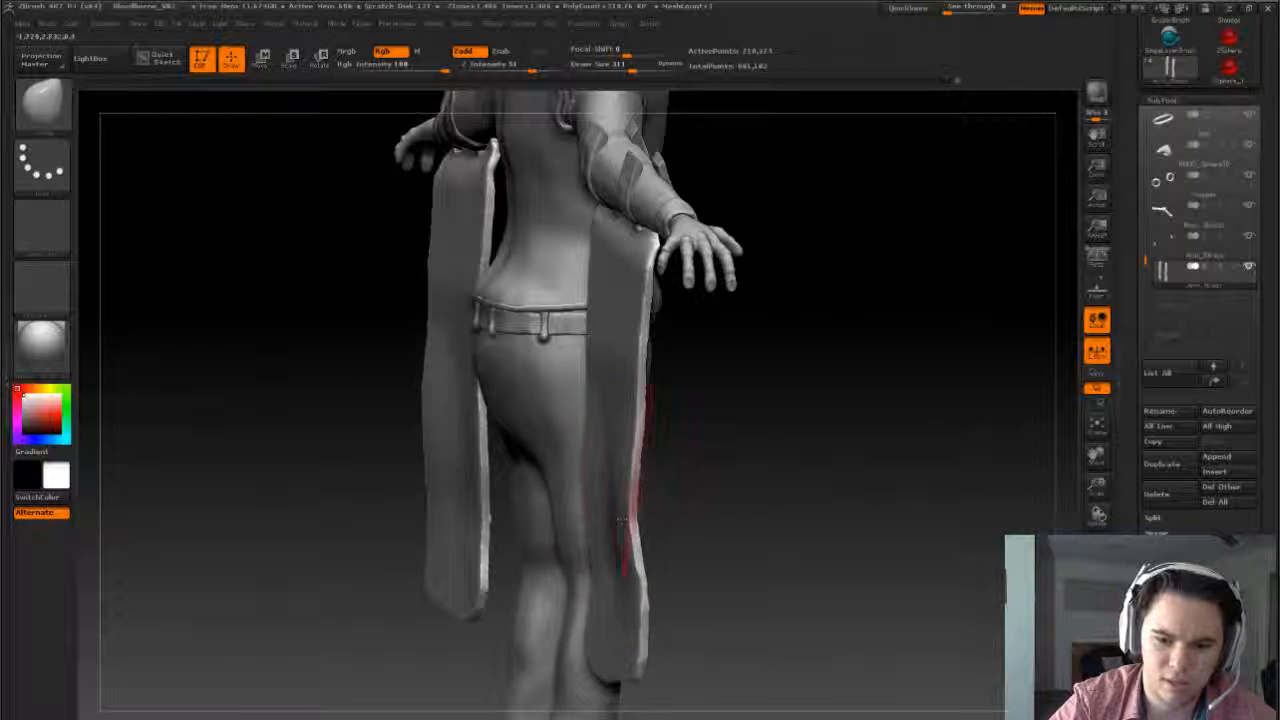
drag(645, 447, 637, 449)
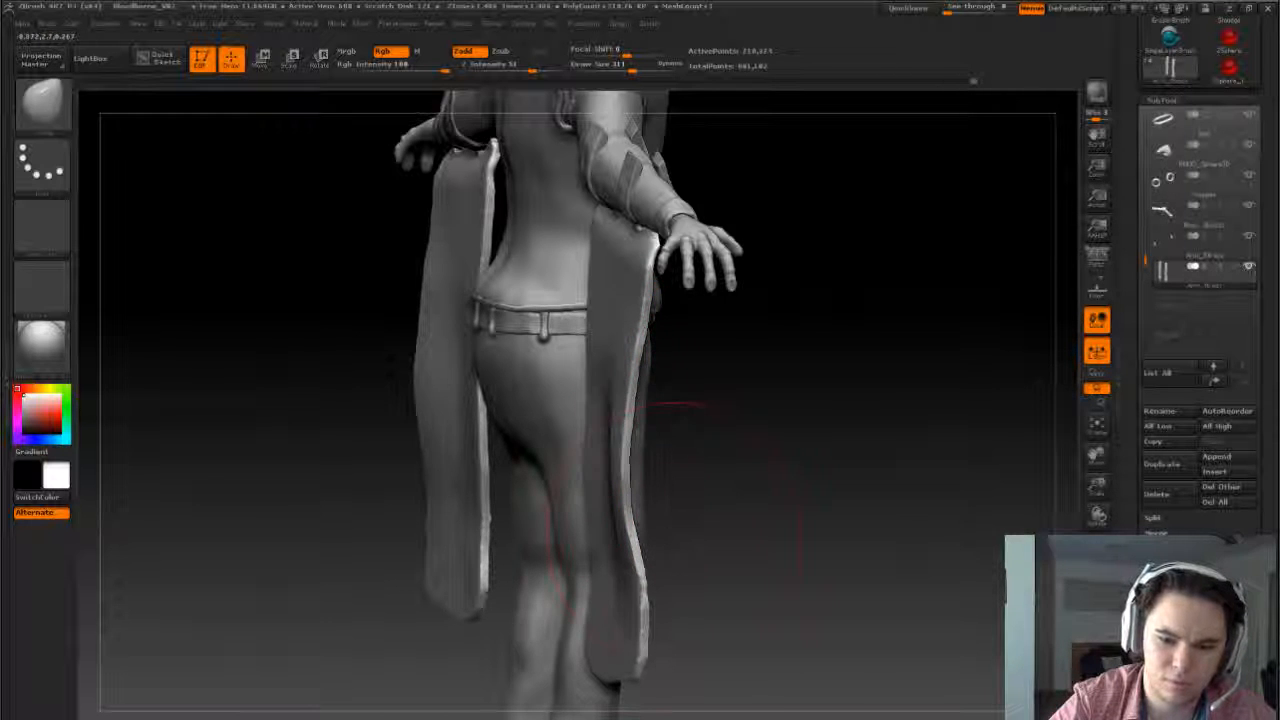
drag(674, 529, 636, 582)
mouse_move(740, 560)
mouse_down()
mouse_move(905, 560)
mouse_move(720, 555)
mouse_up()
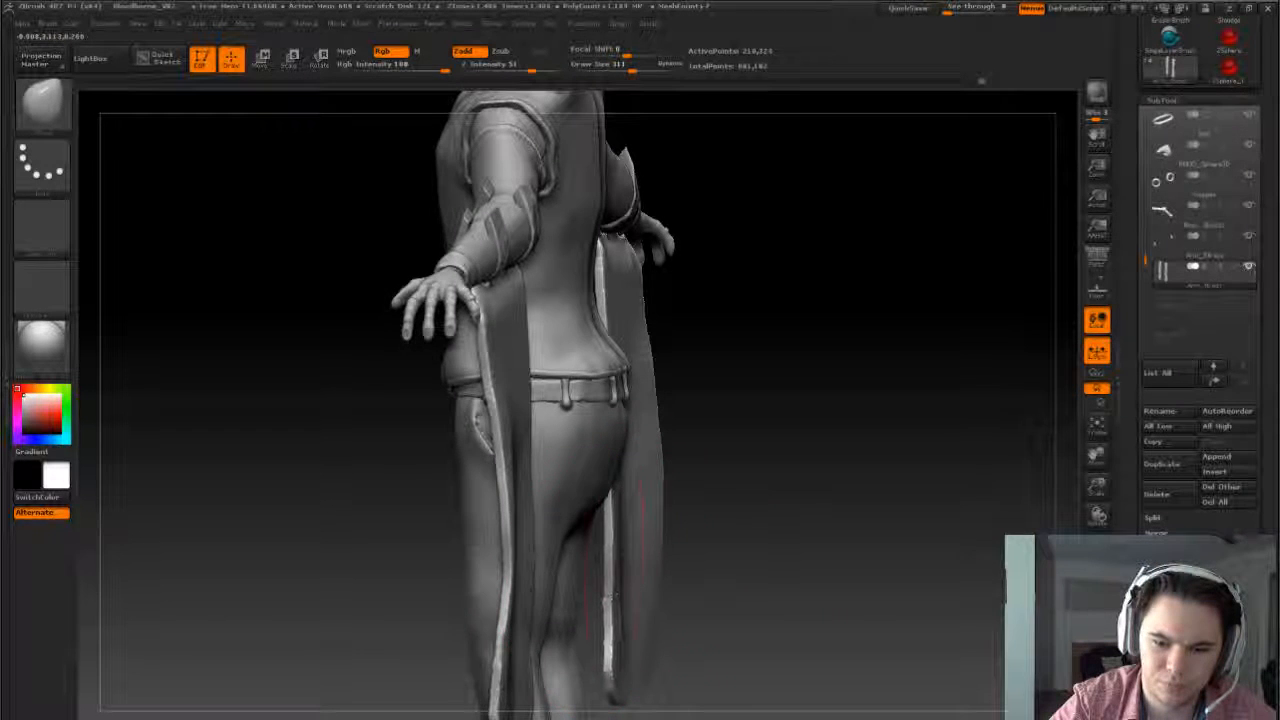
- Push soft undulations into the lower half of the panels with the Move brush at draw size 214, undoing the unwanted stroke
drag(799, 390, 620, 435)
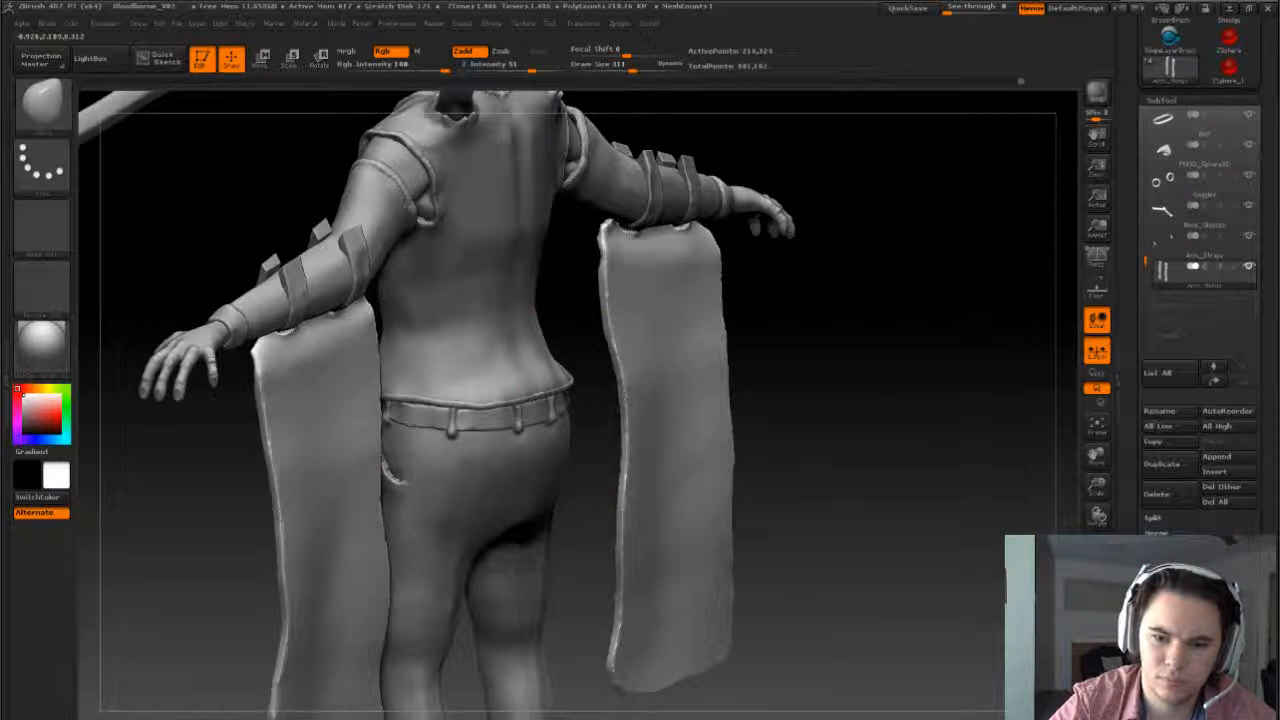
drag(900, 420, 580, 466)
drag(900, 480, 890, 550)
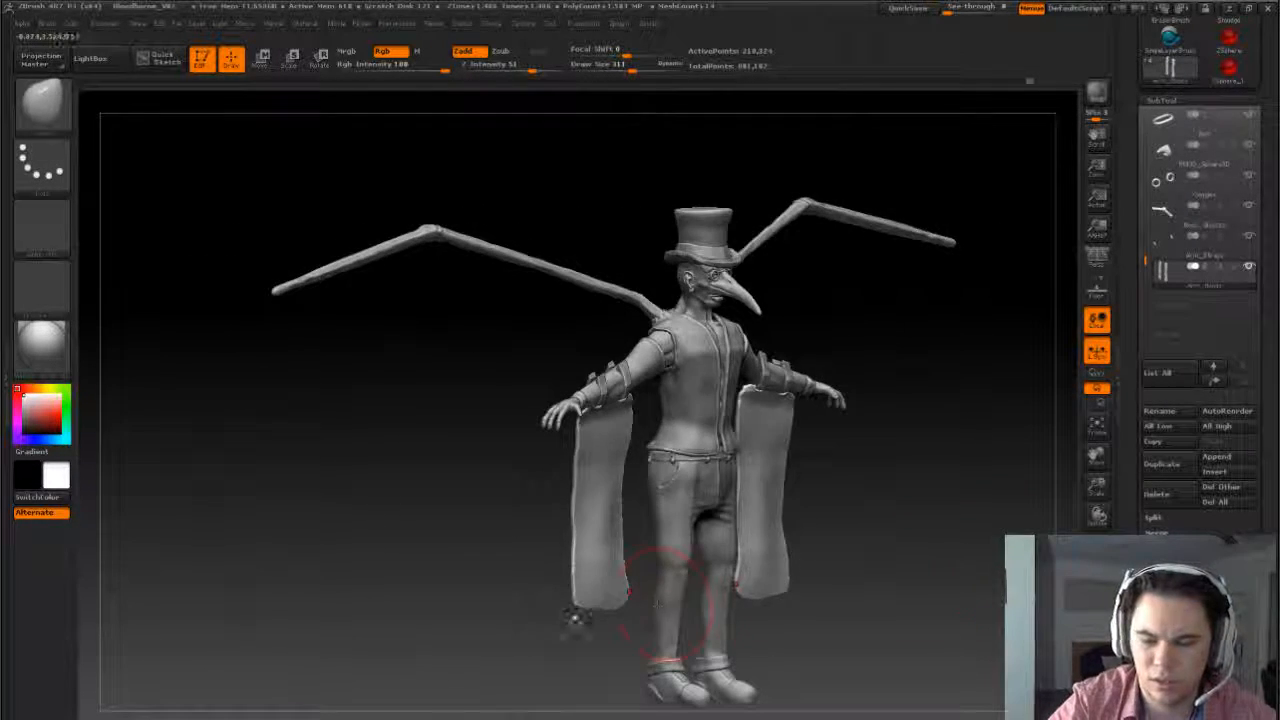
drag(665, 605, 620, 645)
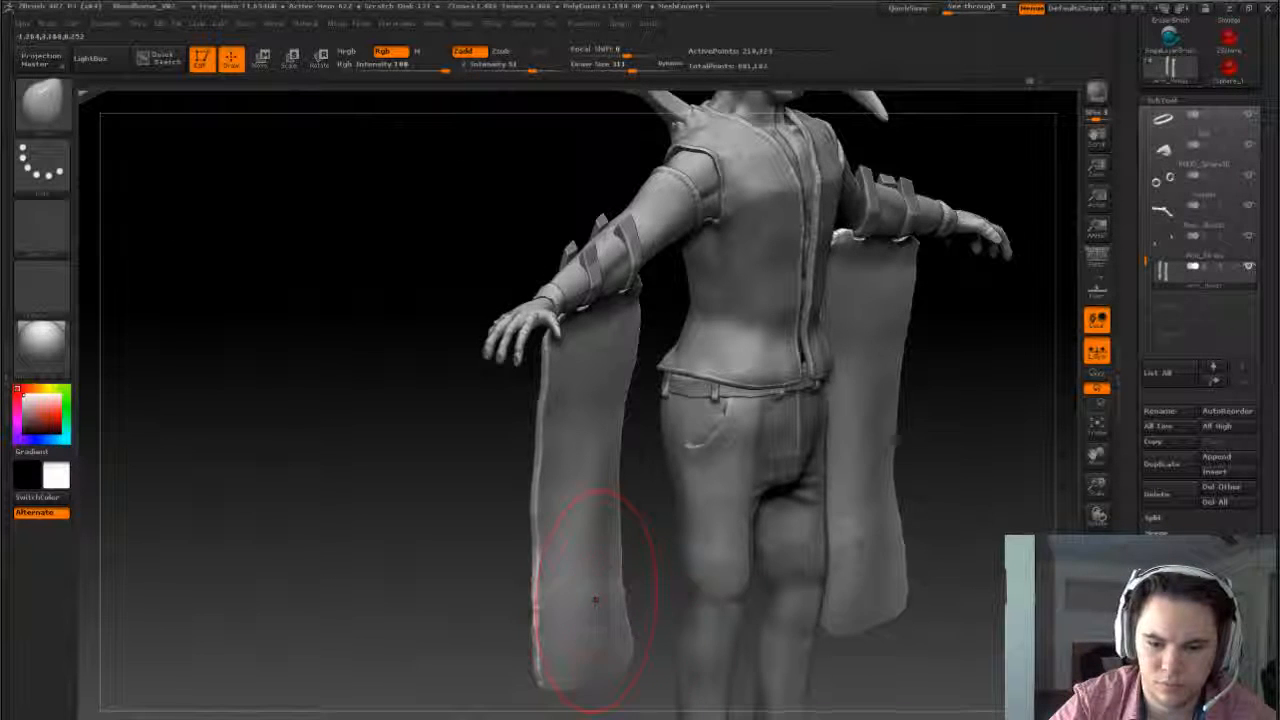
drag(1036, 78, 1051, 80)
key(s)
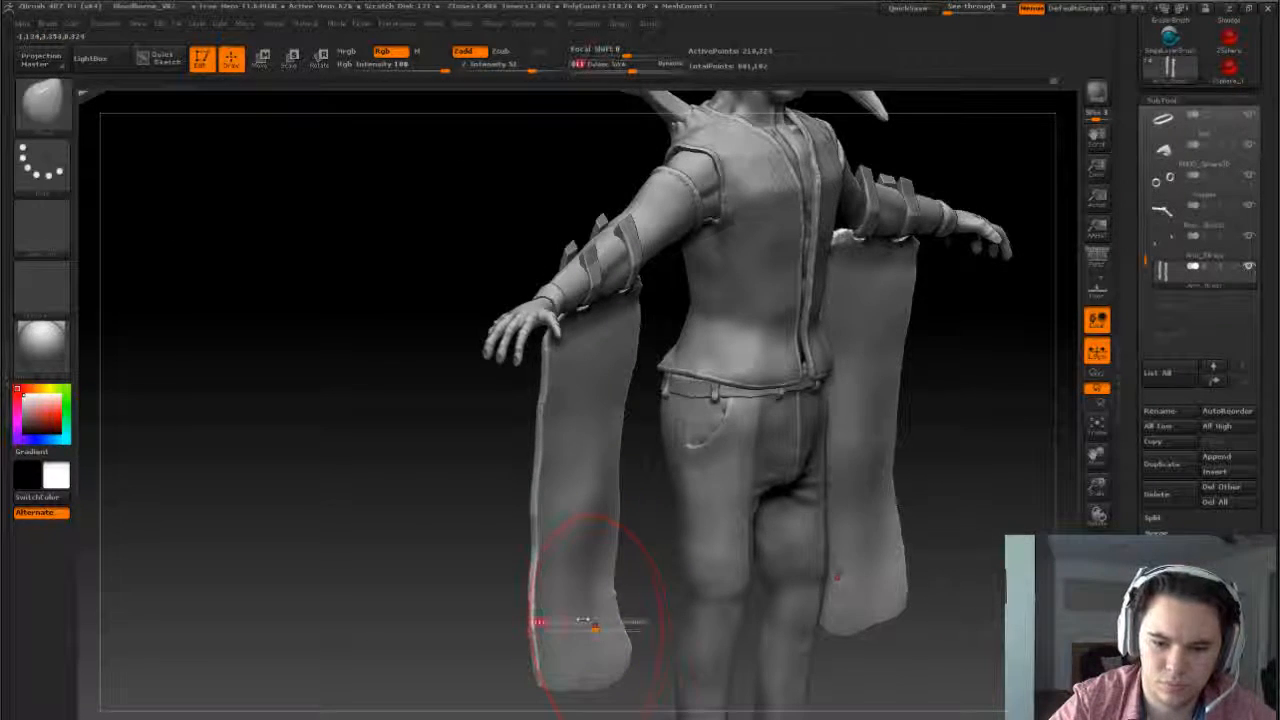
key(ctrl+z)
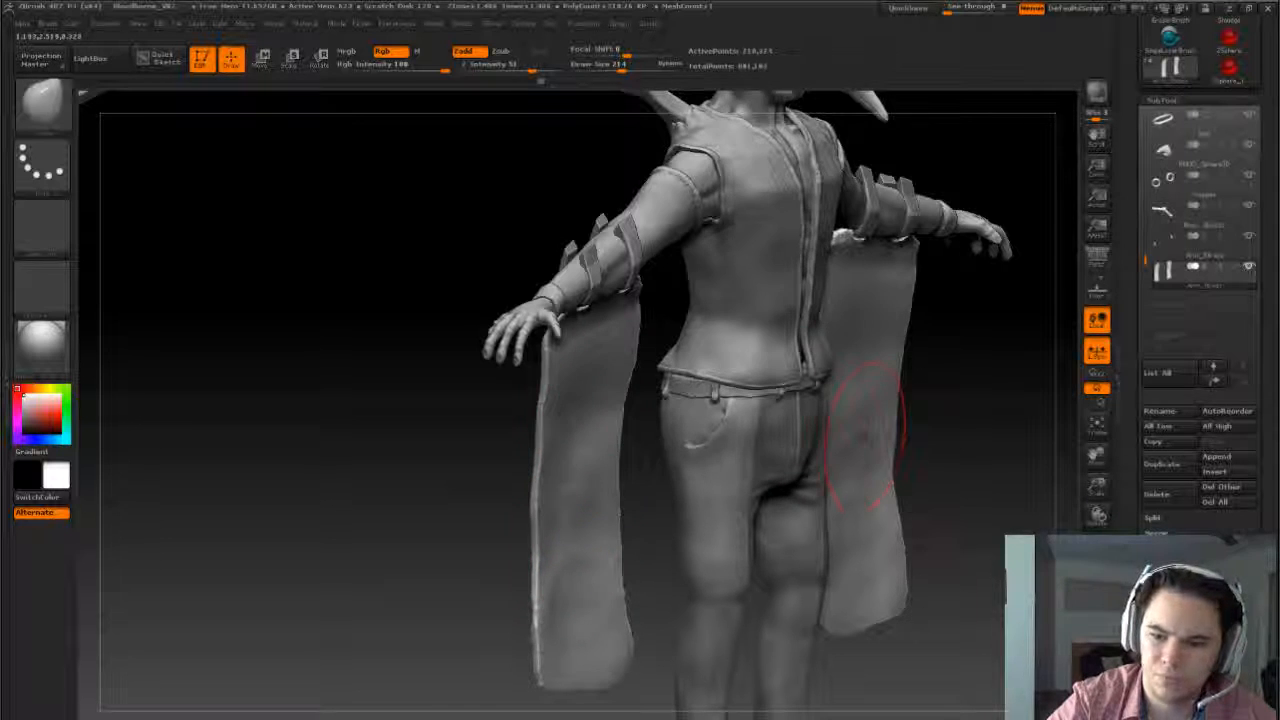
- Remesh the panels with DynaMesh and refine their hem and lower side edges with a smaller Move brush
mouse_move(950, 470)
mouse_down()
mouse_move(750, 470)
mouse_move(1030, 470)
mouse_move(900, 490)
mouse_move(853, 532)
mouse_up()
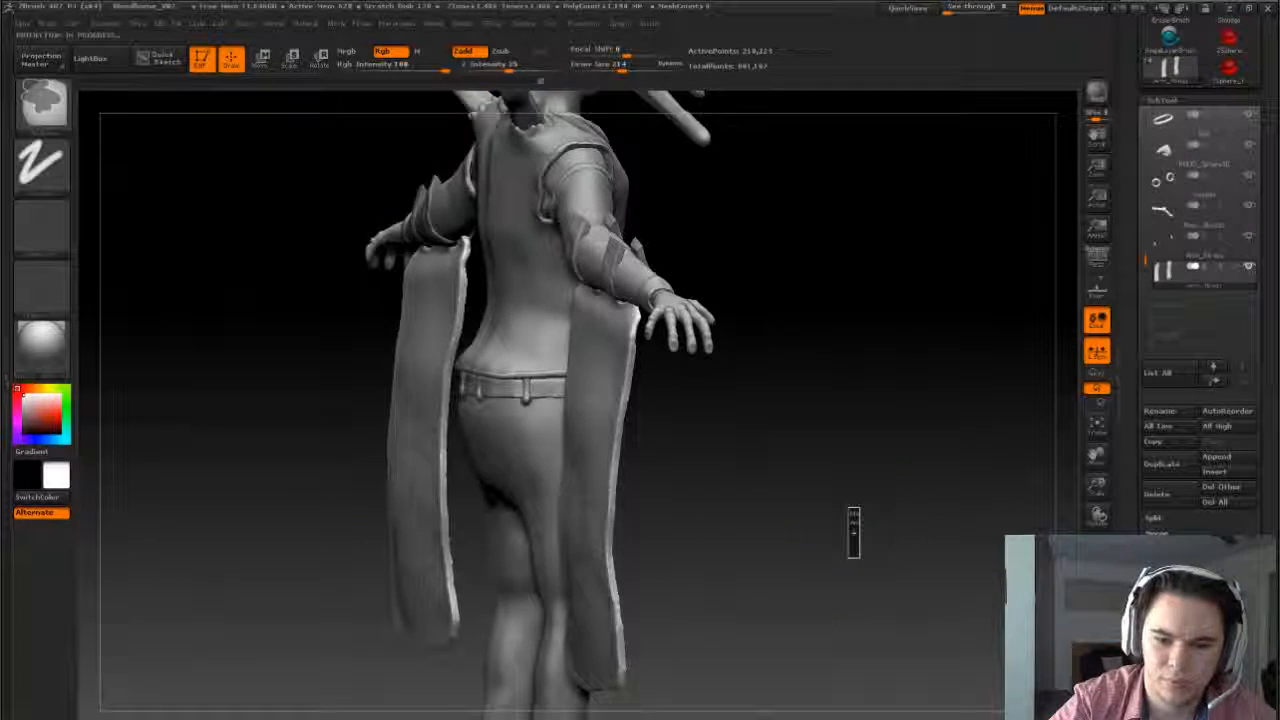
shift+drag(771, 580, 900, 560)
drag(700, 558, 730, 558)
mouse_move(680, 668)
mouse_down()
mouse_move(692, 657)
mouse_move(666, 531)
mouse_move(688, 590)
mouse_move(640, 626)
mouse_up()
key(s)
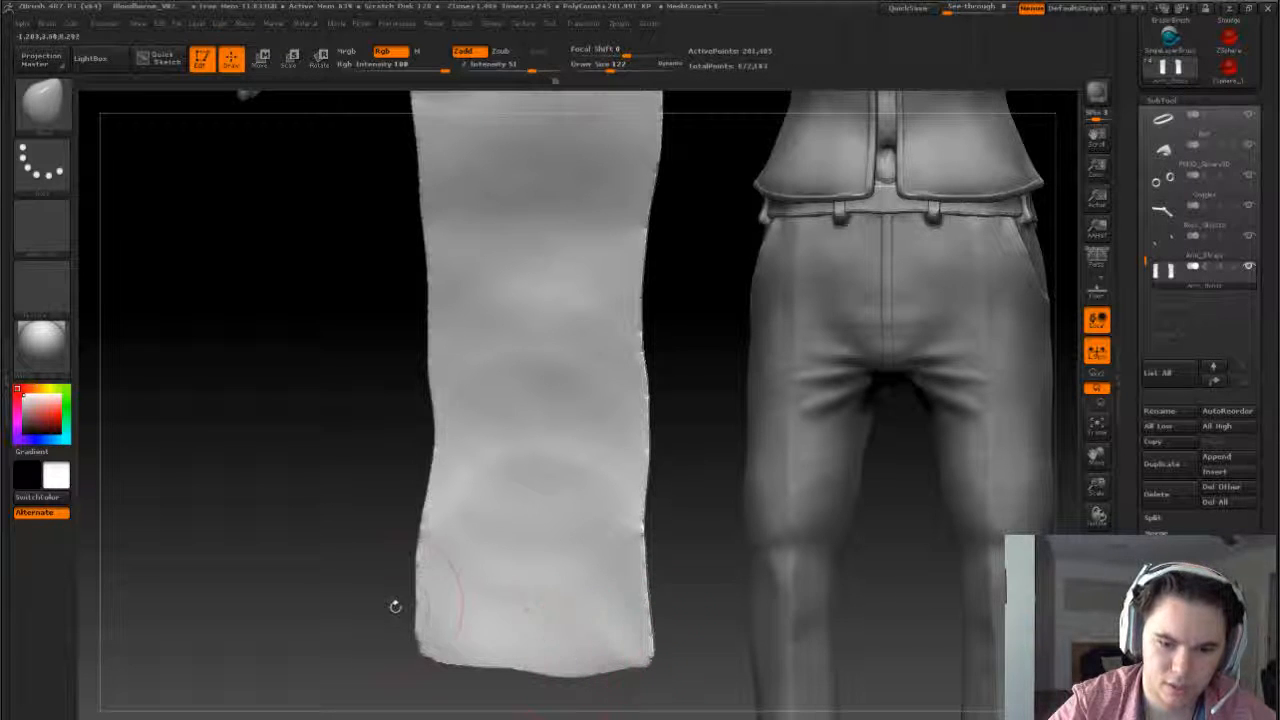
key(f)
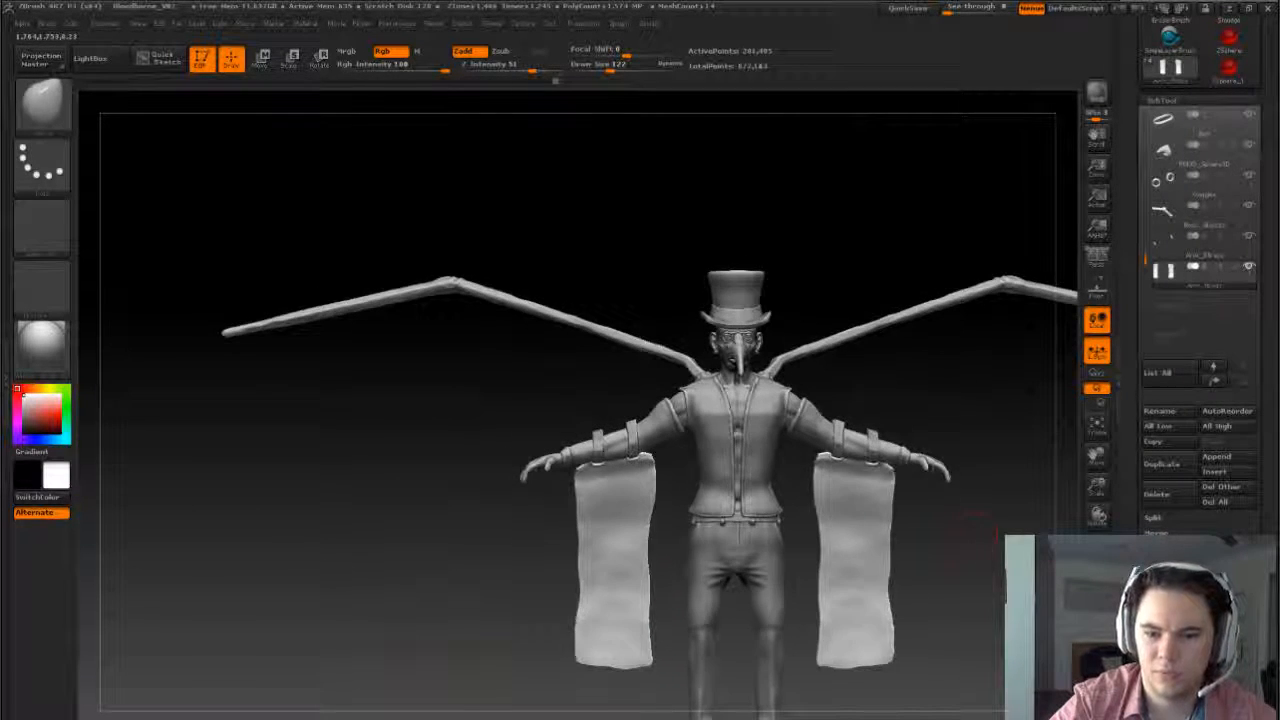
- Reshape the side edges of the panel below the arm straps with the Move brush
alt+drag(675, 537, 737, 306)
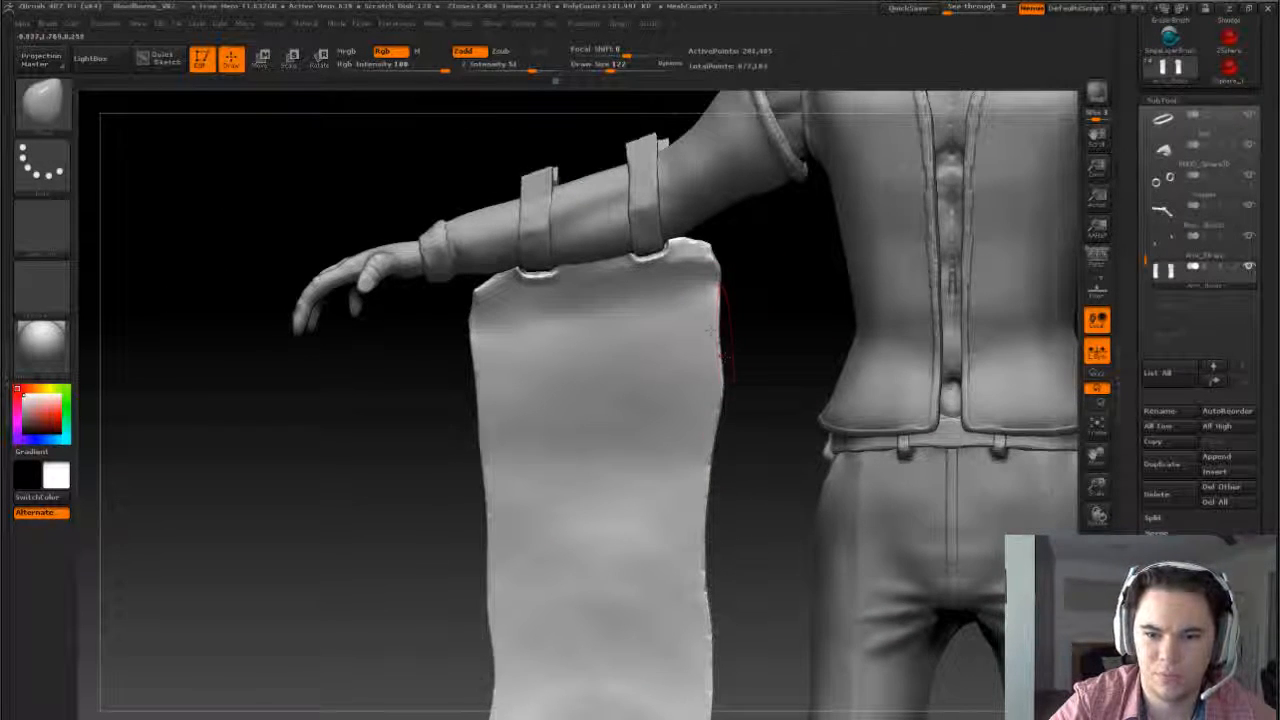
mouse_move(722, 362)
mouse_down()
mouse_move(720, 400)
mouse_move(723, 390)
mouse_move(519, 343)
mouse_up()
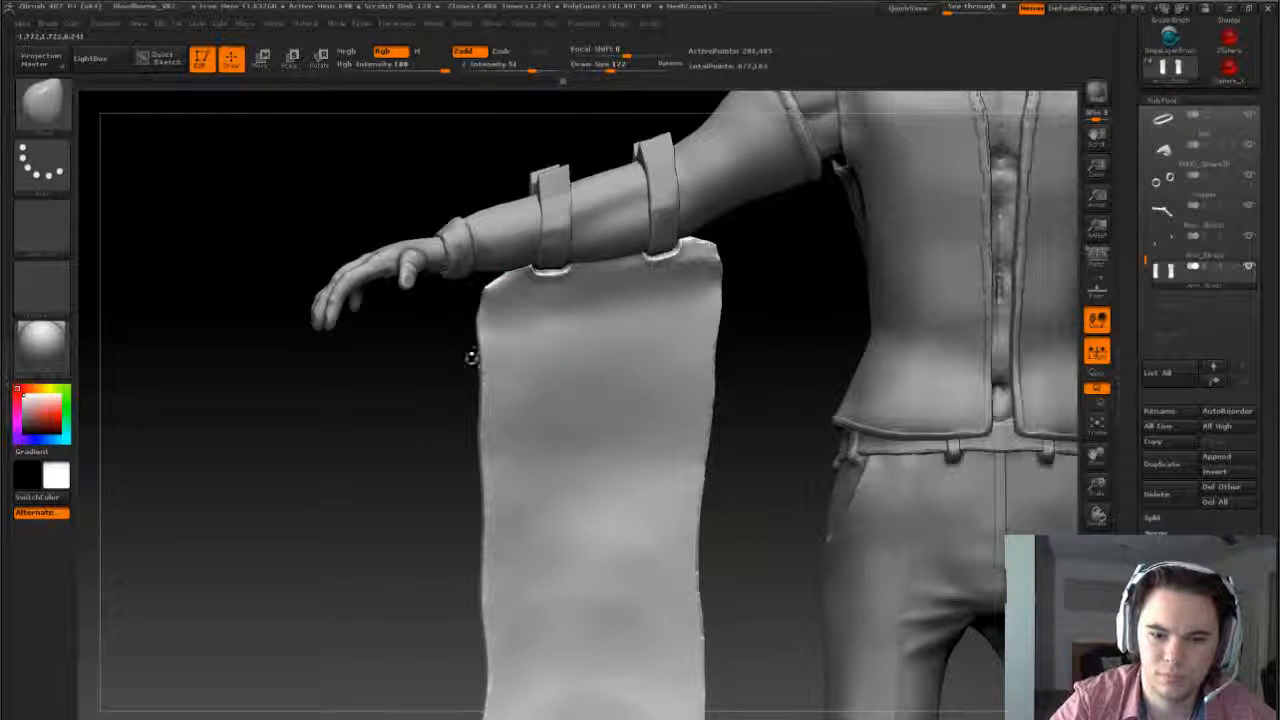
alt+drag(754, 537, 860, 373)
drag(940, 560, 915, 550)
alt+drag(915, 520, 916, 572)
alt+drag(510, 440, 525, 470)
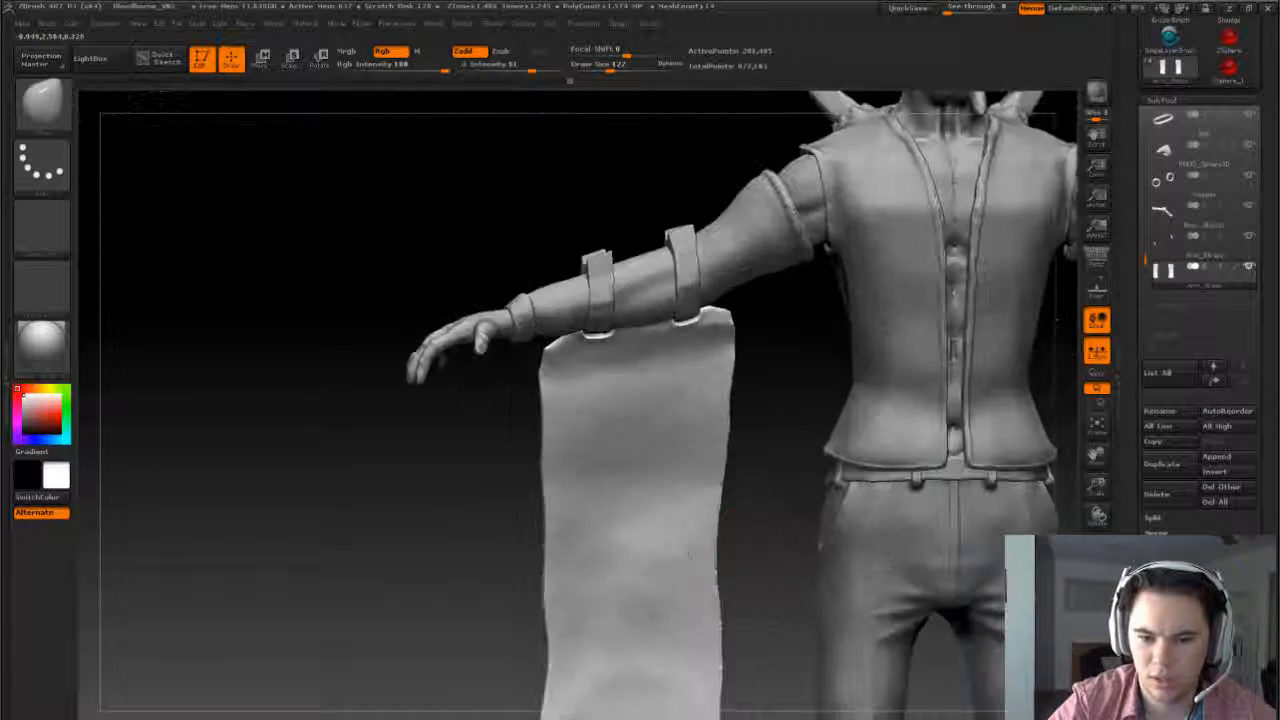
key(s)
drag(607, 534, 620, 533)
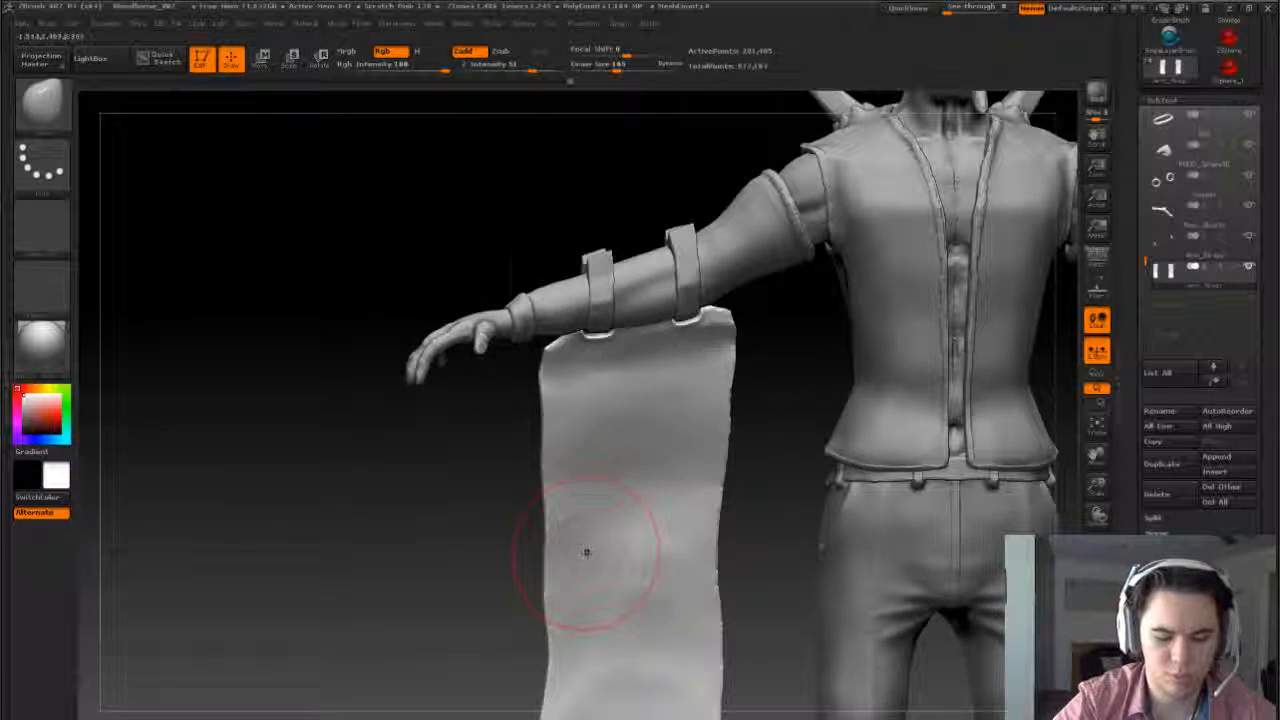
- Wrinkle the front of the cloth panel down its length with the Crumple brush at draw size 220
key(b)
key(c)
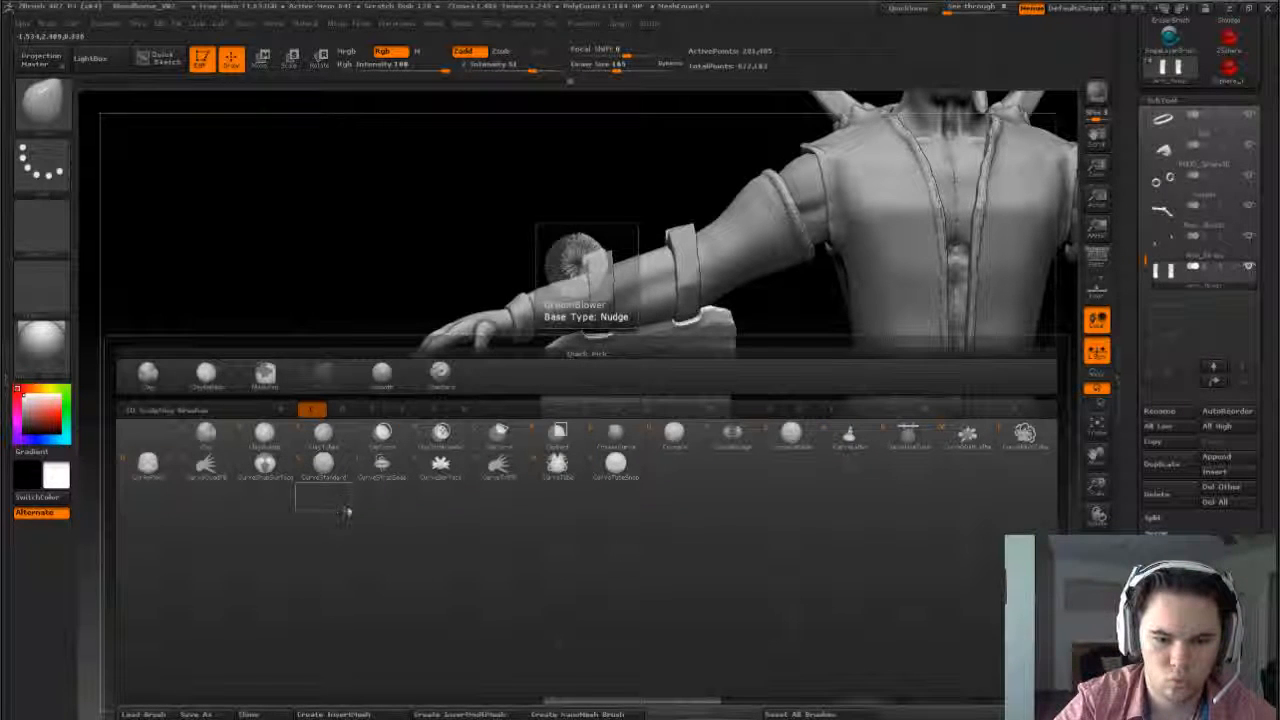
click(673, 435)
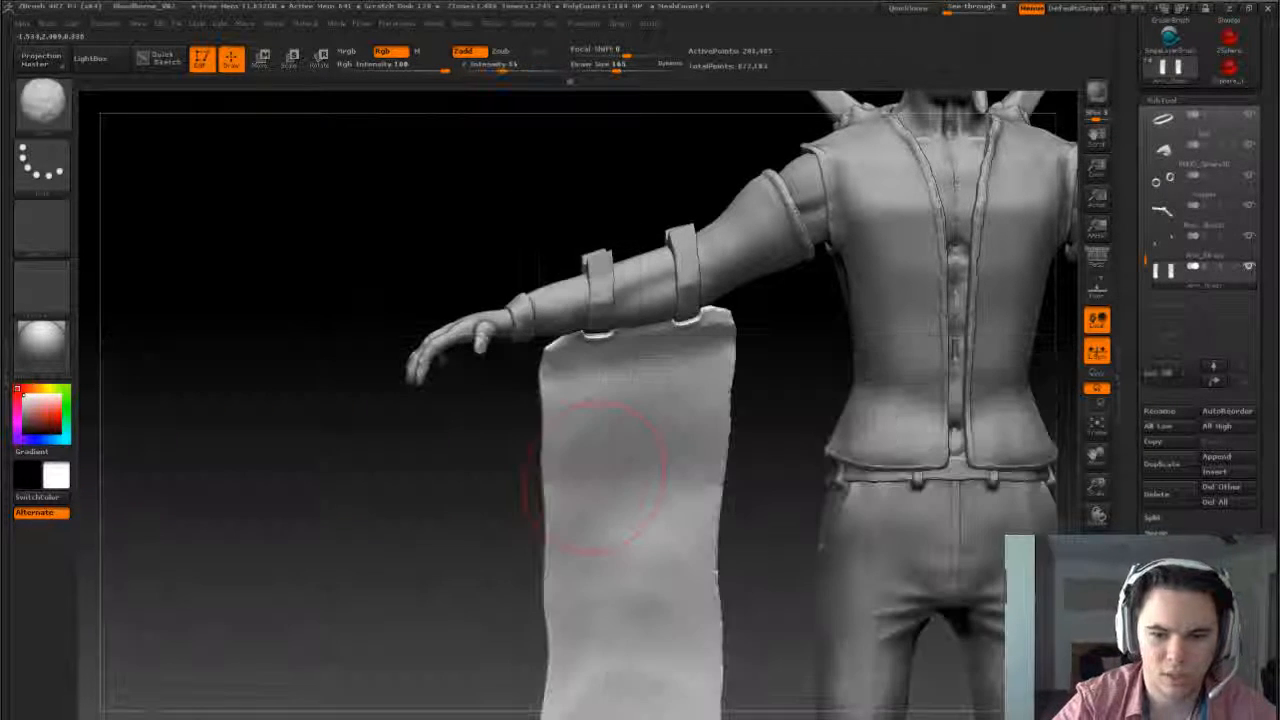
key(s)
drag(591, 496, 643, 556)
mouse_move(620, 489)
mouse_down()
mouse_move(640, 520)
mouse_move(650, 495)
mouse_move(628, 400)
mouse_up()
alt+drag(787, 495, 621, 568)
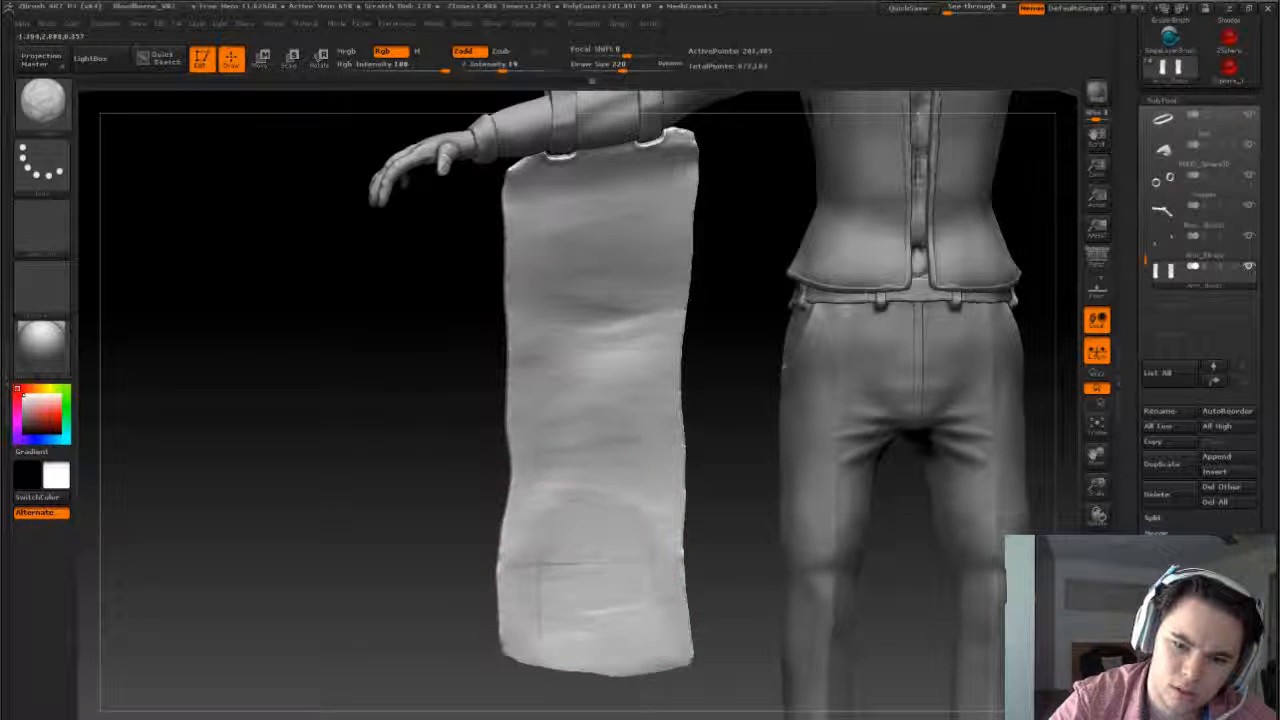
- Smooth the creases on the panel's upper front and wrinkle its back side with the Crumple brush
mouse_move(600, 376)
shift+mouse_down()
mouse_move(565, 357)
mouse_move(604, 252)
shift+mouse_up()
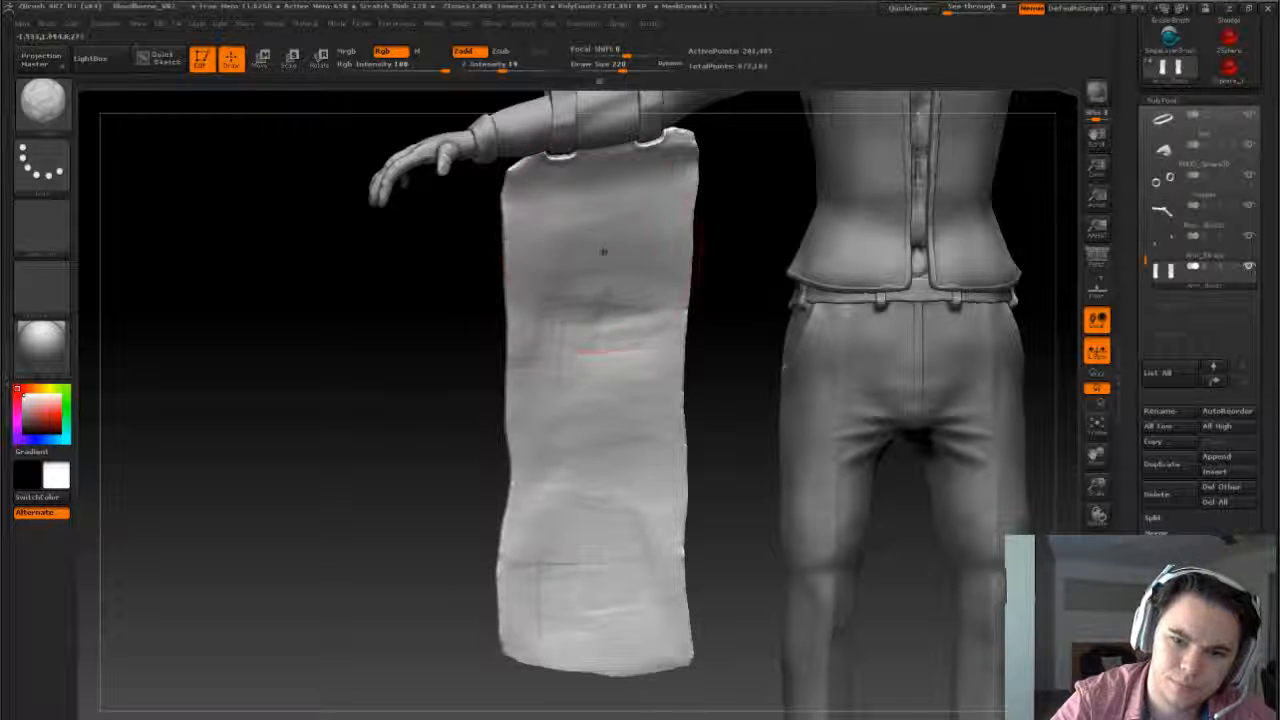
drag(463, 340, 740, 365)
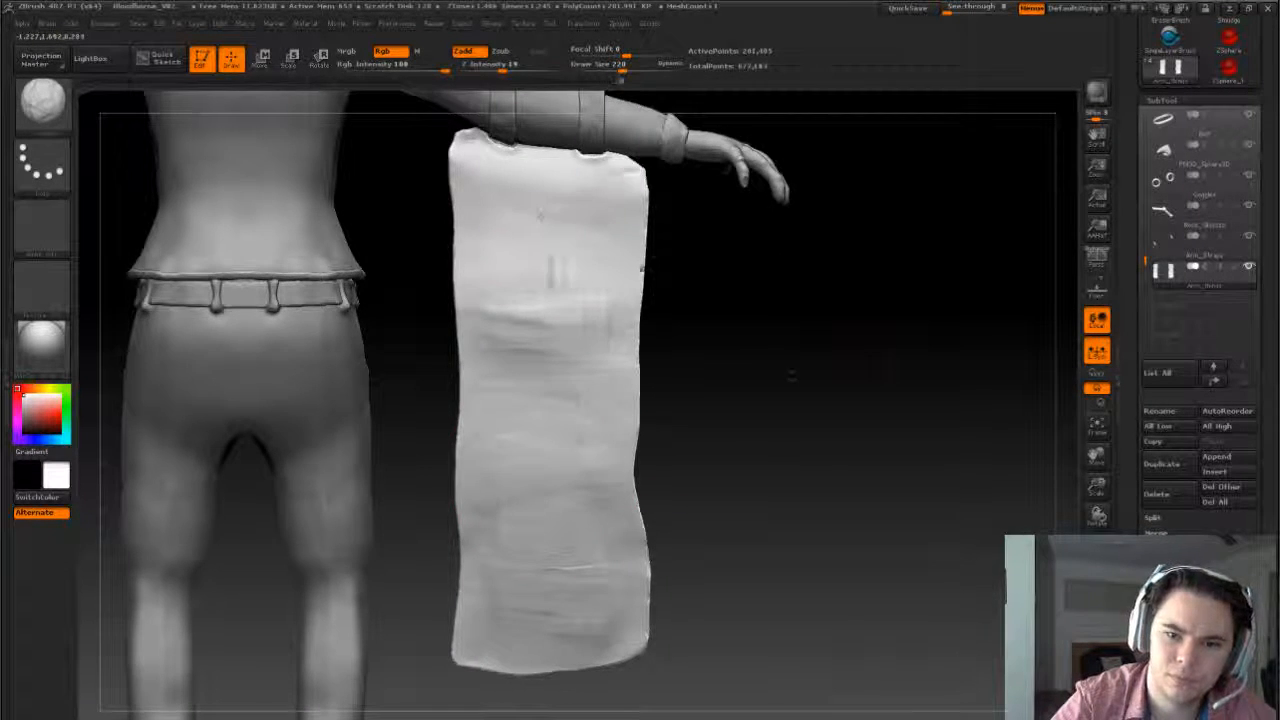
drag(791, 376, 630, 260)
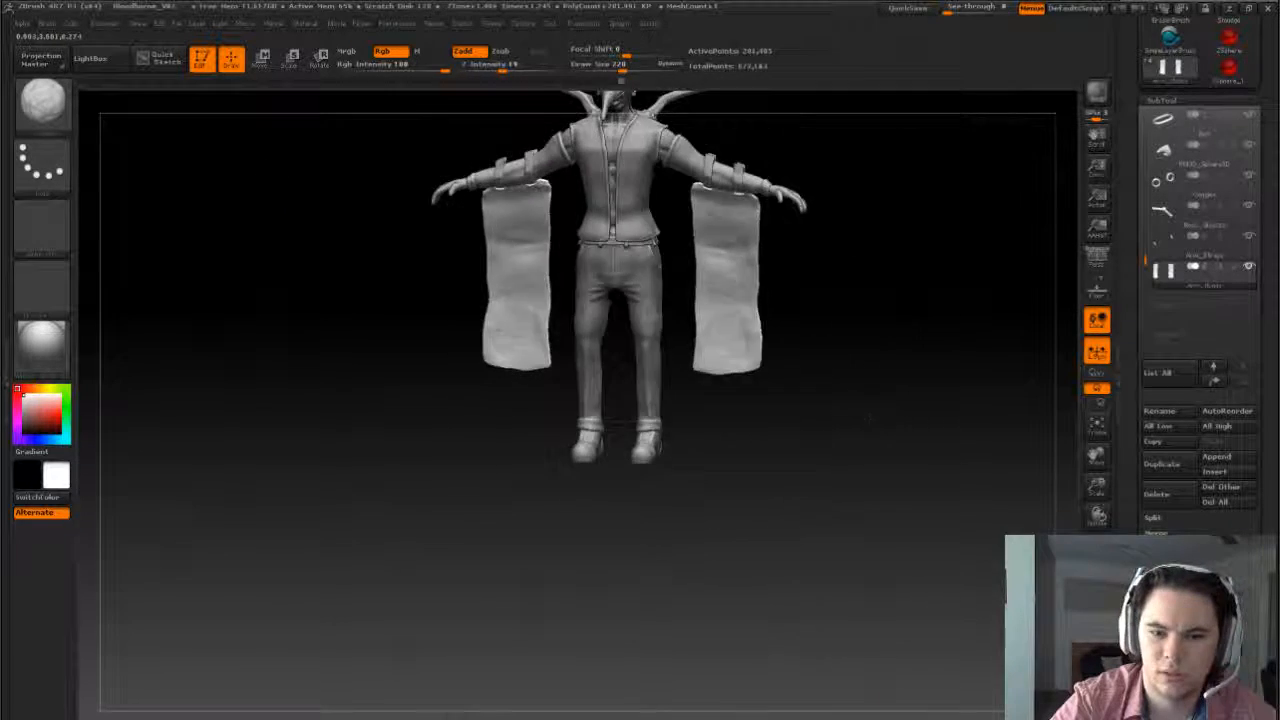
- Add finer creases to the lower front of the panel with a smaller Crumple brush
drag(868, 419, 540, 630)
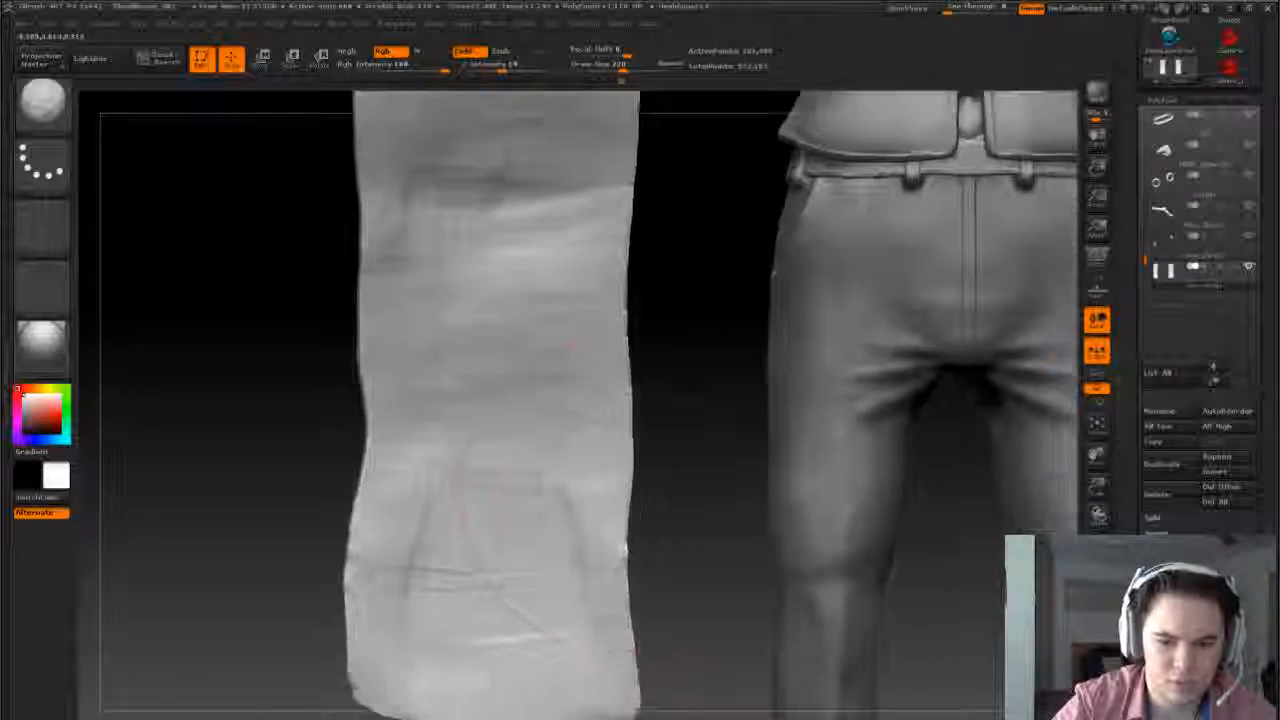
alt+drag(617, 500, 614, 382)
key(s)
drag(449, 556, 428, 556)
mouse_move(662, 555)
alt+mouse_down()
mouse_move(690, 562)
mouse_move(746, 329)
mouse_move(738, 309)
alt+mouse_up()
mouse_move(776, 582)
alt+mouse_down()
mouse_move(786, 604)
mouse_move(651, 471)
alt+mouse_up()
- Carve a small notch into the panel's inner side edge near the hem with ClayBuildup at draw size 24
key(b)
key(h)
key(p)
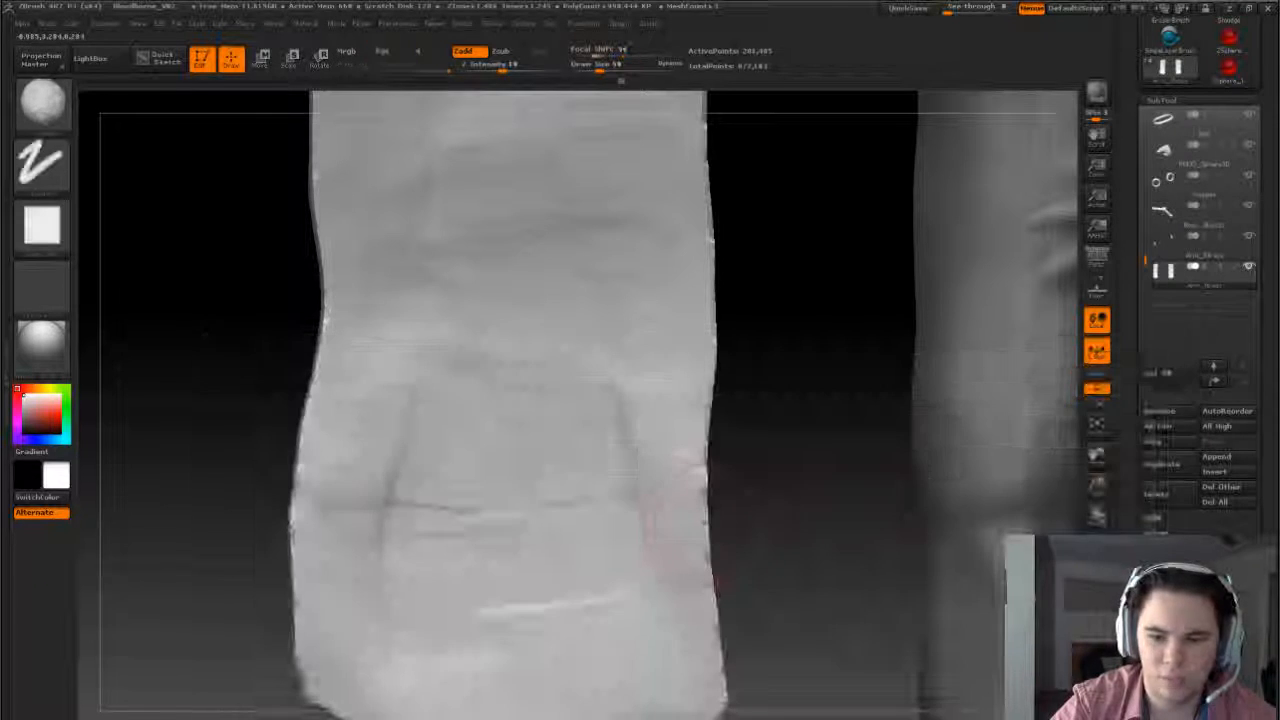
key(s)
mouse_move(709, 523)
mouse_down()
mouse_move(734, 514)
mouse_move(722, 516)
mouse_up()
key(s)
click(704, 519)
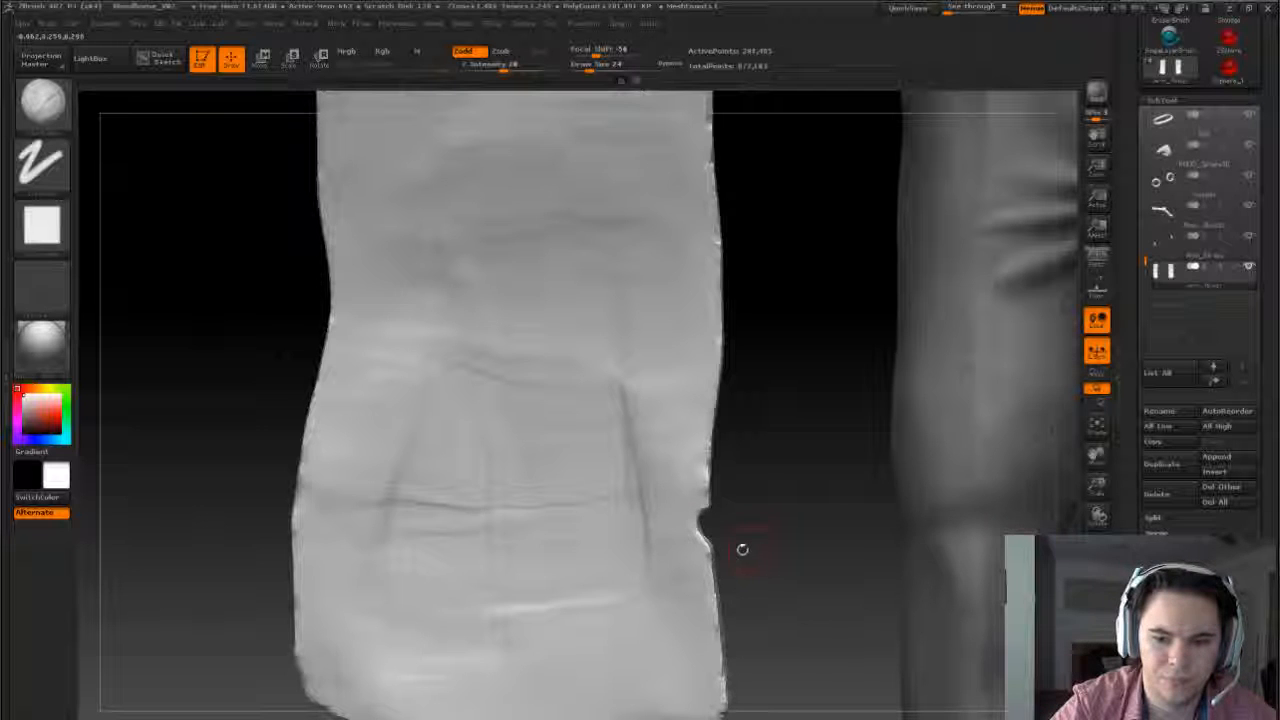
- Tighten the edges of the notch in the cloth panel's inner side with the Pinch brush at draw size 37
mouse_move(730, 525)
mouse_down()
mouse_move(743, 520)
mouse_move(729, 543)
mouse_move(743, 514)
mouse_move(742, 534)
mouse_up()
key(b)
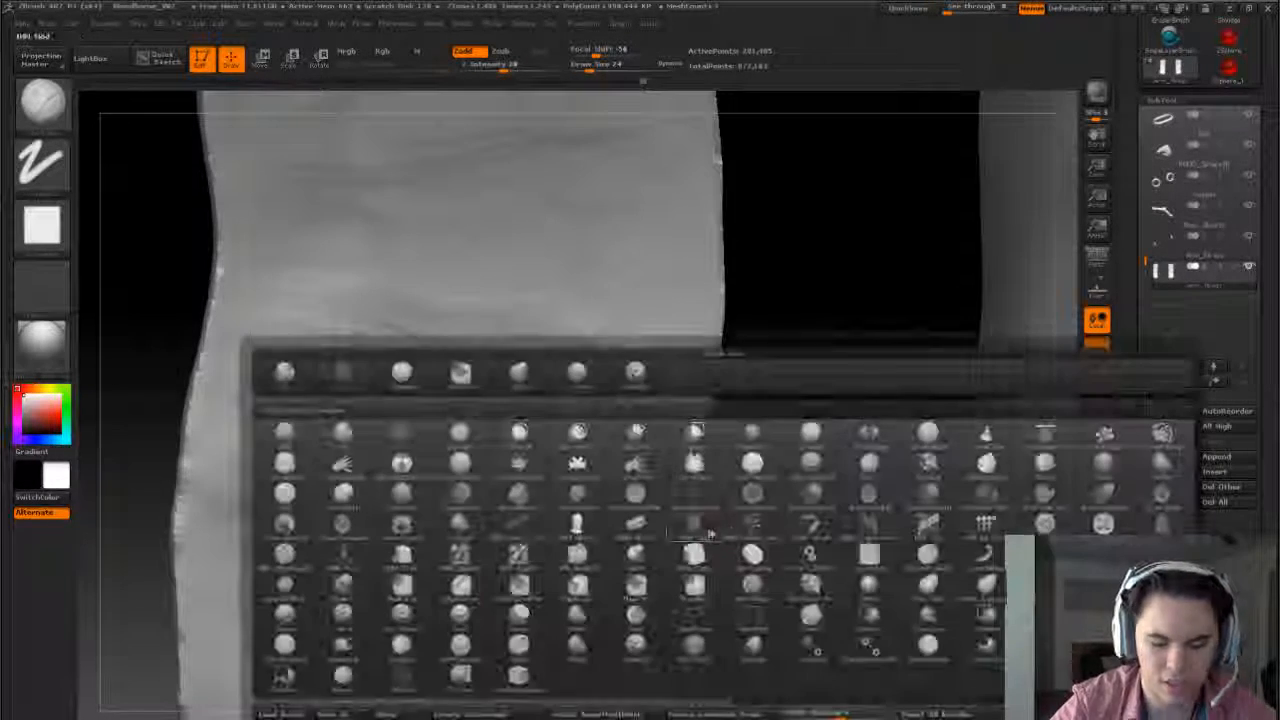
key(p)
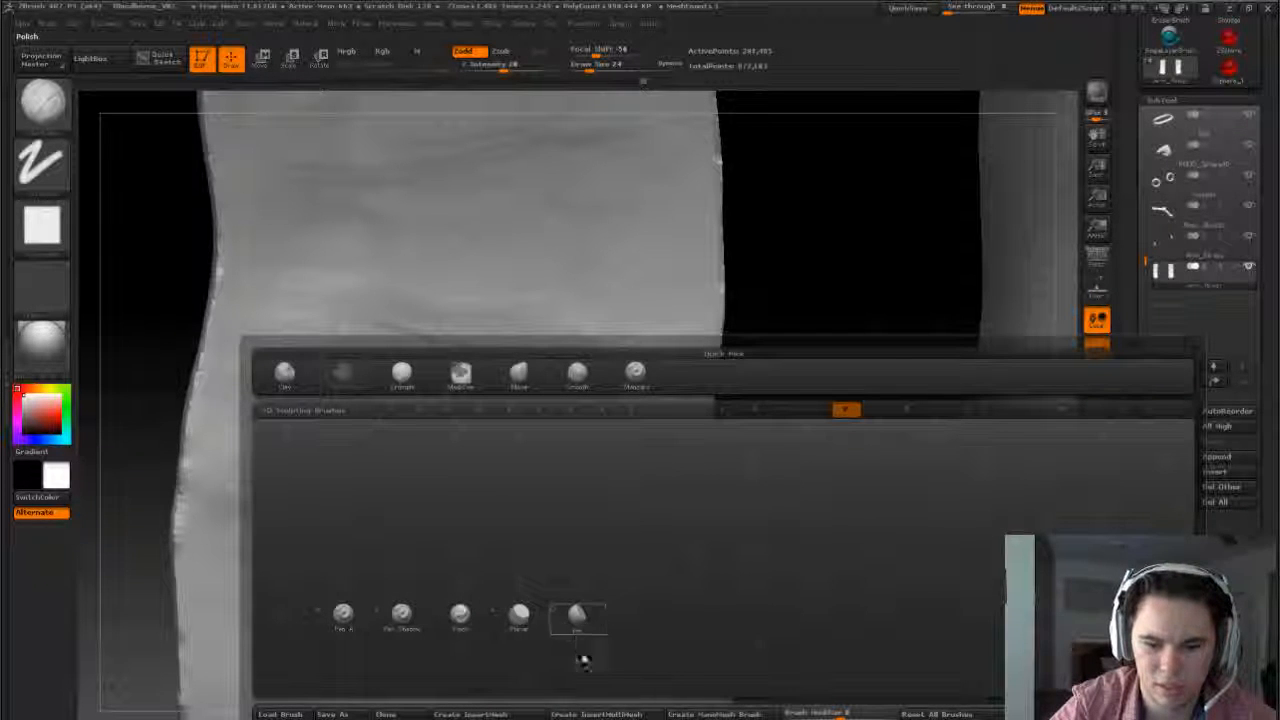
click(459, 618)
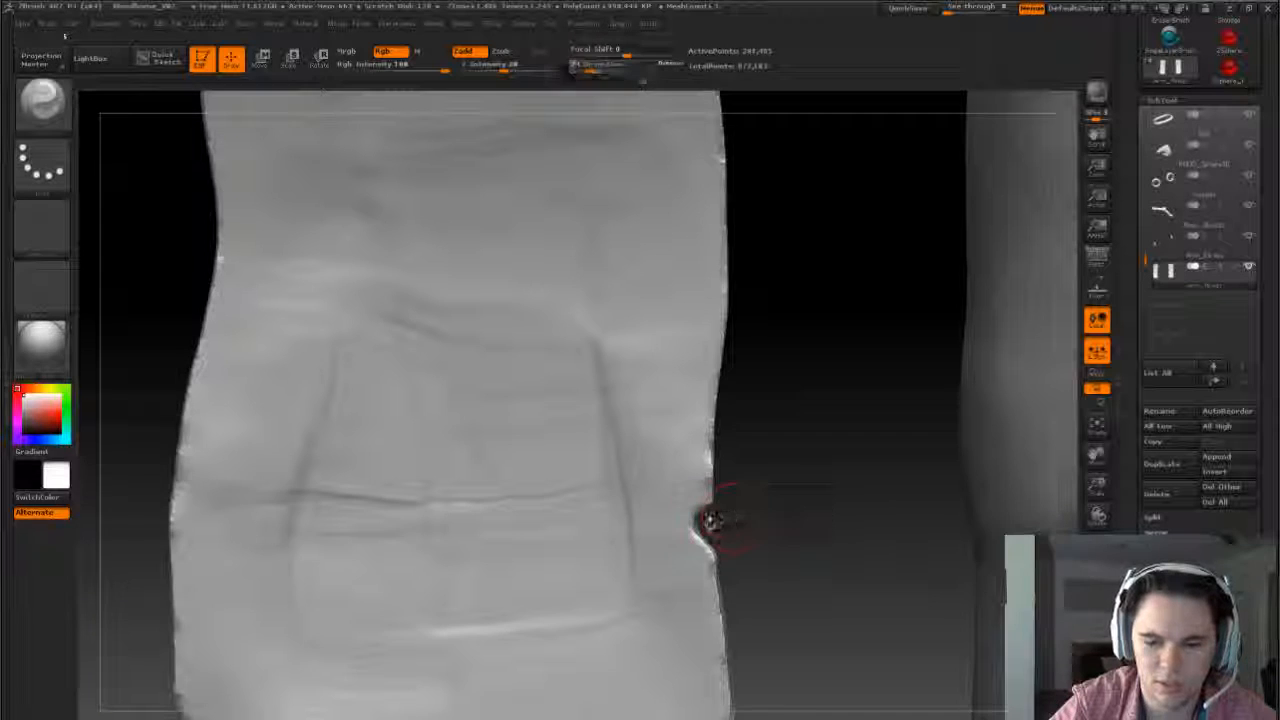
key(s)
drag(712, 522, 700, 513)
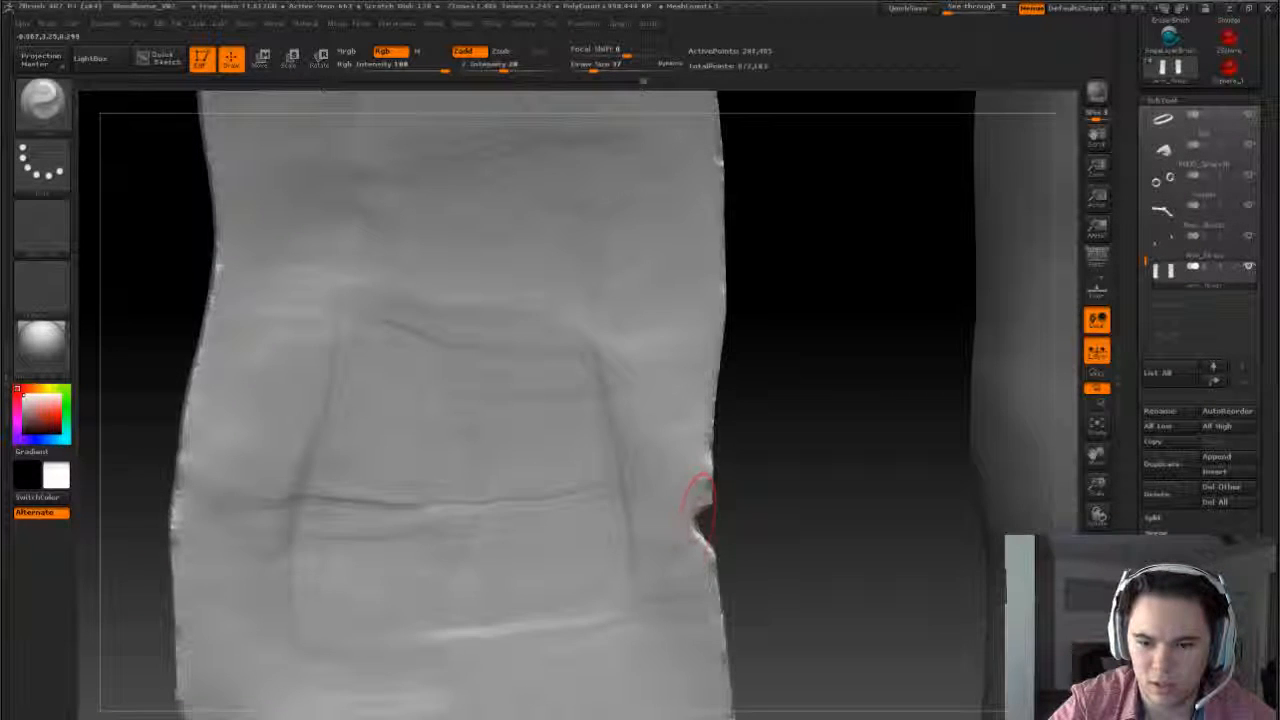
drag(774, 568, 741, 540)
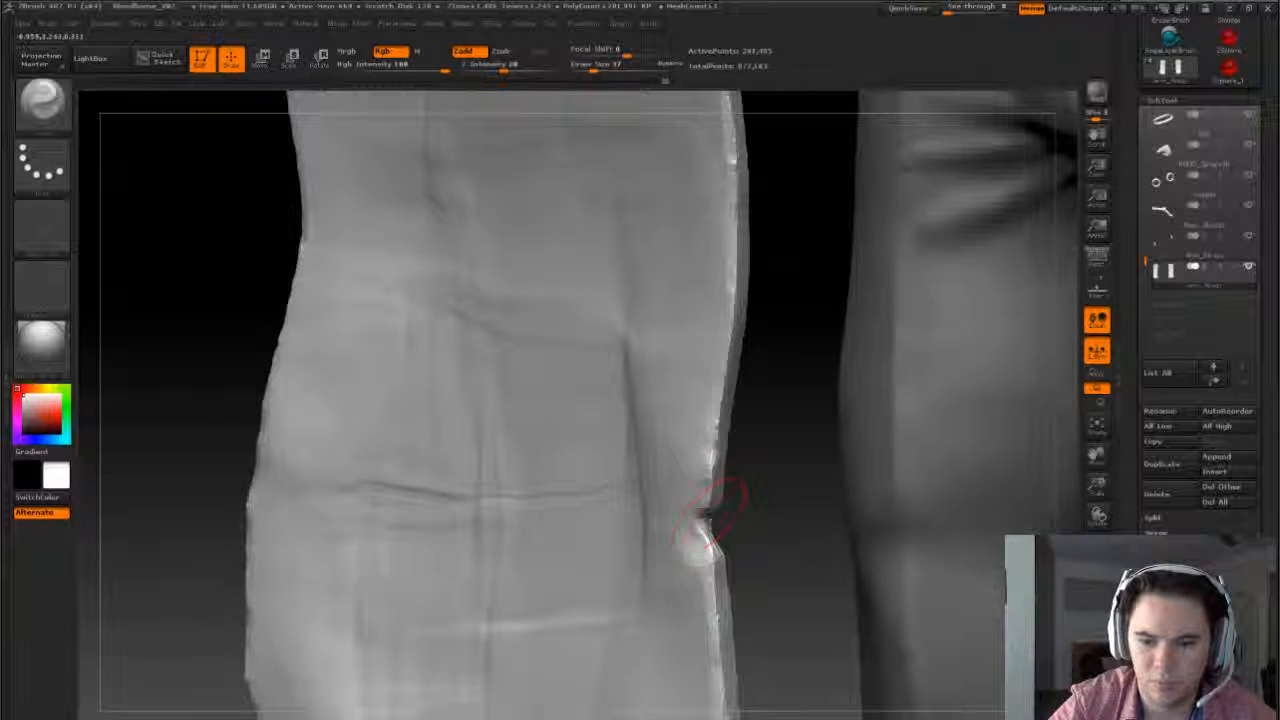
mouse_move(638, 269)
right_down()
mouse_move(731, 512)
mouse_move(610, 470)
right_up()
right_drag(790, 513, 771, 514)
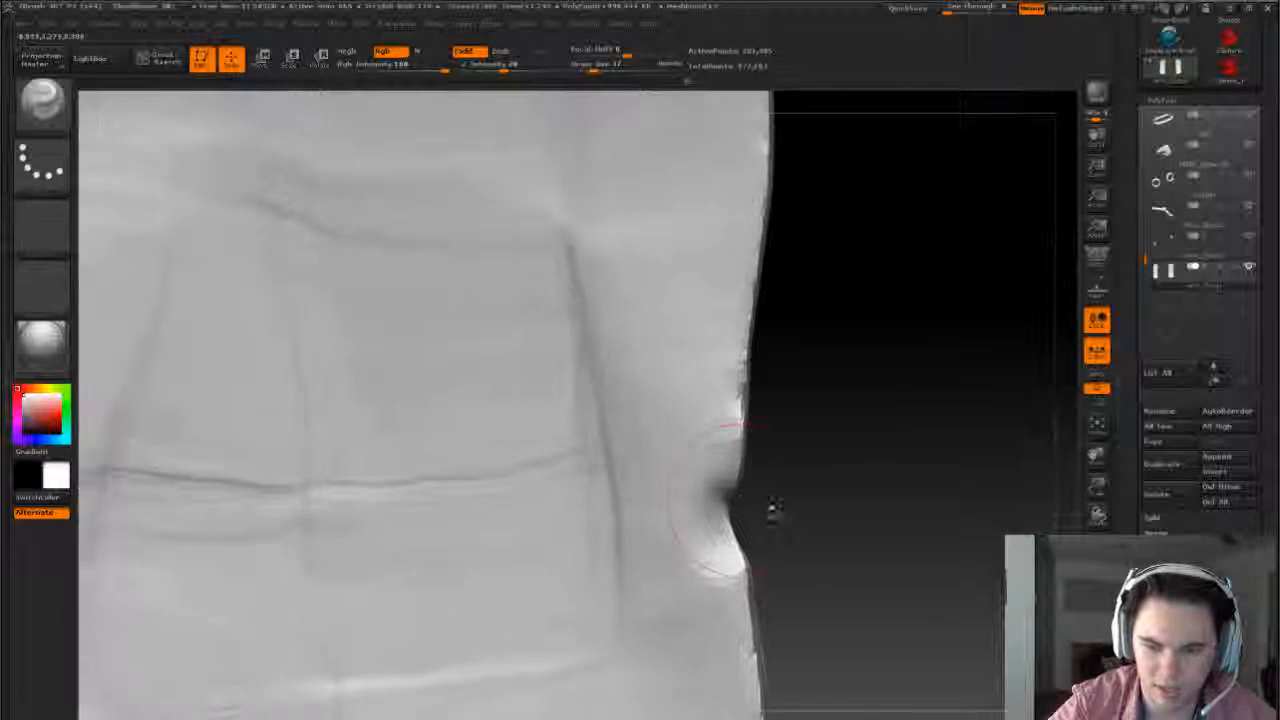
- Reshape the notch in the panel's inner edge into a small tear with the Move brush at draw size 22
key(b)
key(m)
click(1055, 588)
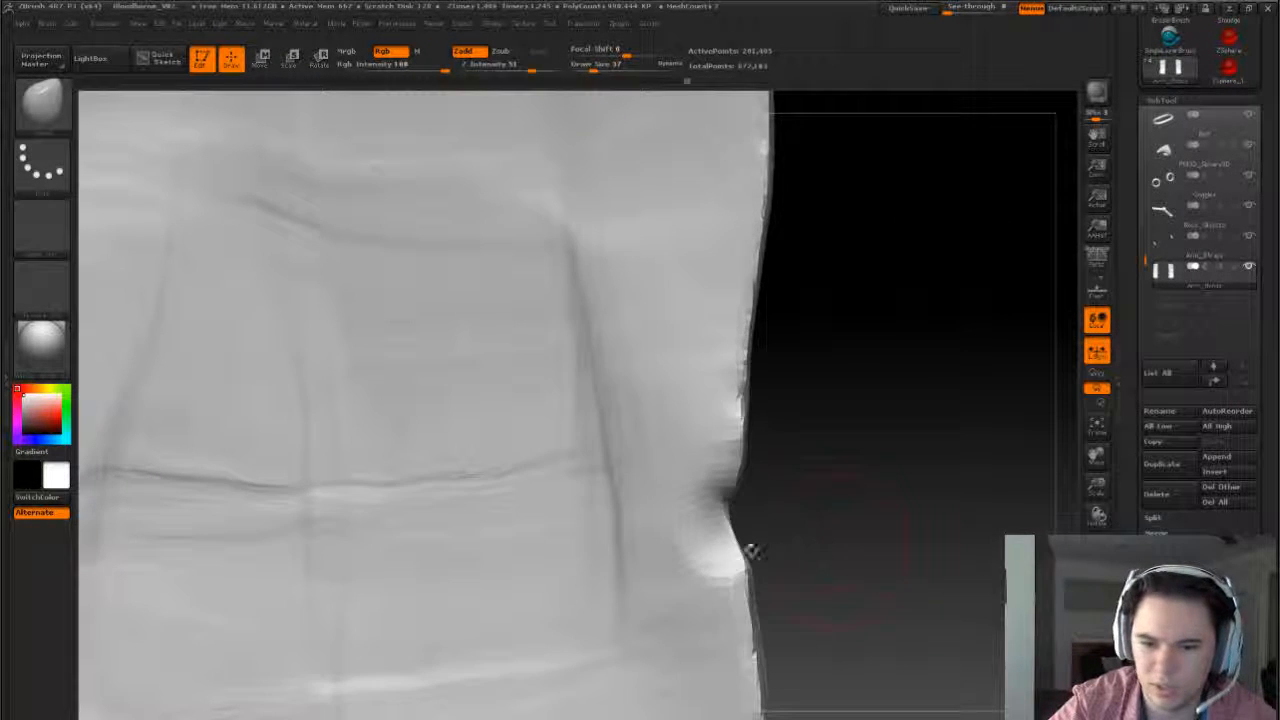
key(s)
drag(741, 497, 738, 545)
alt+drag(831, 531, 736, 487)
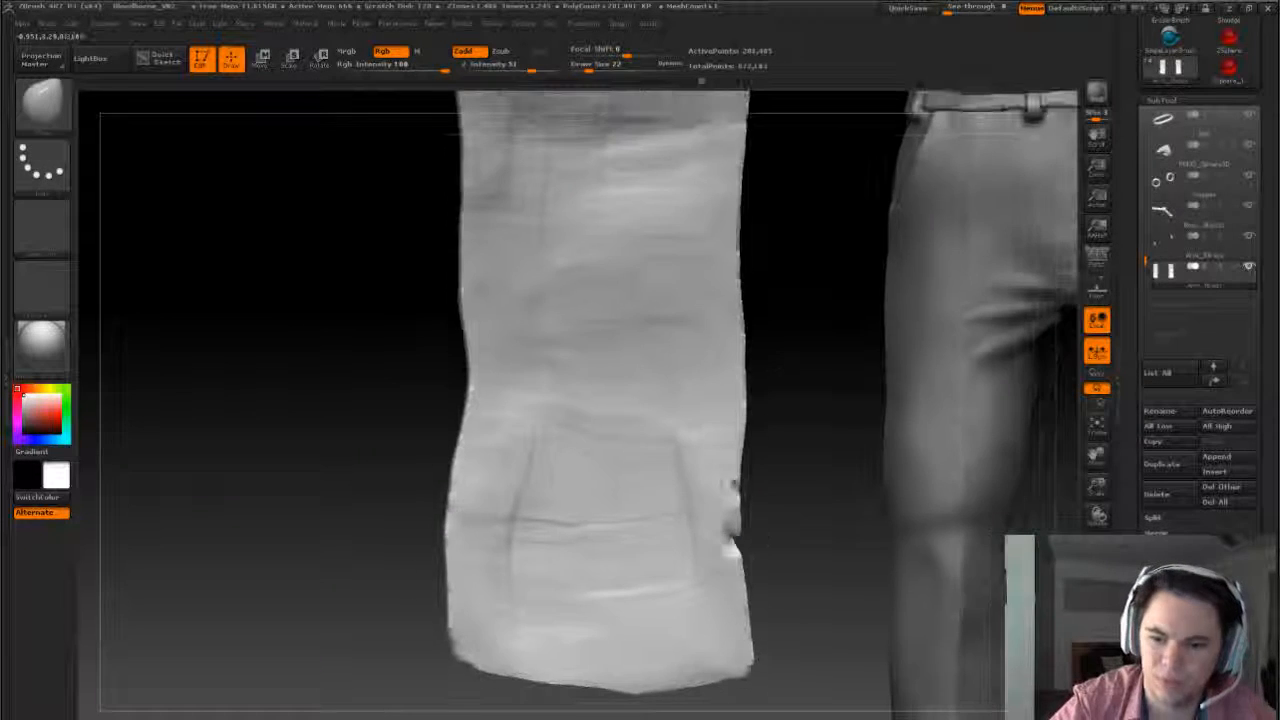
mouse_move(788, 551)
alt+mouse_down()
mouse_move(728, 571)
mouse_move(700, 534)
mouse_move(726, 540)
mouse_move(723, 525)
mouse_move(700, 509)
mouse_move(731, 535)
mouse_move(714, 528)
alt+mouse_up()
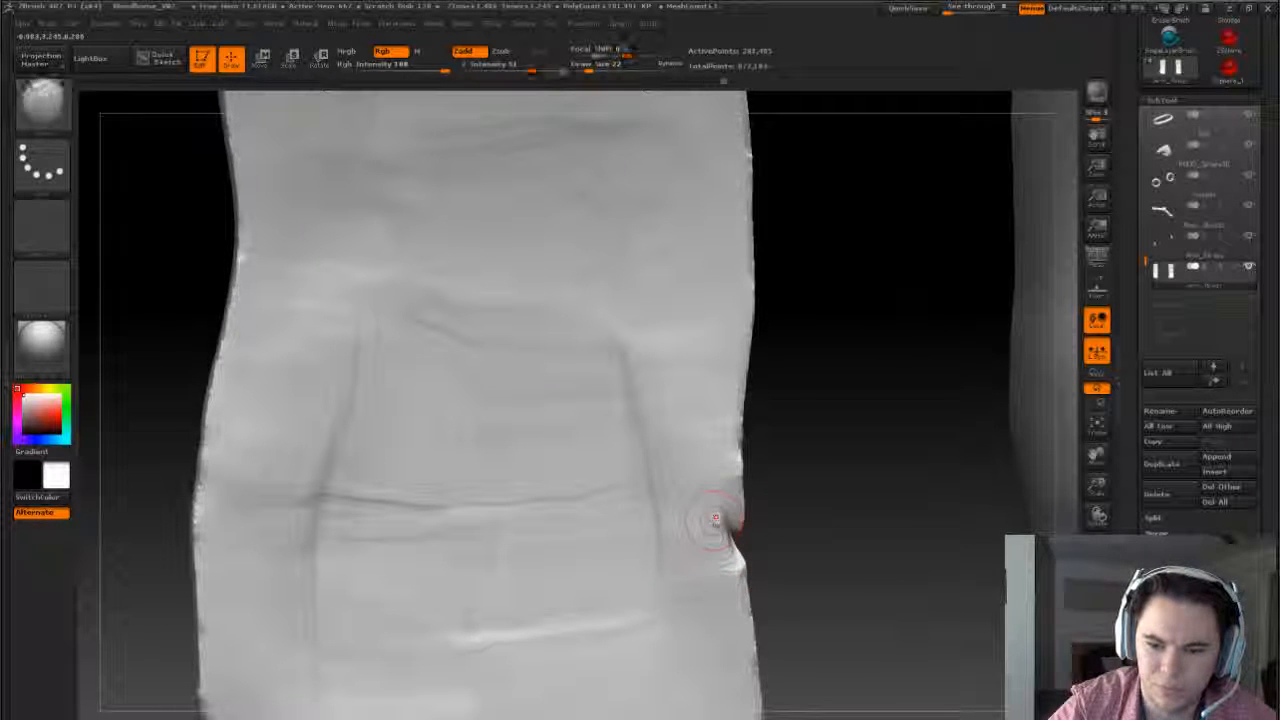
key(shift)
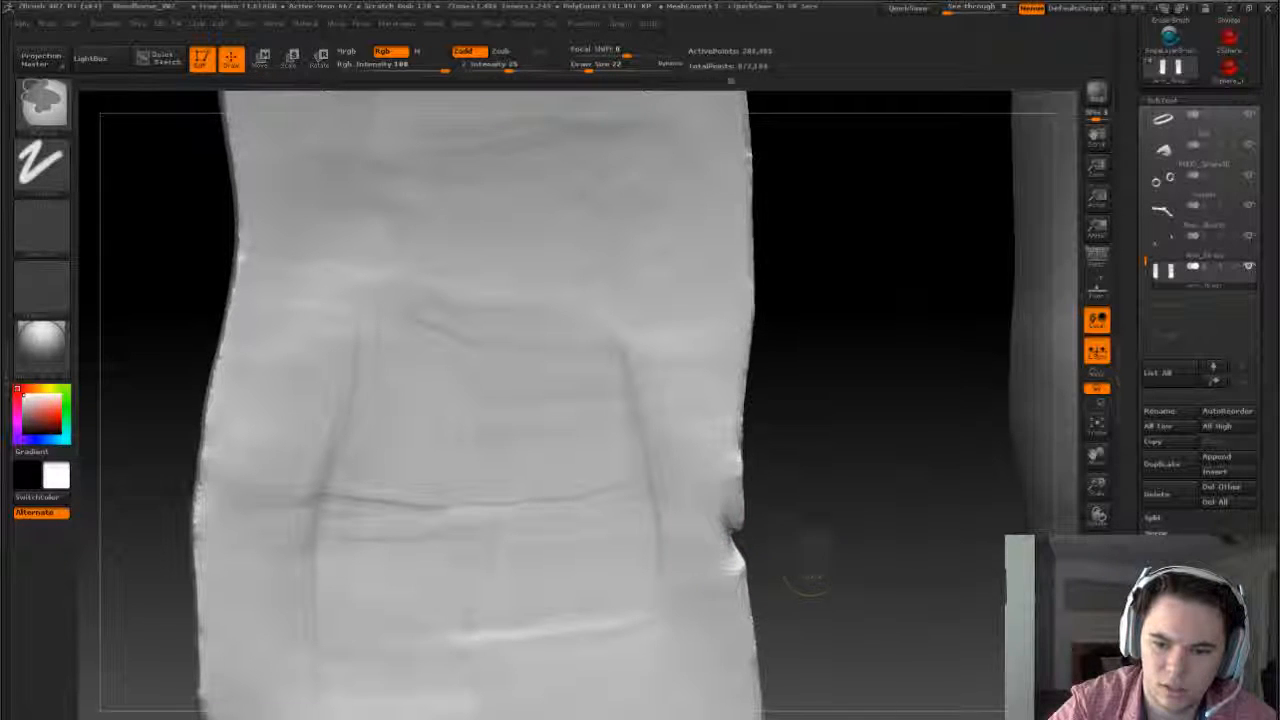
mouse_move(823, 566)
alt+mouse_down()
mouse_move(786, 466)
mouse_move(783, 557)
mouse_move(714, 437)
alt+mouse_up()
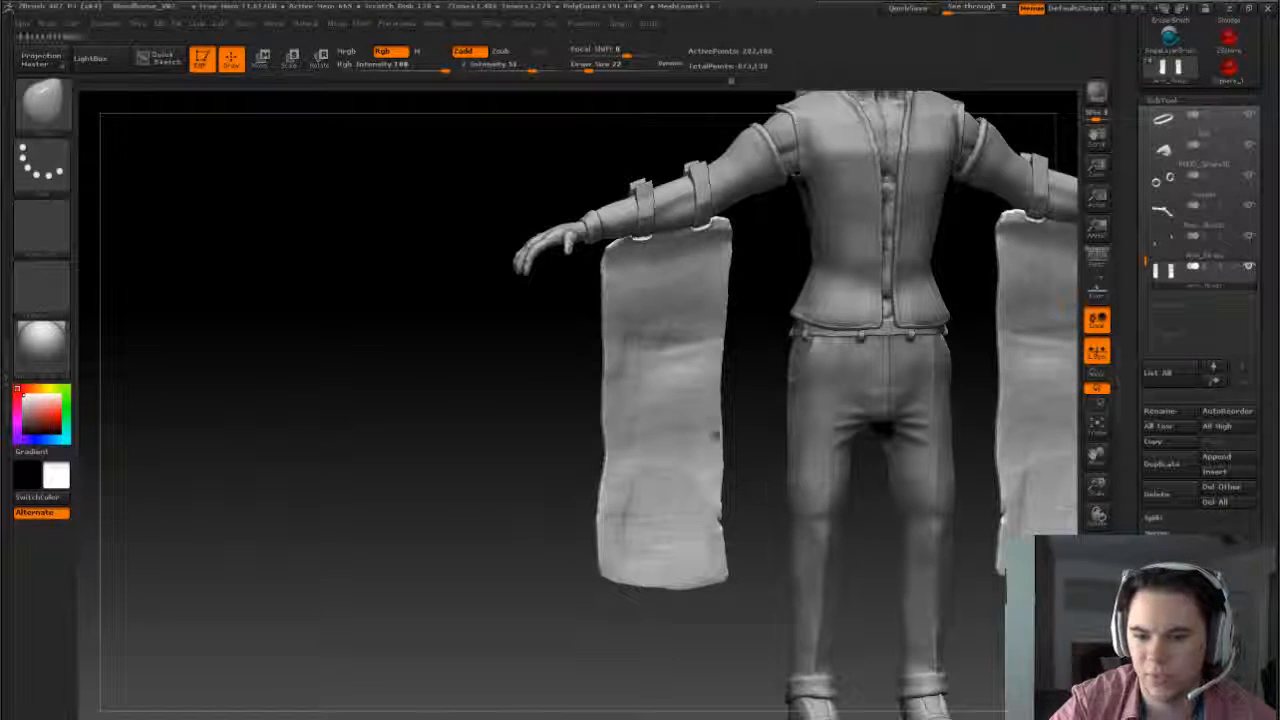
drag(540, 560, 566, 354)
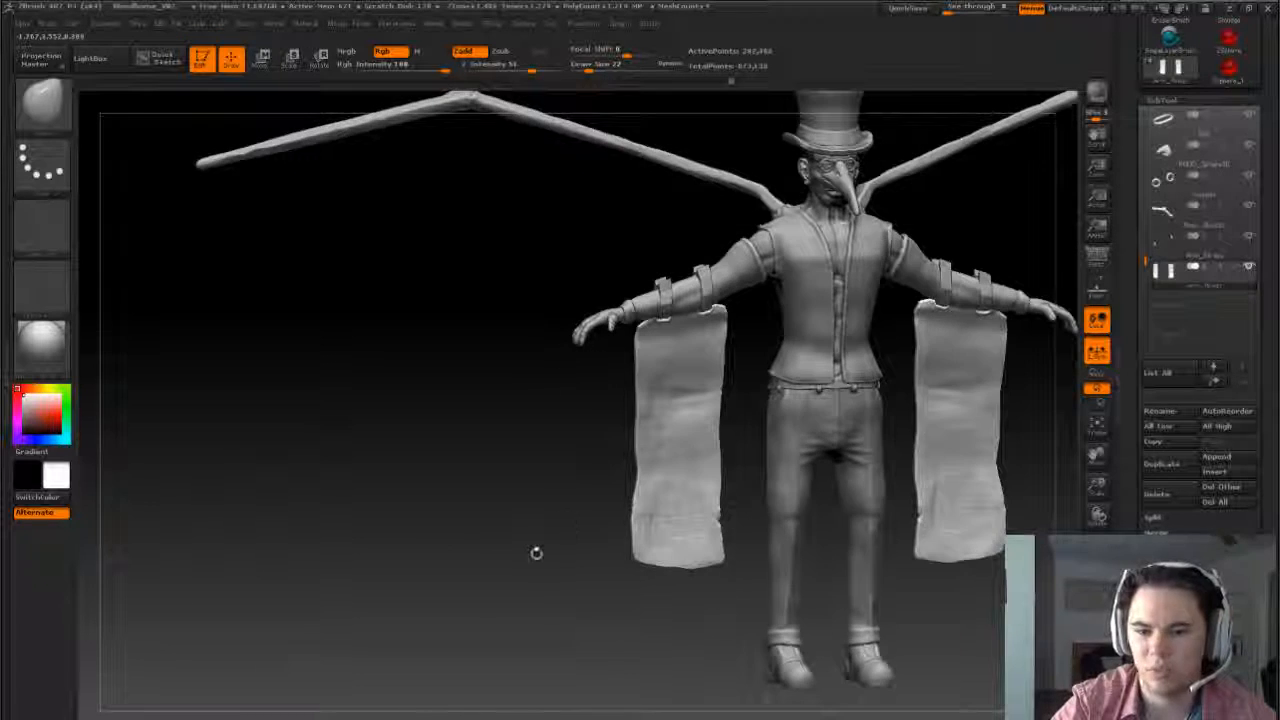
shift+drag(534, 554, 737, 549)
alt+drag(976, 588, 903, 603)
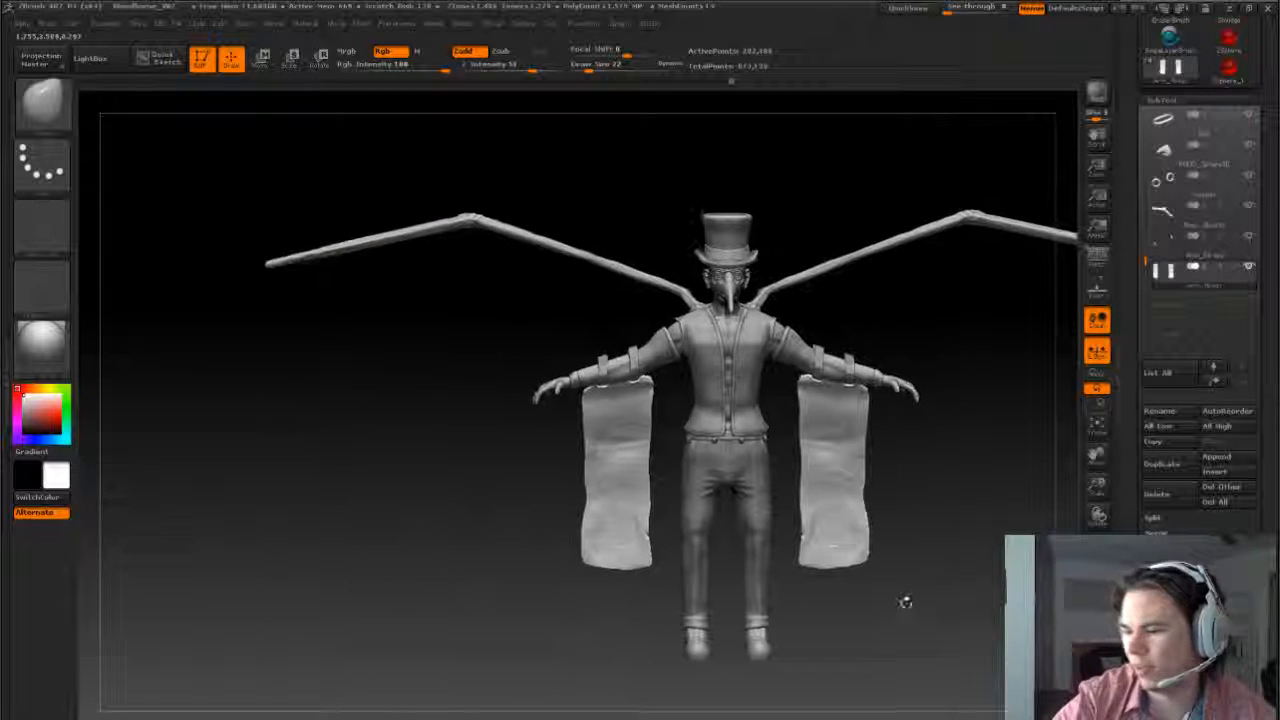